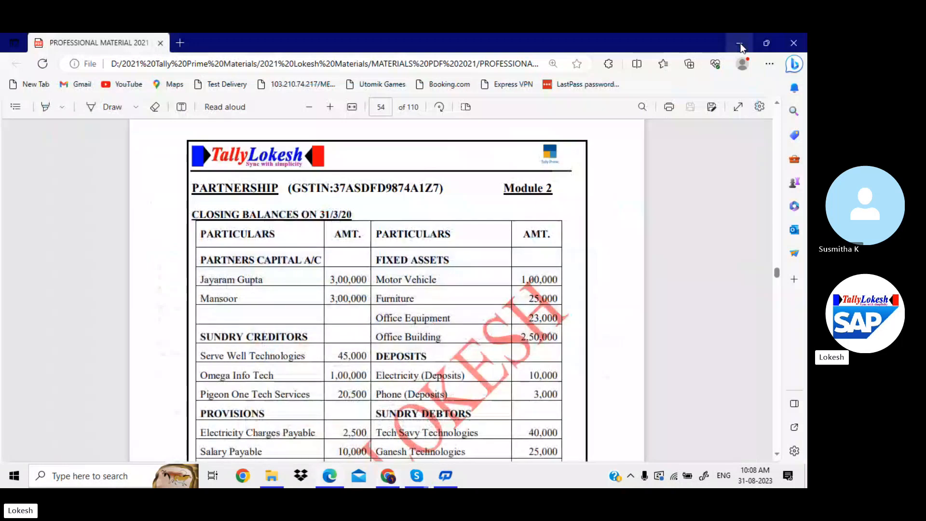
Minimize the Edge window showing the partnership closing-balances PDF
left_click(741, 45)
Minimize File Explorer and launch TallyPrime 3.0 in educational mode, declining the TSS renewal
left_click(742, 44)
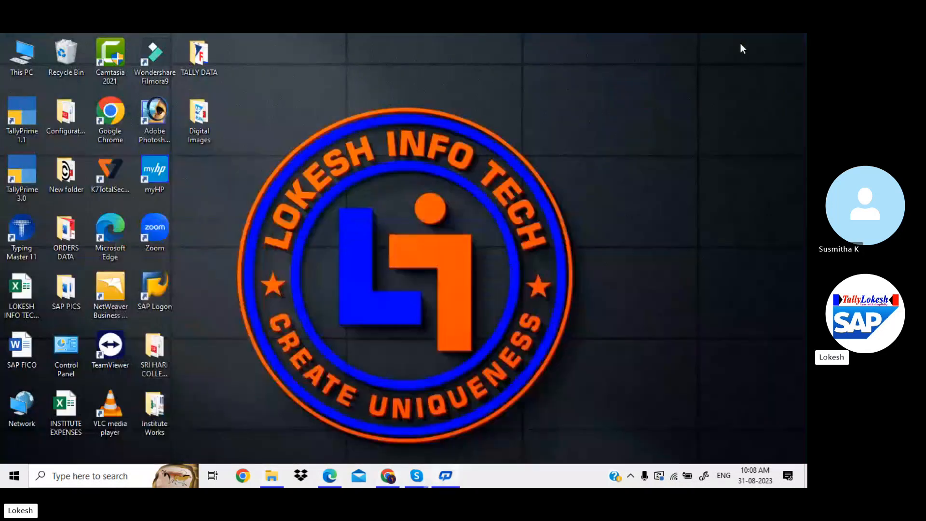
double_click(28, 178)
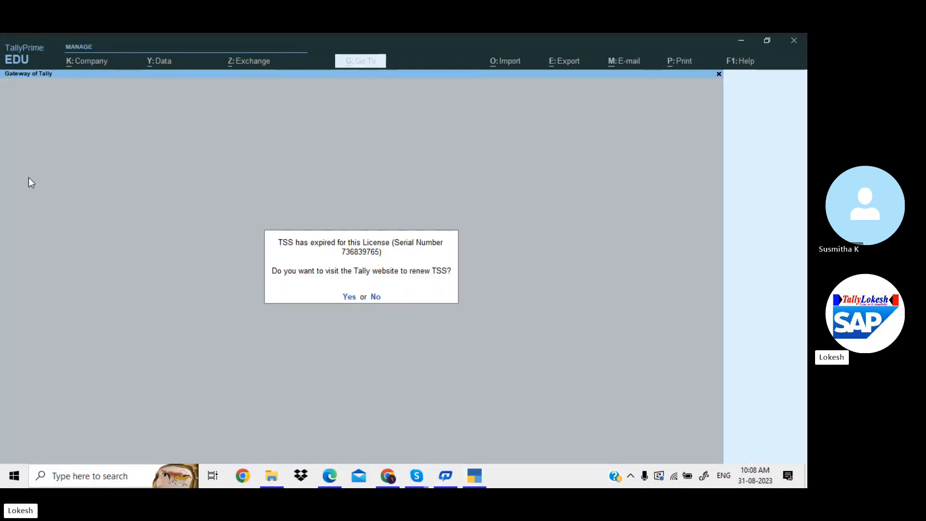
key("n")
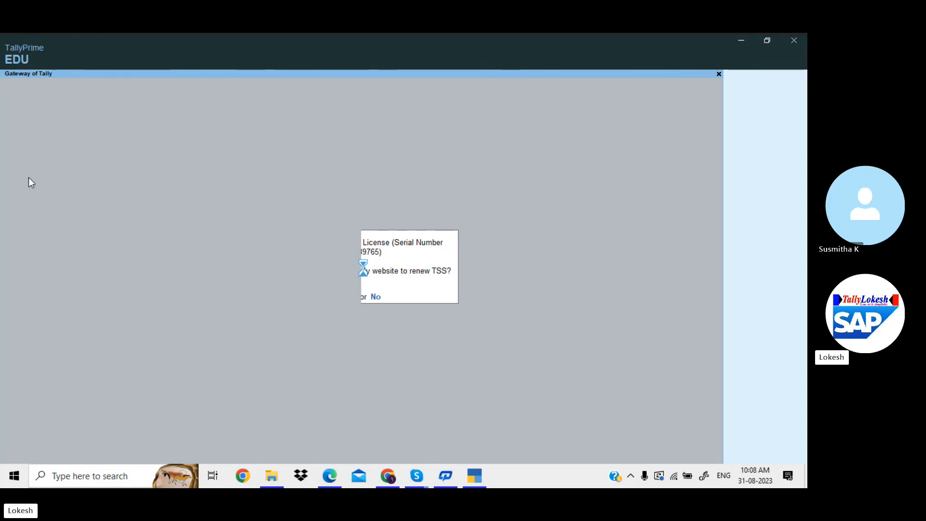
left_click(212, 301)
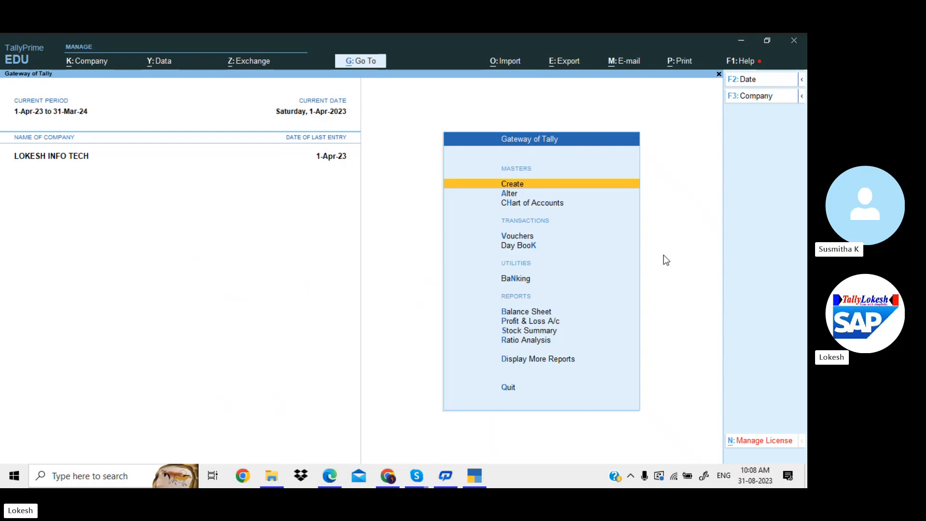
Open voucher entry as a Purchase voucher and reach the Party A/c name field
key("Down")
key("Down")
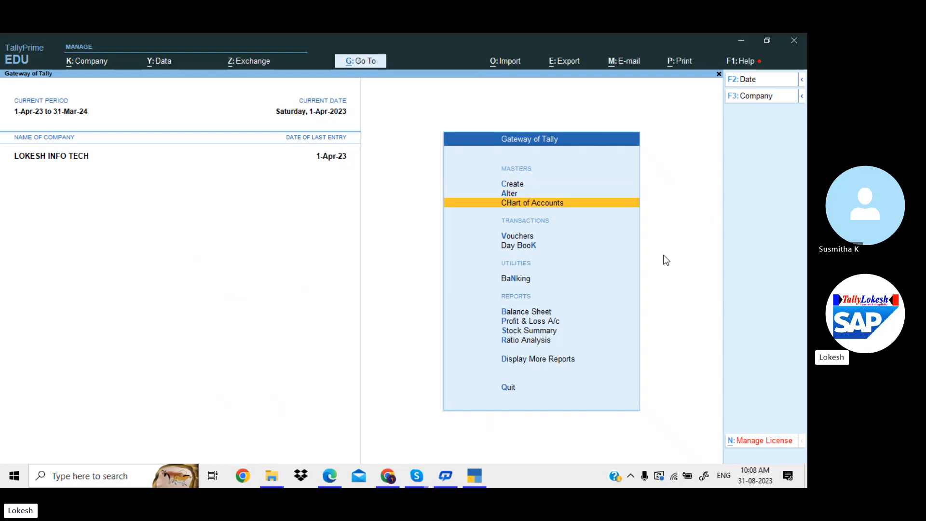
key("Down")
key("Return")
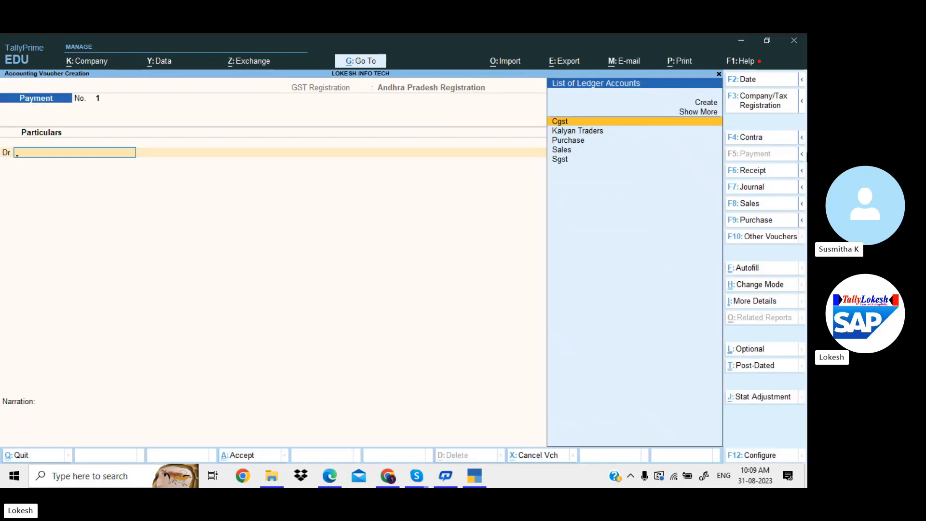
left_click(768, 221)
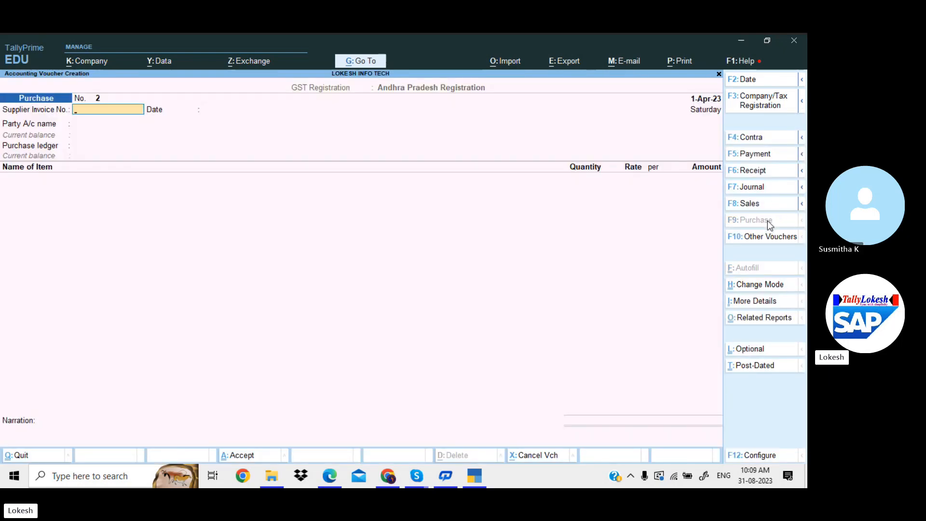
key("Return")
key("Return")
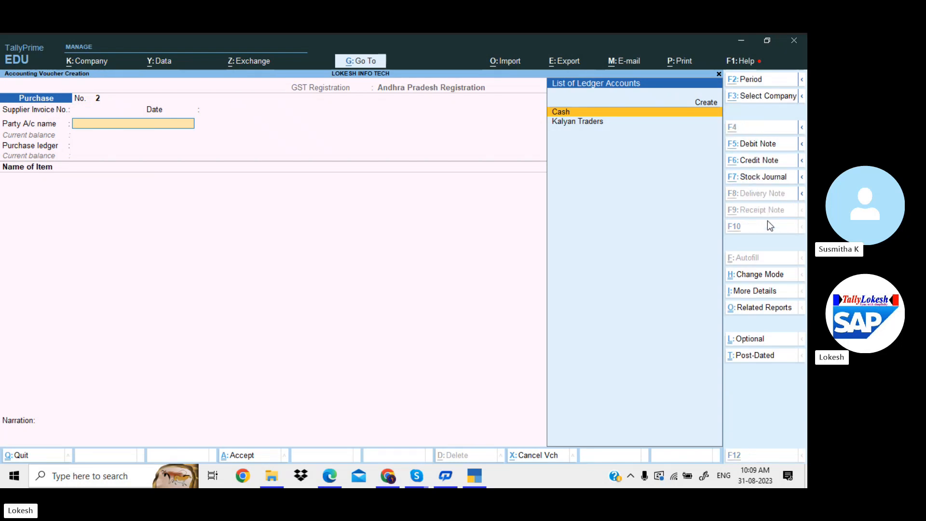
Create a new party ledger with the supplier's name under Sundry Creditors
key("alt+c")
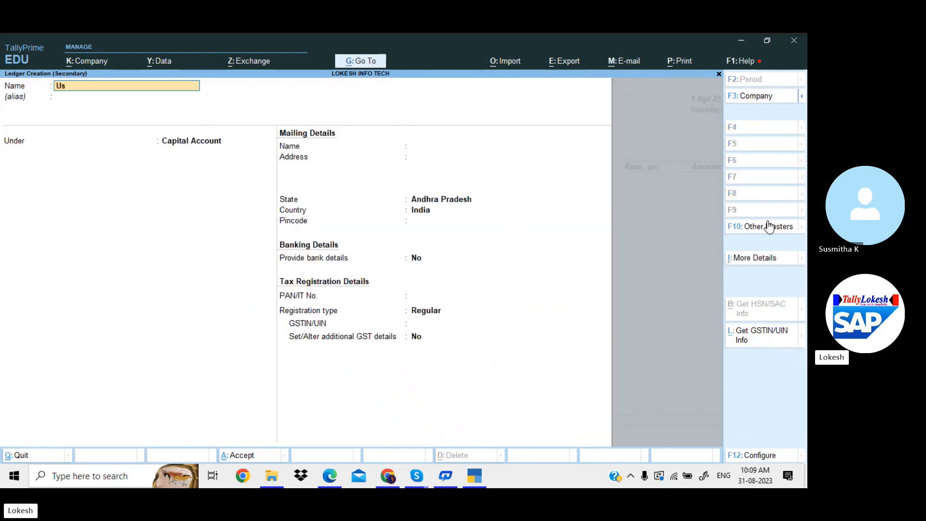
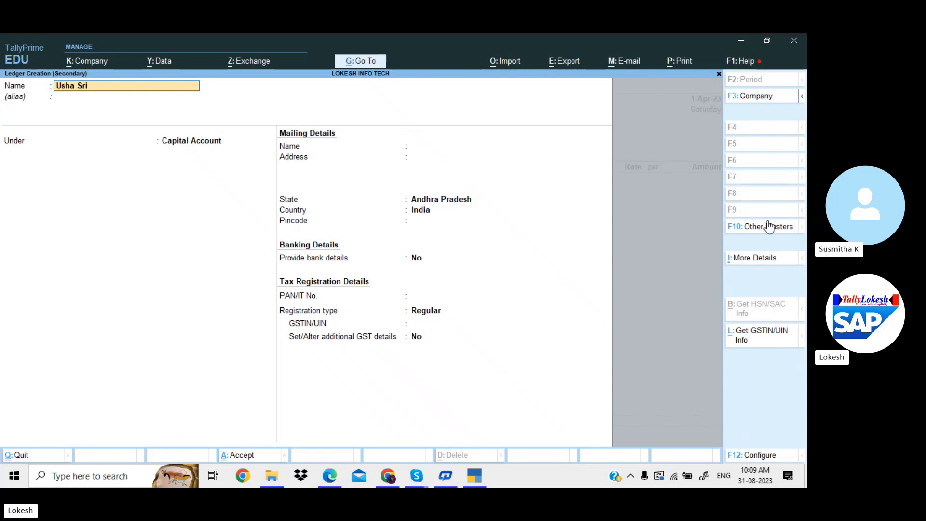
key("Return")
key("Return")
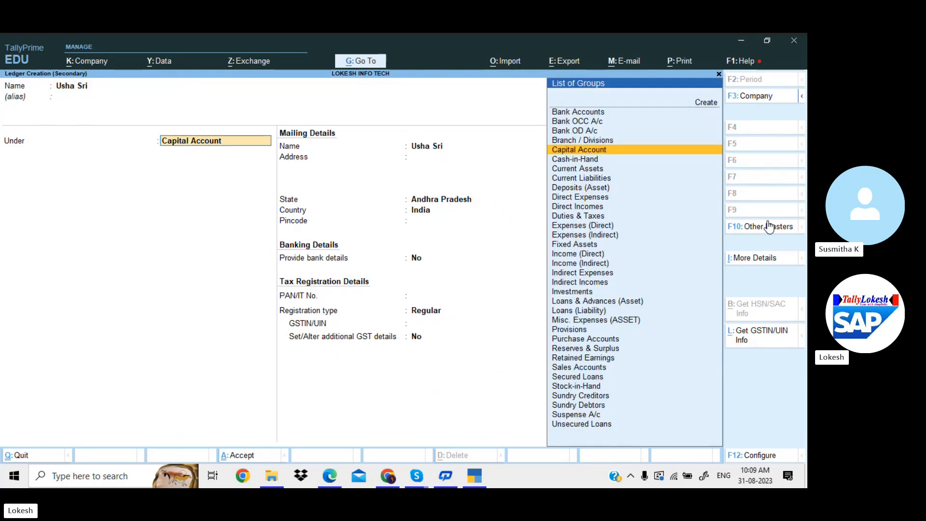
type("sund")
key("Return")
key("Return")
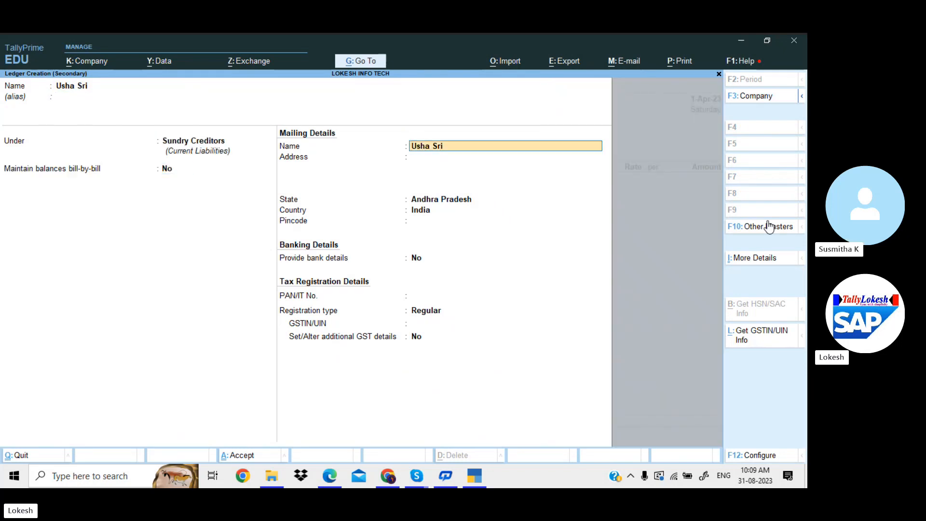
key("Return")
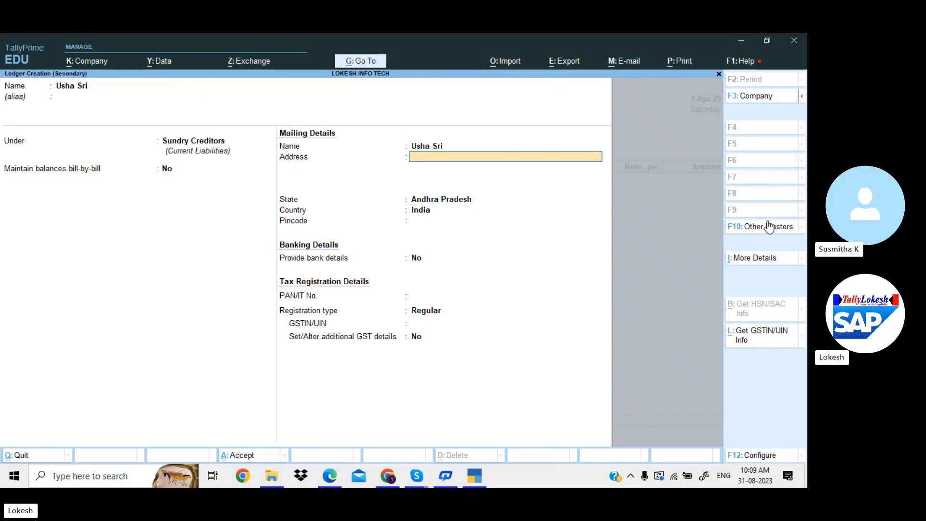
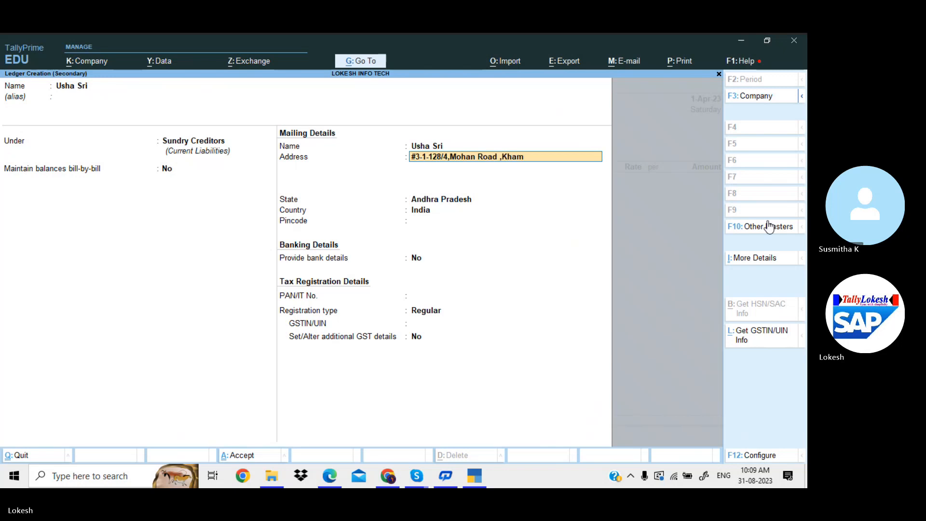
Enter the supplier's street address and e-mail id as the ledger's two address lines
key("Return")
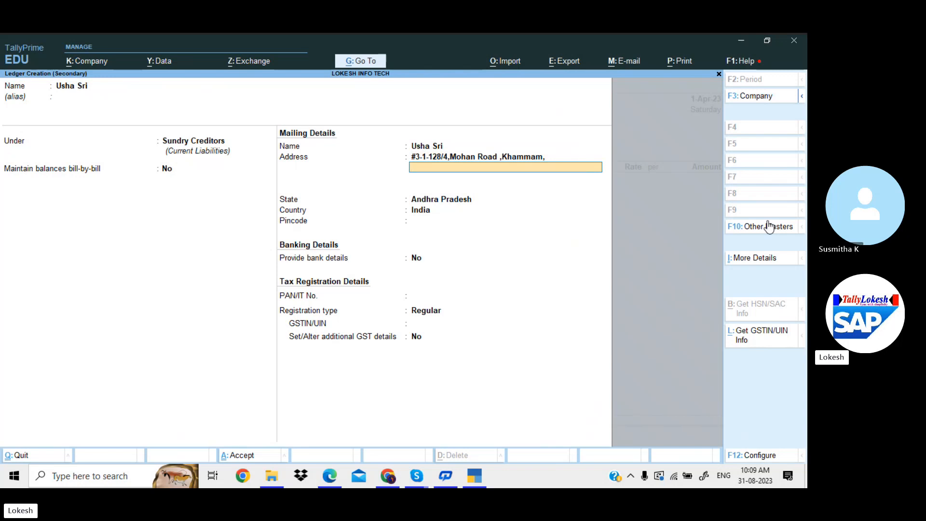
key("Return")
key("shift+Tab")
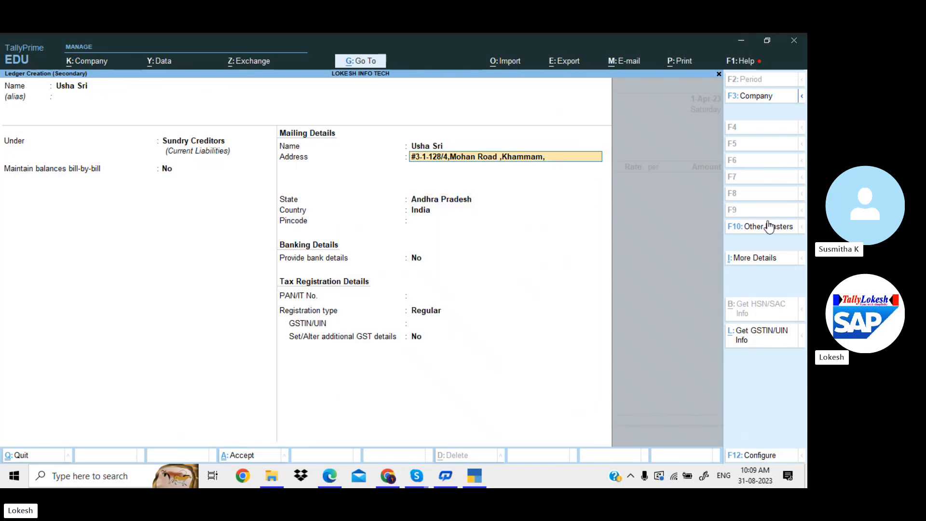
key("Return")
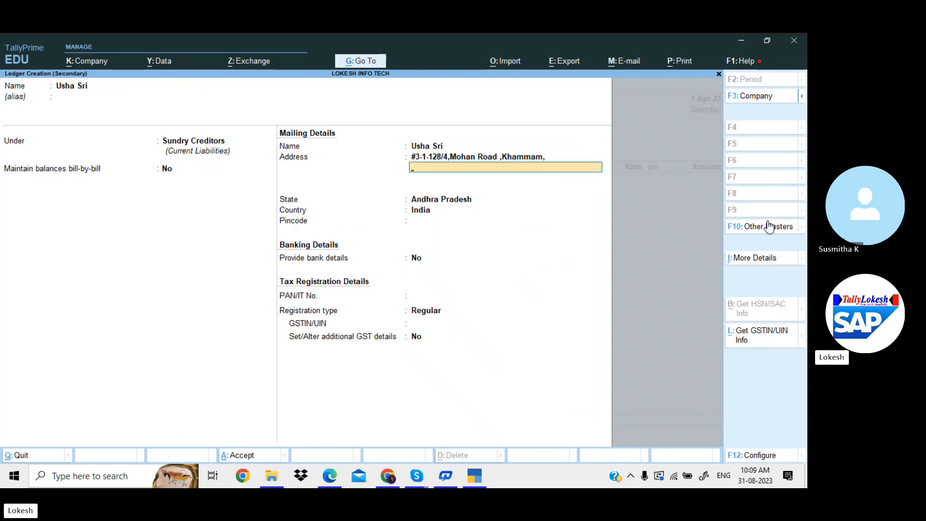
type("Email Id")
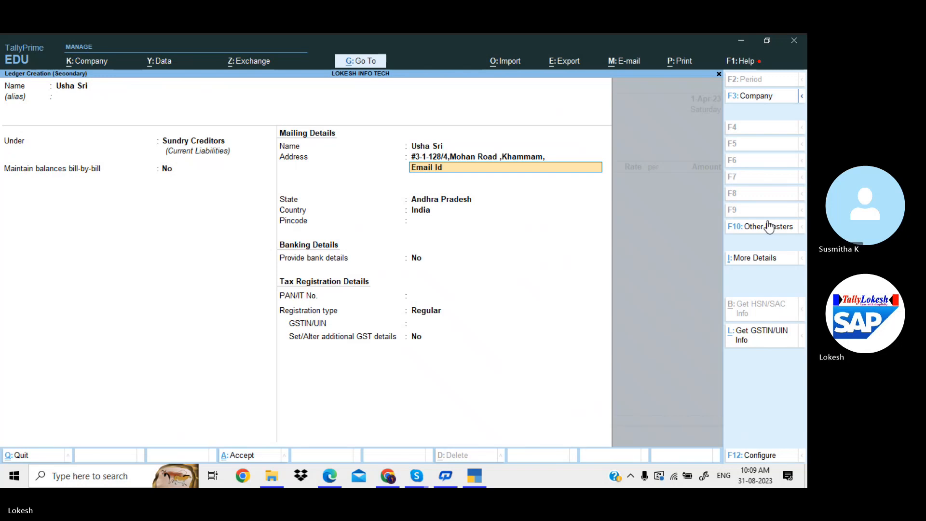
type(": ")
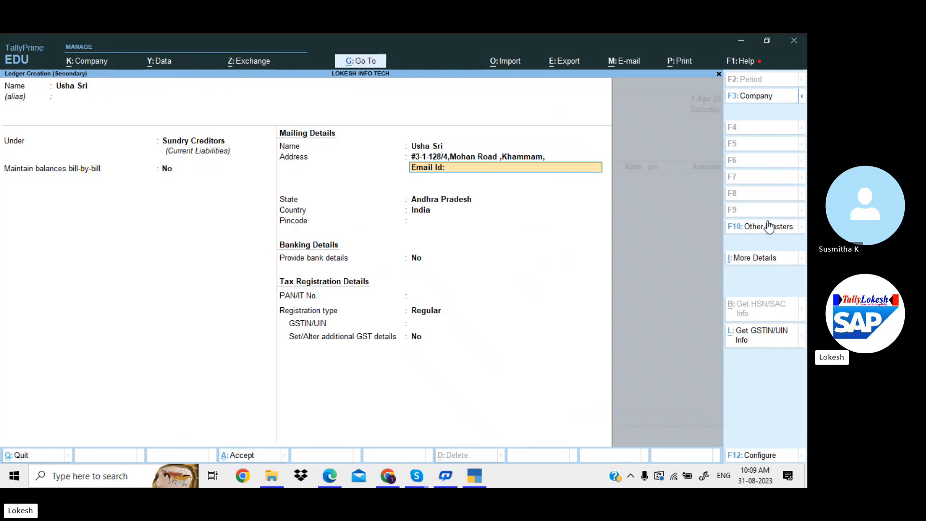
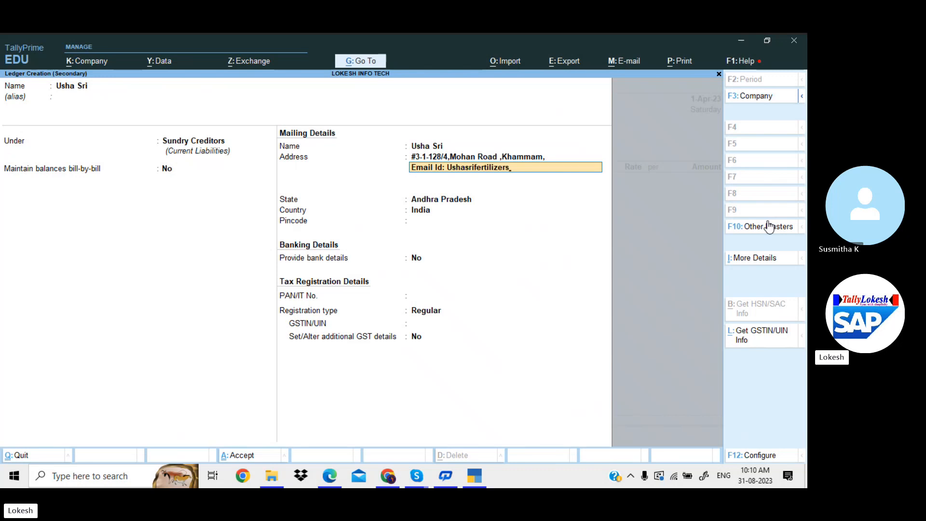
Change the supplier ledger's state from Andhra Pradesh to Telangana
key("Return")
key("Return")
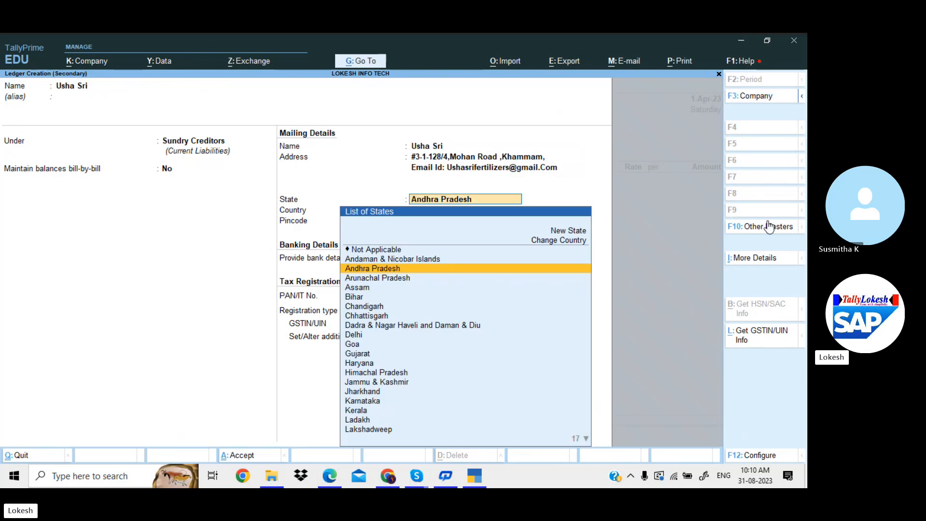
key("Return")
key("Return")
key("Return")
key("Return")
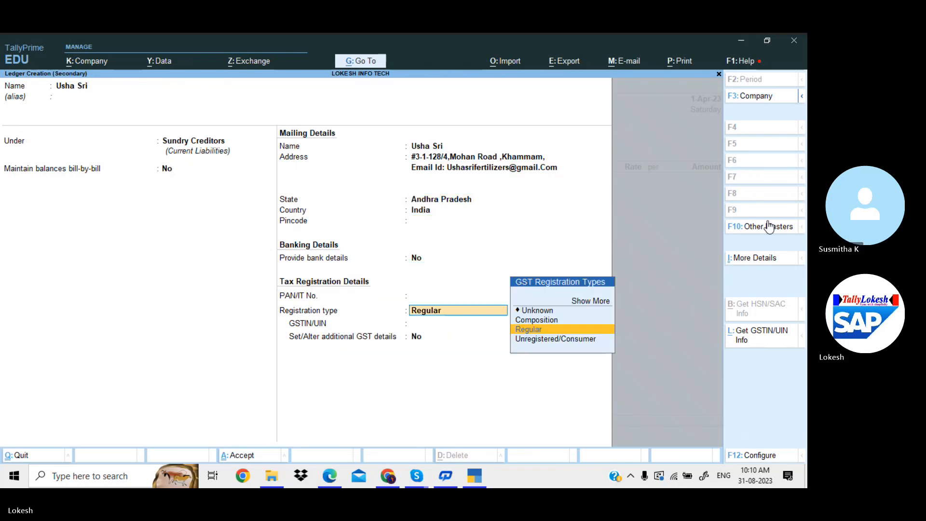
key("Return")
type("3")
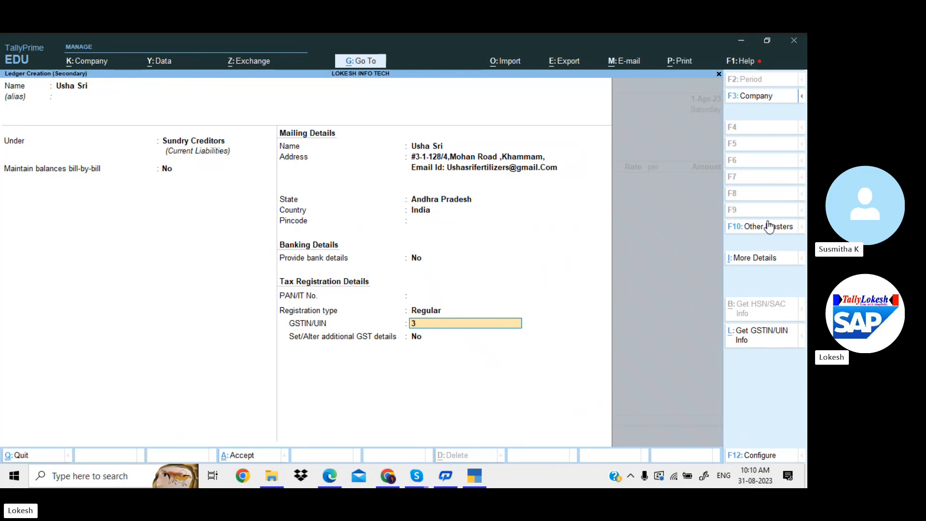
key("BackSpace")
key("BackSpace")
key("BackSpace")
key("BackSpace")
key("BackSpace")
key("BackSpace")
key("BackSpace")
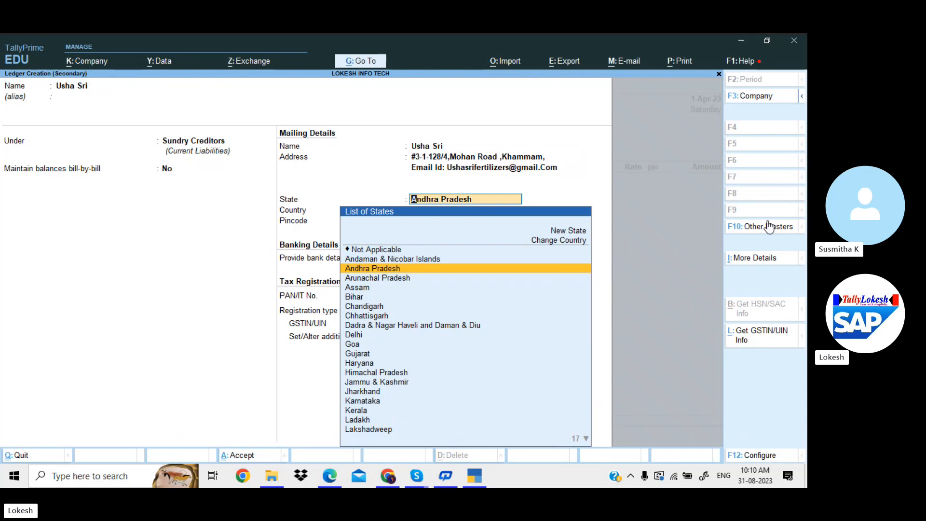
type("Te")
key("Return")
key("Return")
key("Return")
key("Return")
key("Return")
key("Return")
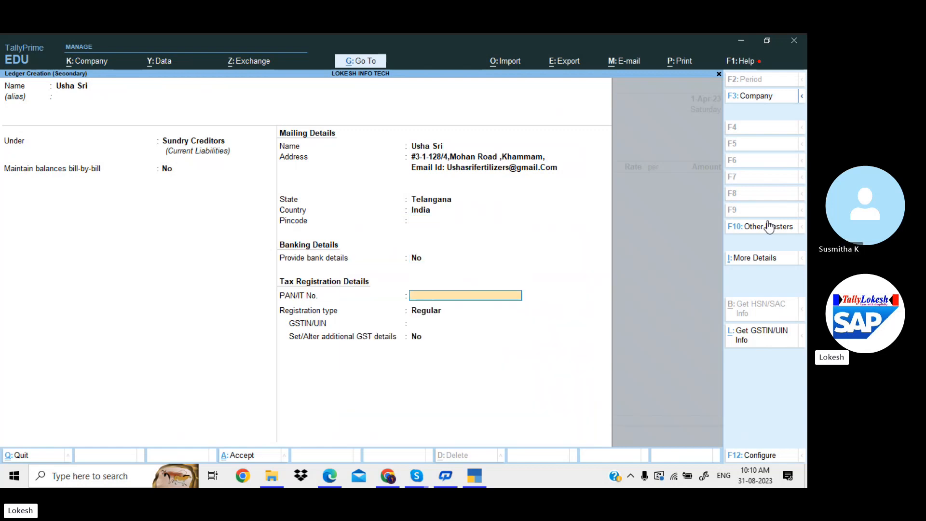
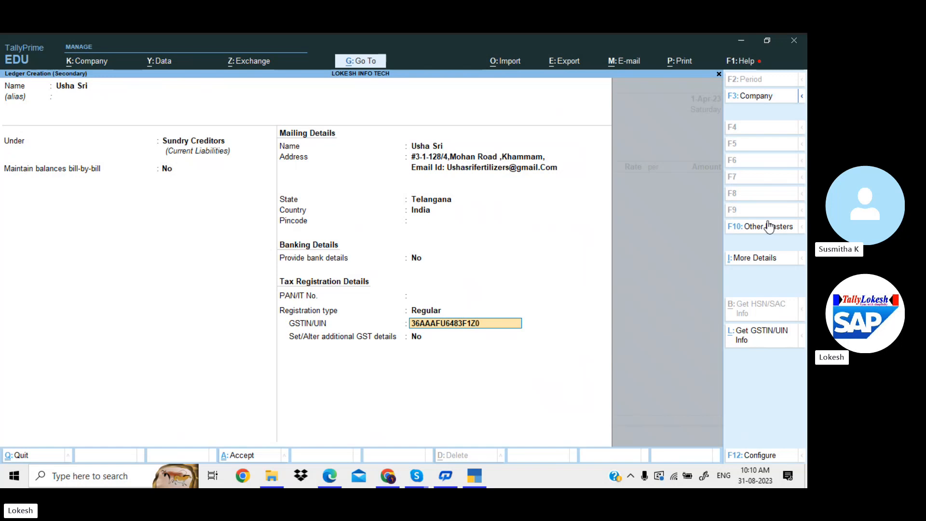
Save the supplier ledger and move through the party details on the voucher
key("Return")
key("Return")
key("Return")
key("Return")
key("Return")
key("Return")
key("Return")
key("Return")
key("Return")
key("Return")
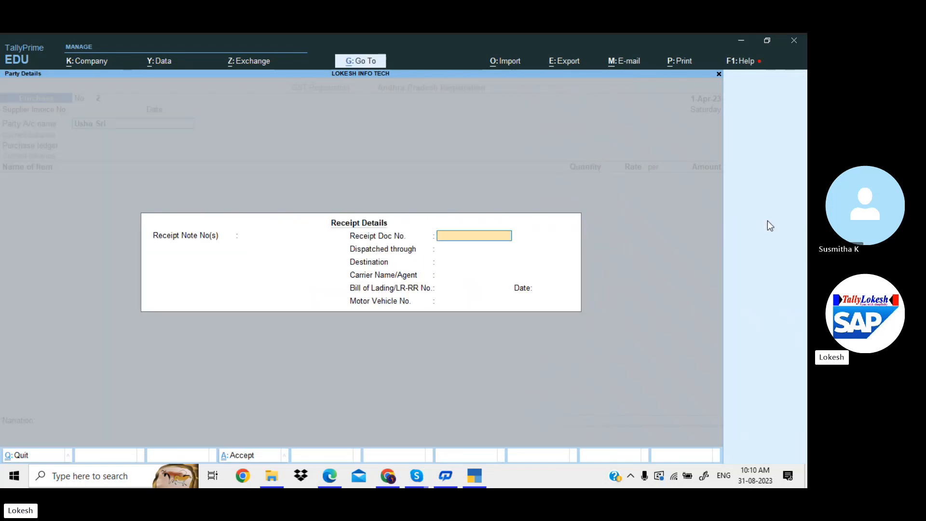
key("Return")
key("Return")
key("Return")
key("Return")
key("Return")
key("Return")
key("Return")
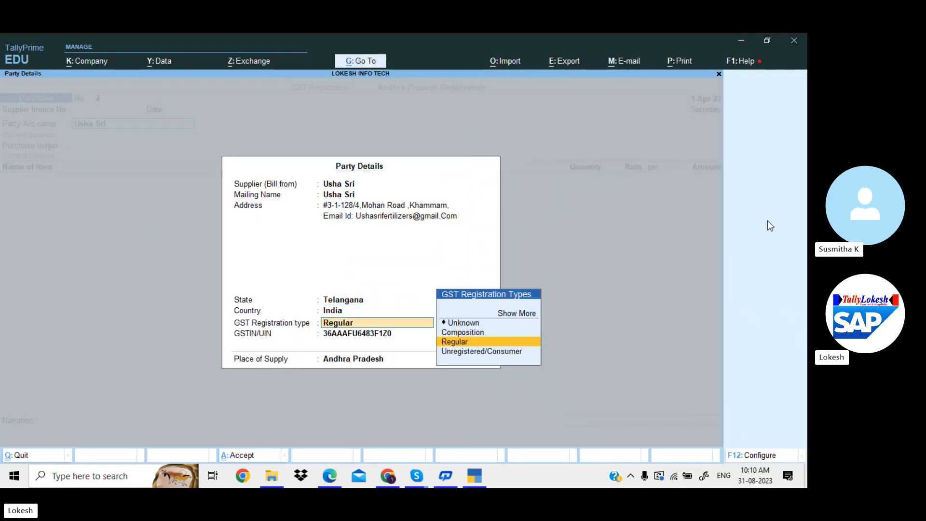
key("Return")
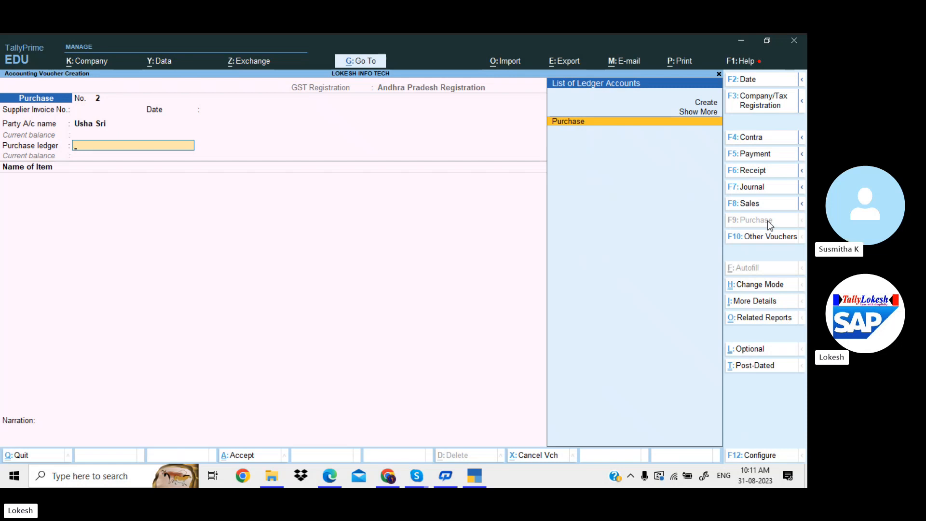
Create a Purchase IGST ledger under Purchase Accounts for Goods as the voucher's purchase ledger
key("alt+c")
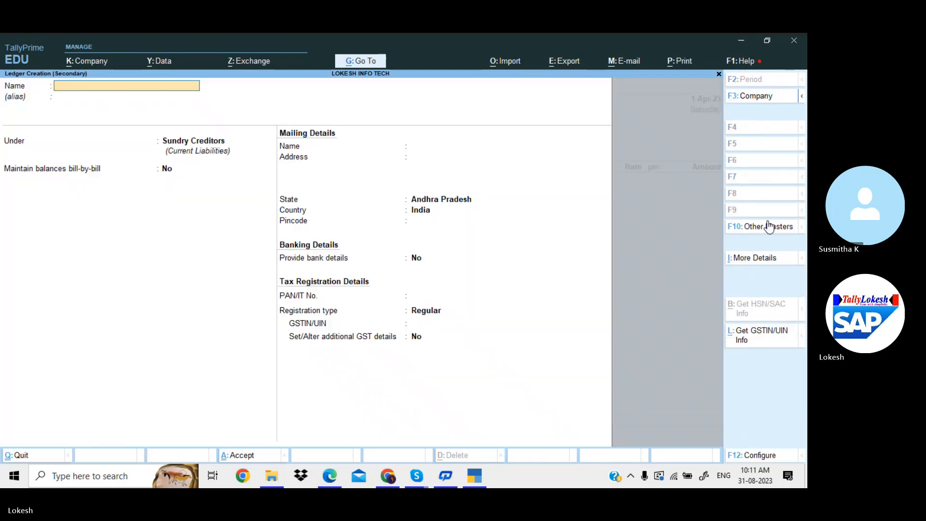
type("Purchase IGST")
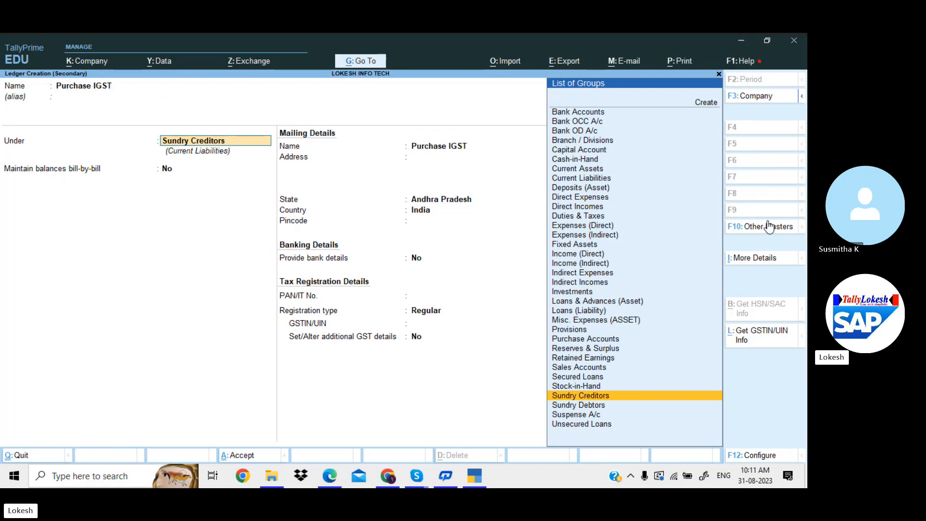
type("Pu")
key("Return")
key("Return")
key("Return")
key("Return")
key("Return")
key("Return")
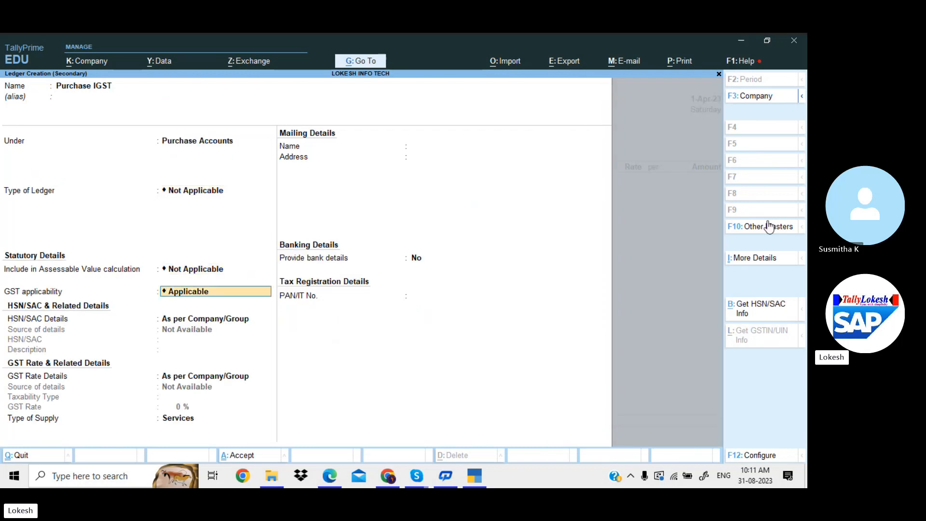
key("Up")
key("Return")
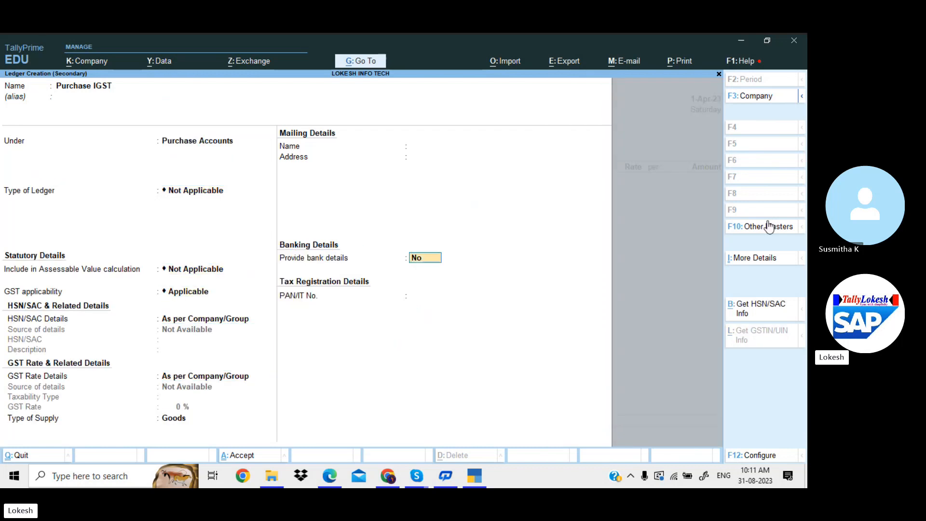
key("Return")
key("Return")
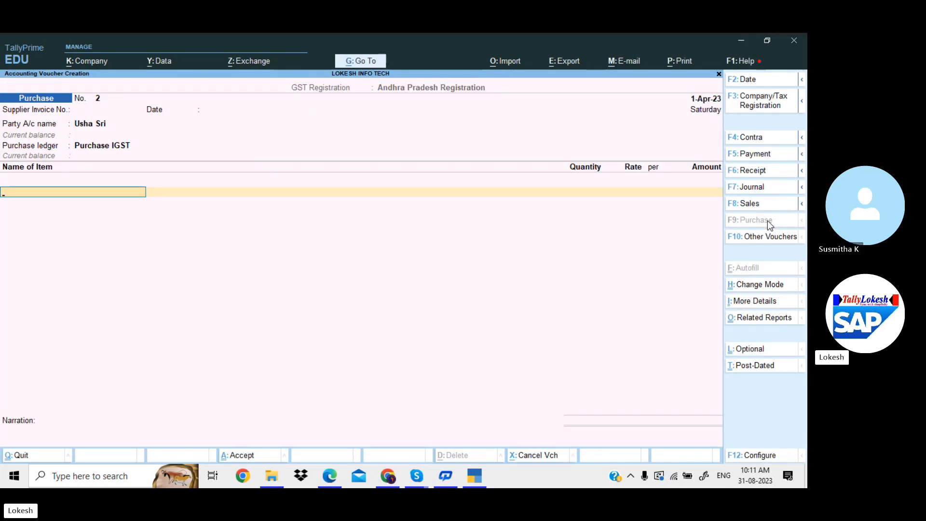
key("alt+c")
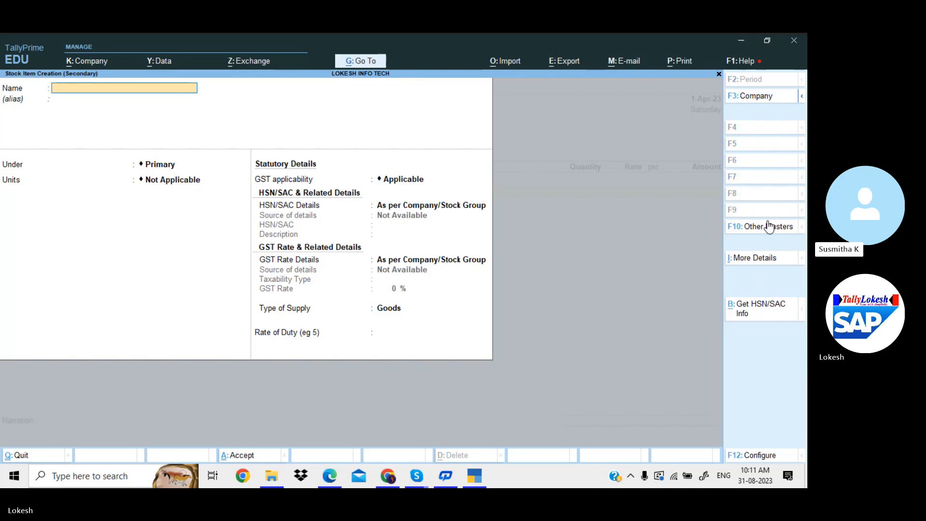
Name the new stock item FACT 20.20.0.13 50KG and open its F12 configuration
type("FACT 20.20.")
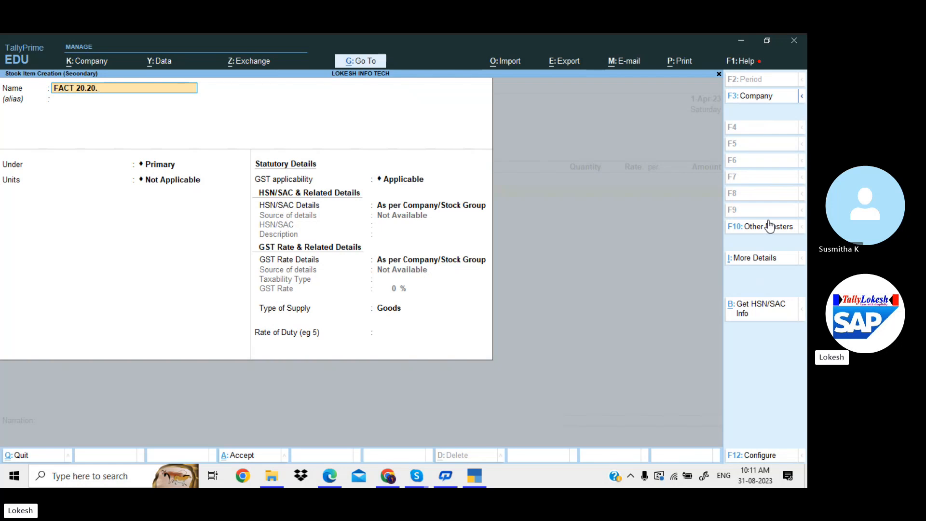
type("0.13")
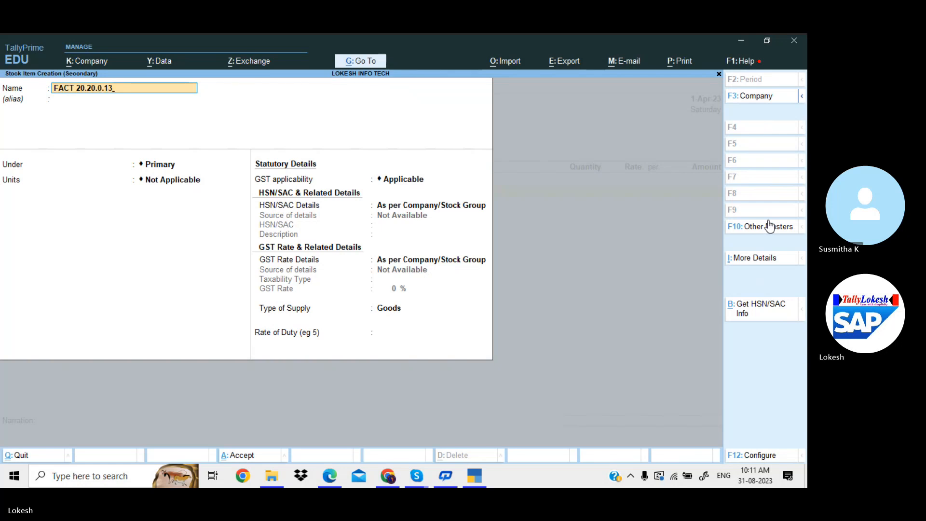
type(" 50KG")
key("Return")
key("Return")
key("Return")
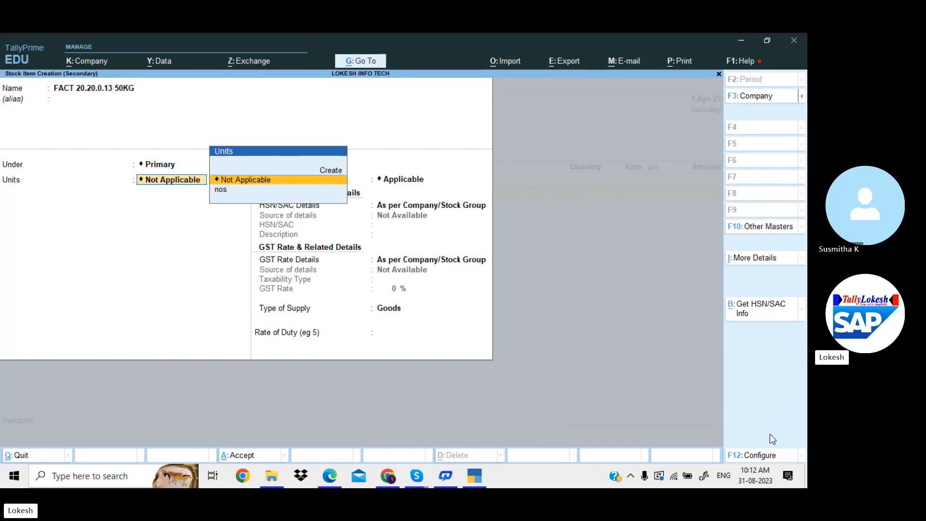
left_click(767, 458)
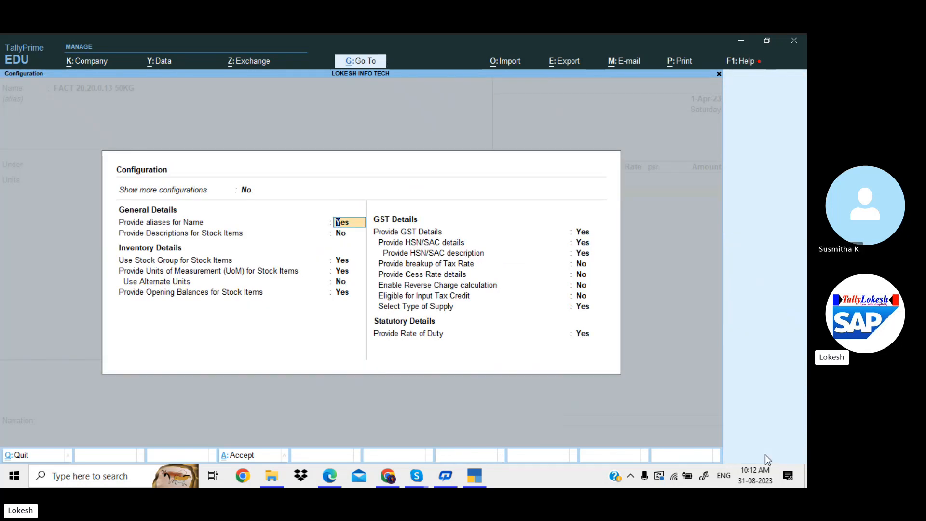
Set Show more, Show all configurations and Use Alternate Units to Yes, then accept
key("Up")
type("Y")
key("Return")
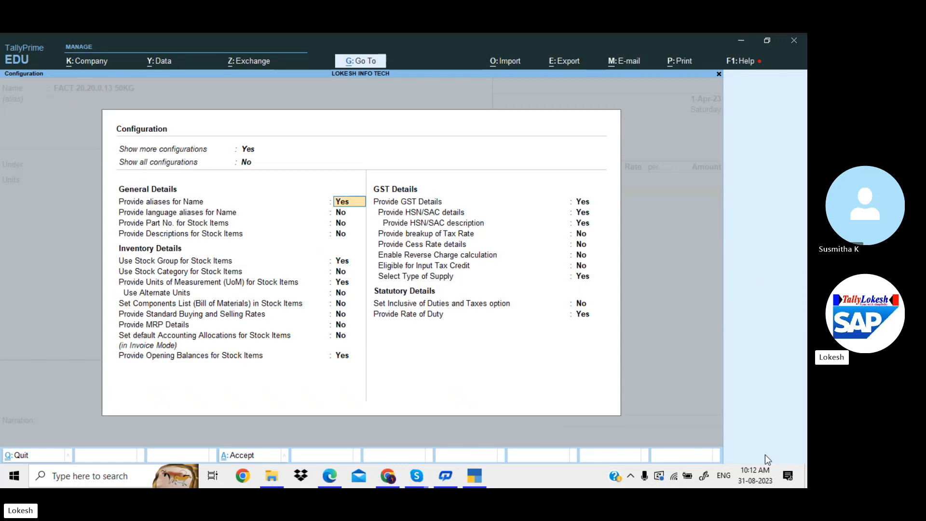
key("Up")
type("Y")
key("Return")
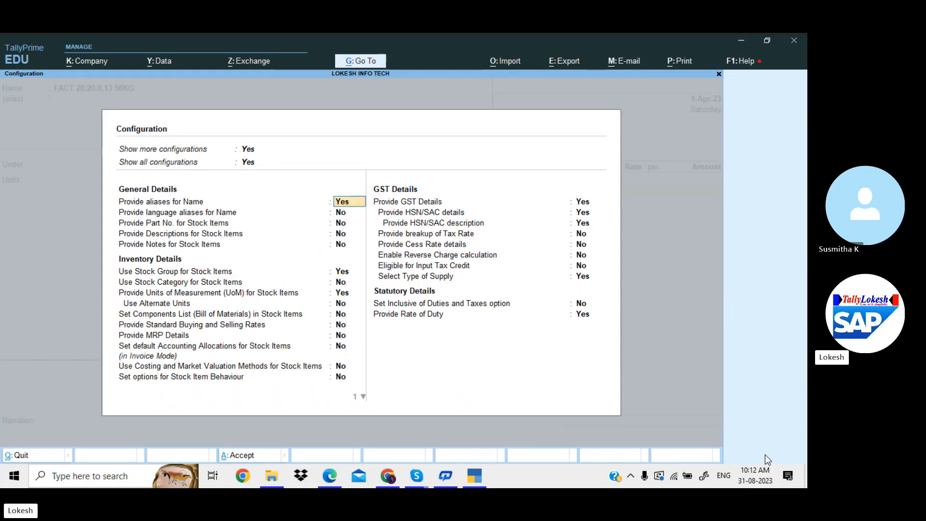
key("Down")
key("Down")
key("Down")
key("Down")
key("Down")
key("Down")
key("Down")
key("Down")
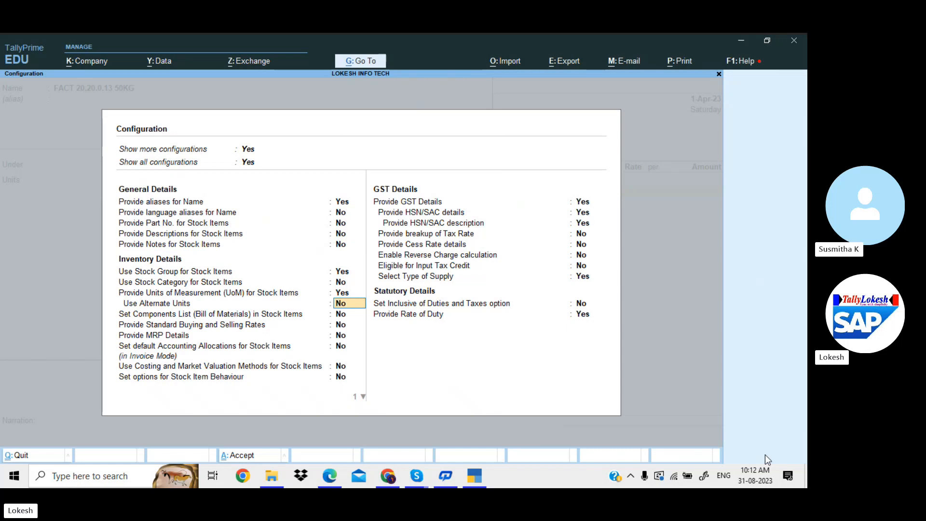
type("Y")
key("Return")
key("Down")
key("Down")
key("Down")
key("Down")
key("Down")
key("Down")
key("Down")
key("Down")
key("Down")
key("Down")
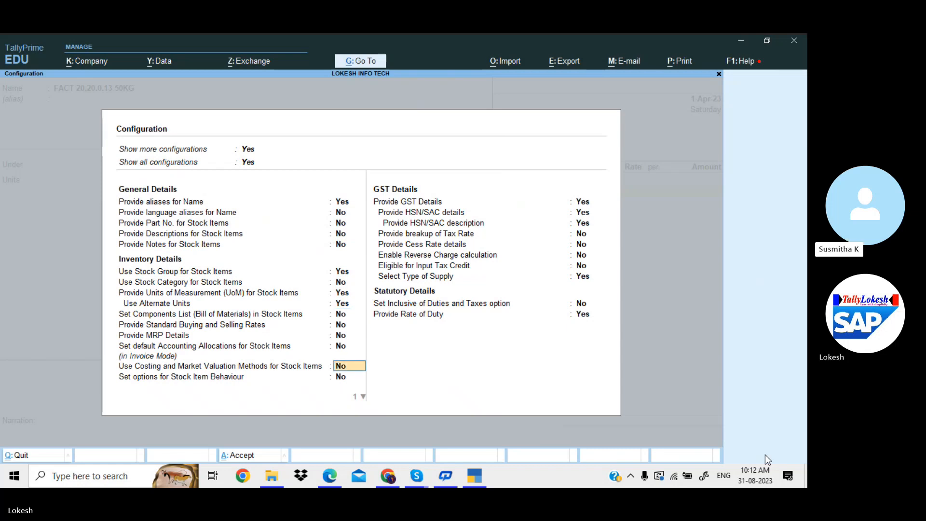
key("Down")
key("Down")
key("Down")
key("Down")
key("Down")
key("Down")
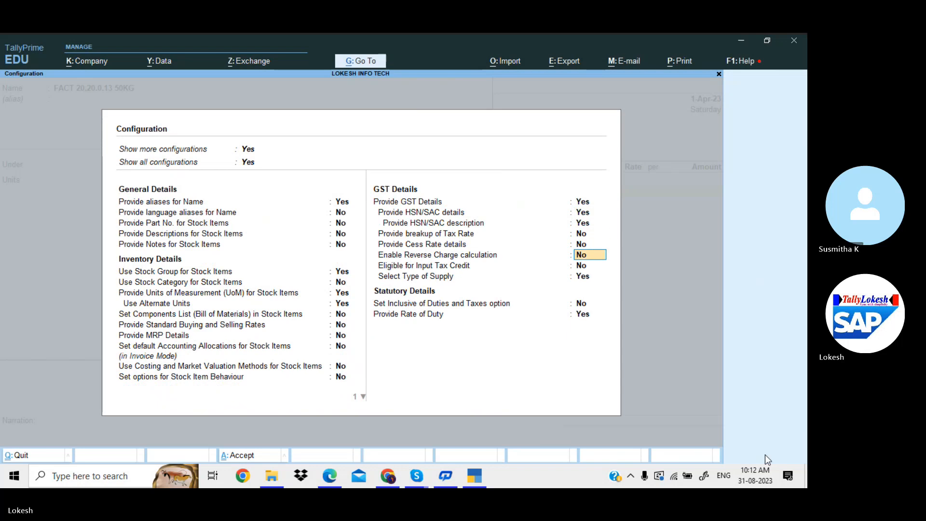
key("ctrl+a")
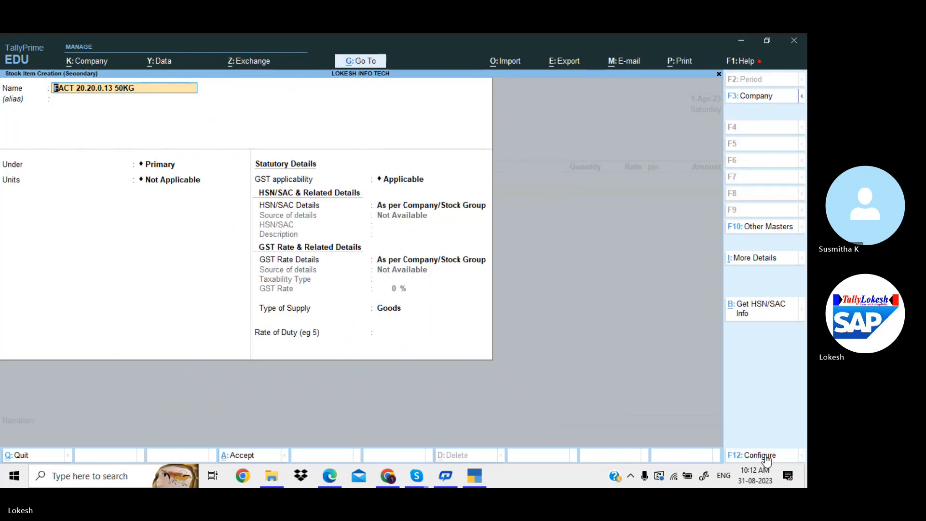
Create the unit mt with a unit quantity code as the item's main unit
key("Return")
key("Return")
key("Return")
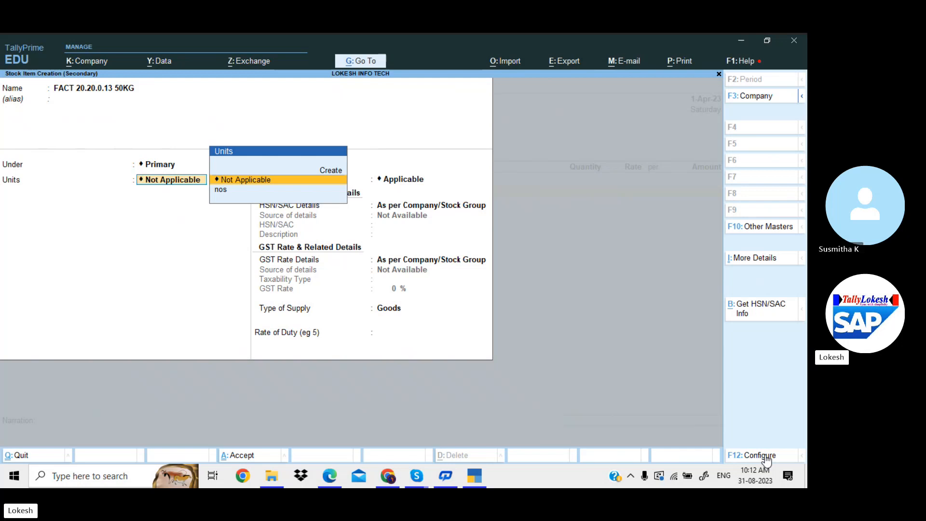
key("Up")
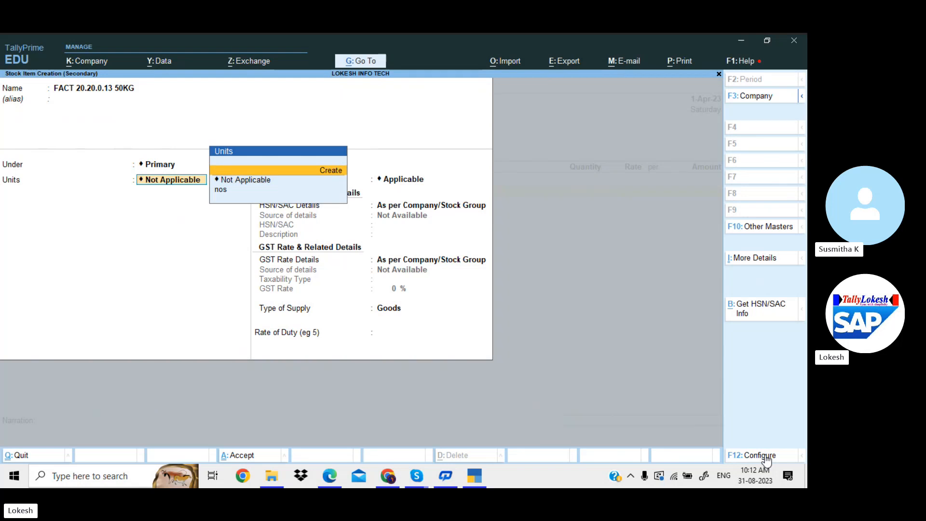
key("Return")
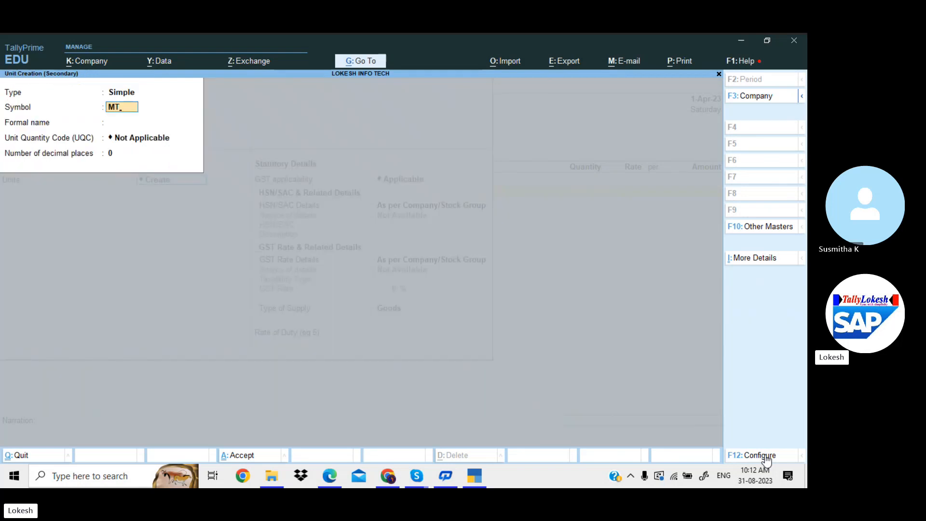
type("mt")
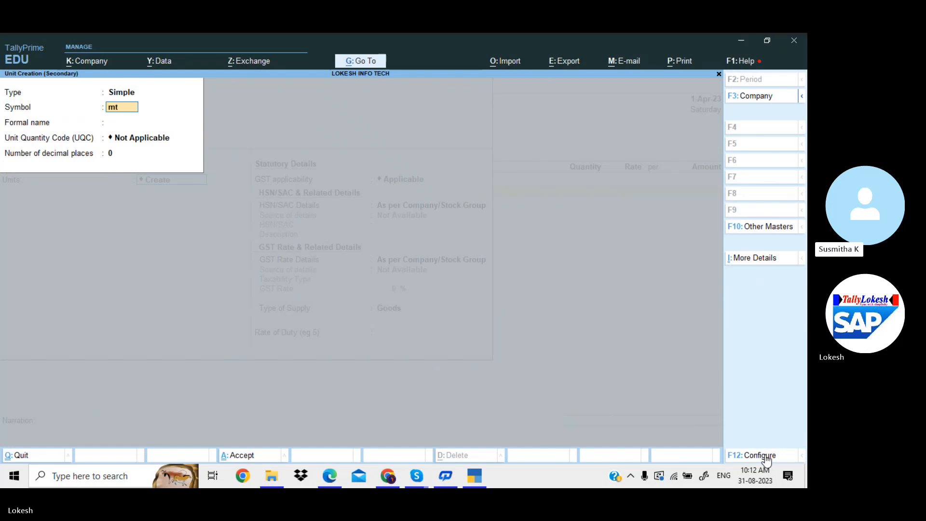
key("Return")
key("Return")
type("me")
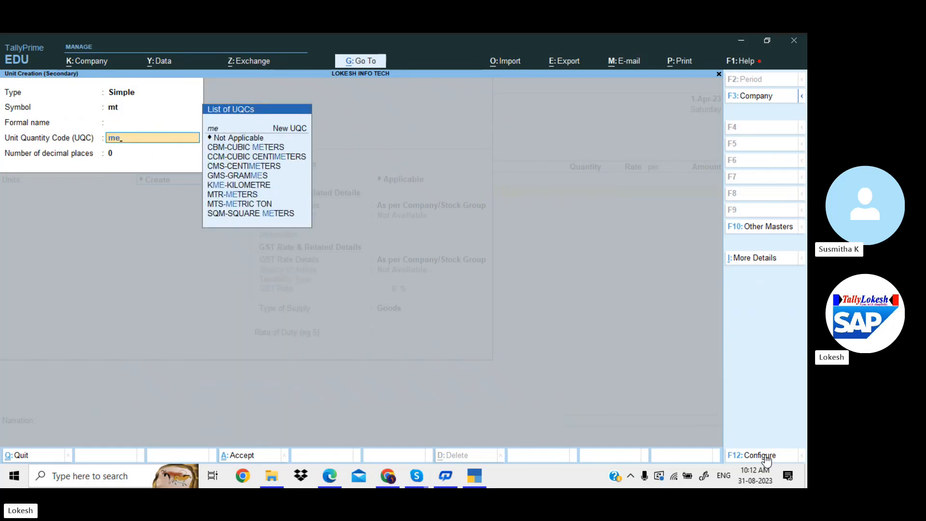
key("Down")
key("Down")
key("Down")
key("Down")
key("Down")
key("Down")
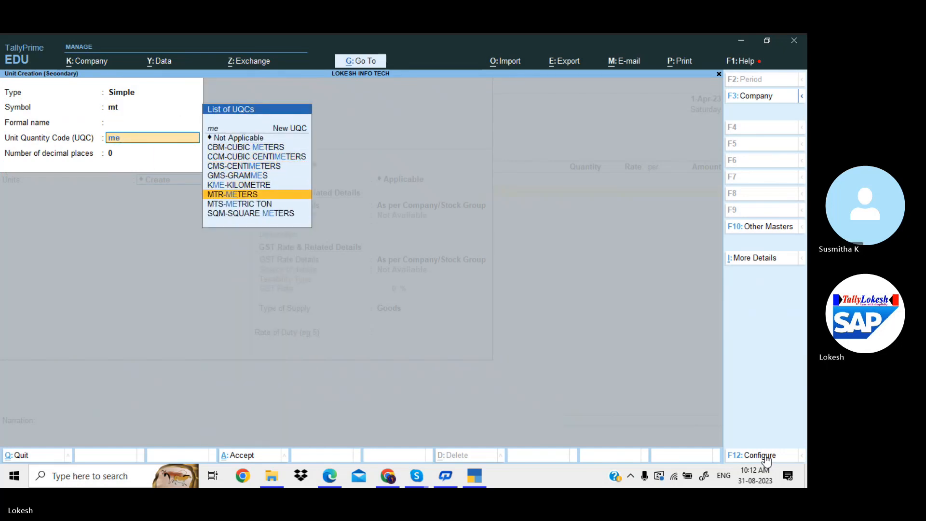
key("Return")
key("Return")
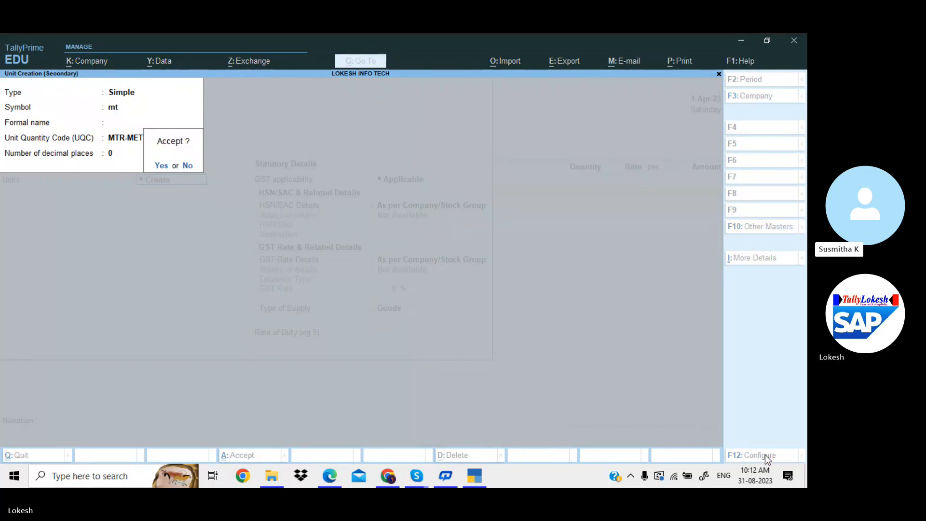
key("Escape")
key("Up")
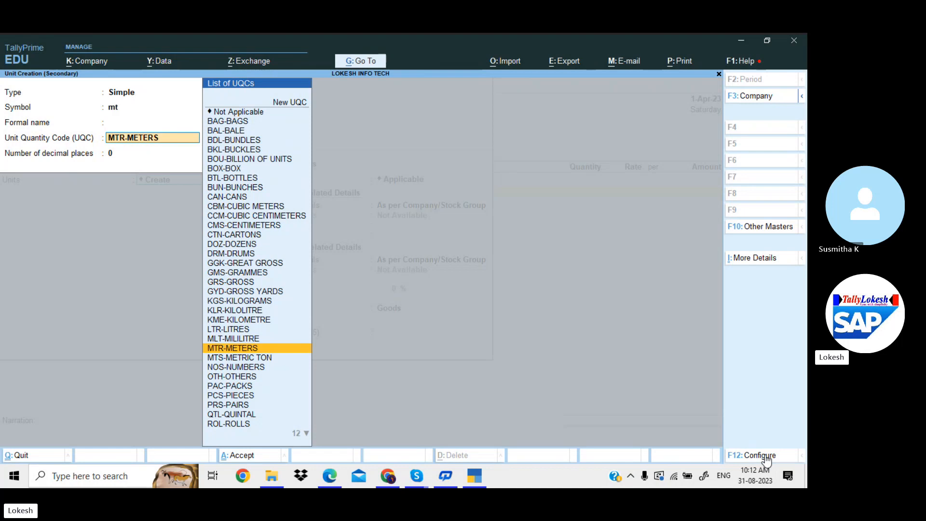
key("Return")
key("Return")
key("Return")
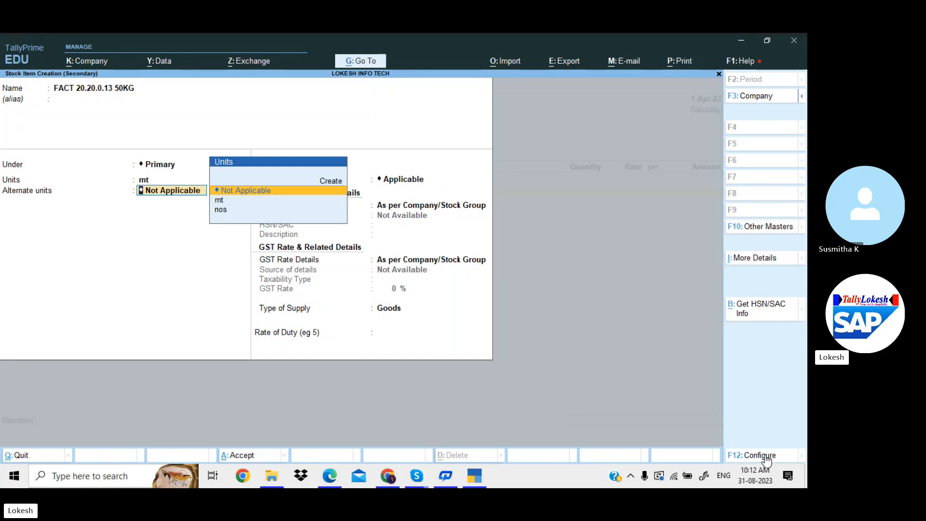
Create the alternate unit bg with UQC BAG-BAGS
key("Up")
key("Return")
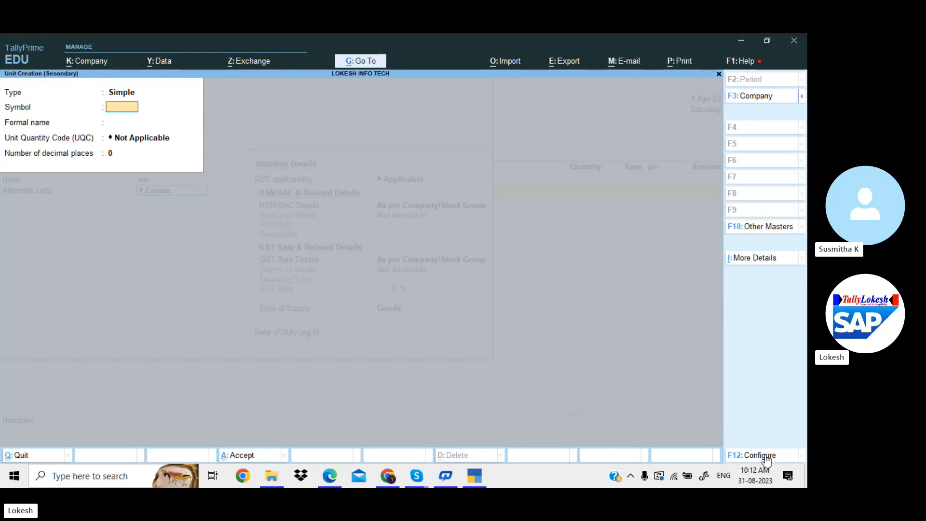
type("bg")
key("Return")
key("Return")
type("bag")
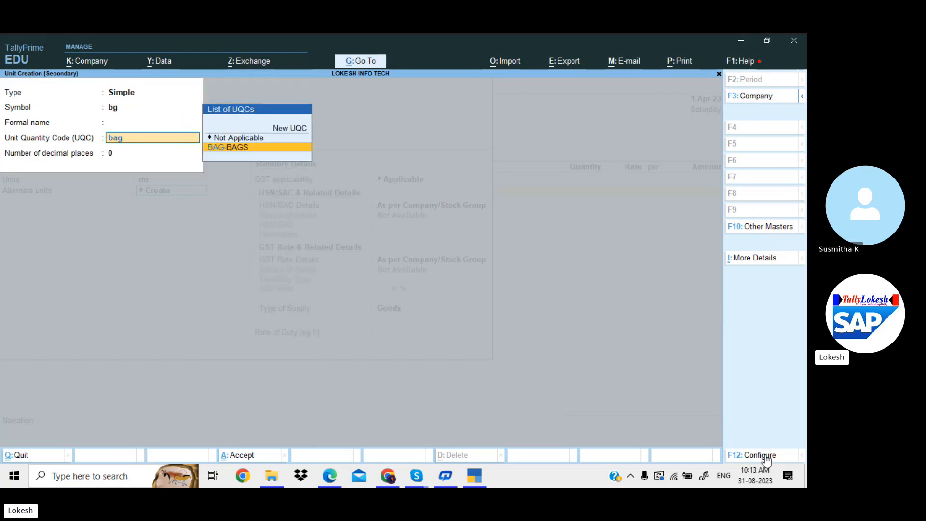
key("Return")
key("Return")
key("Return")
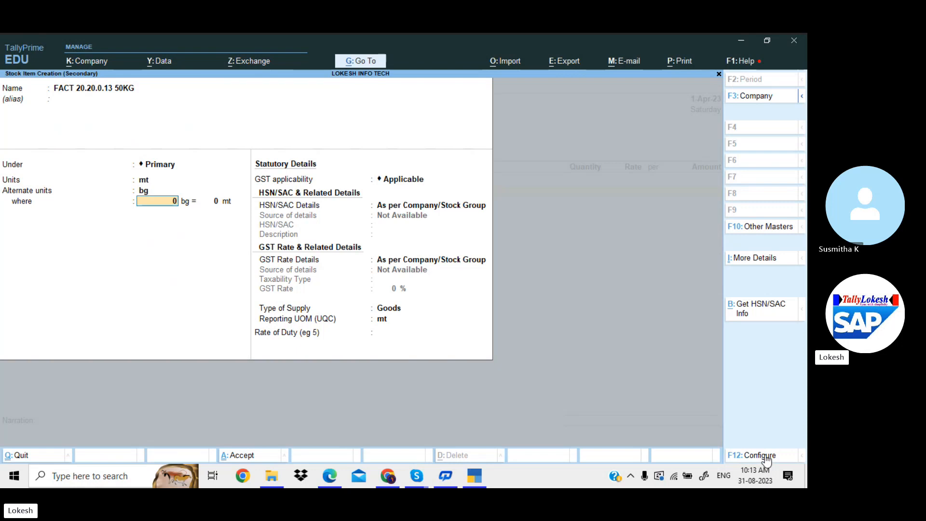
Enter the unit conversion as 20 bg = 1 mt, replacing the earlier 140 bg
type("170")
key("BackSpace")
key("BackSpace")
type("40")
key("Return")
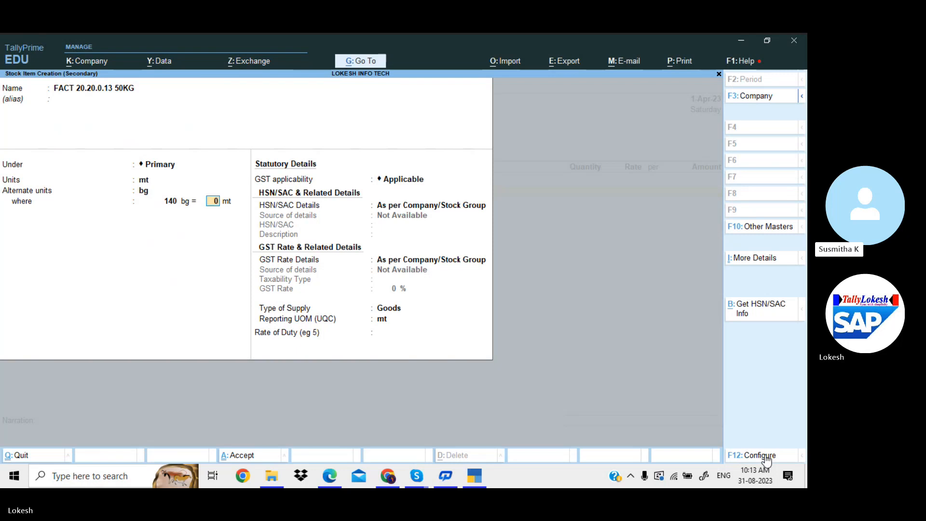
key("BackSpace")
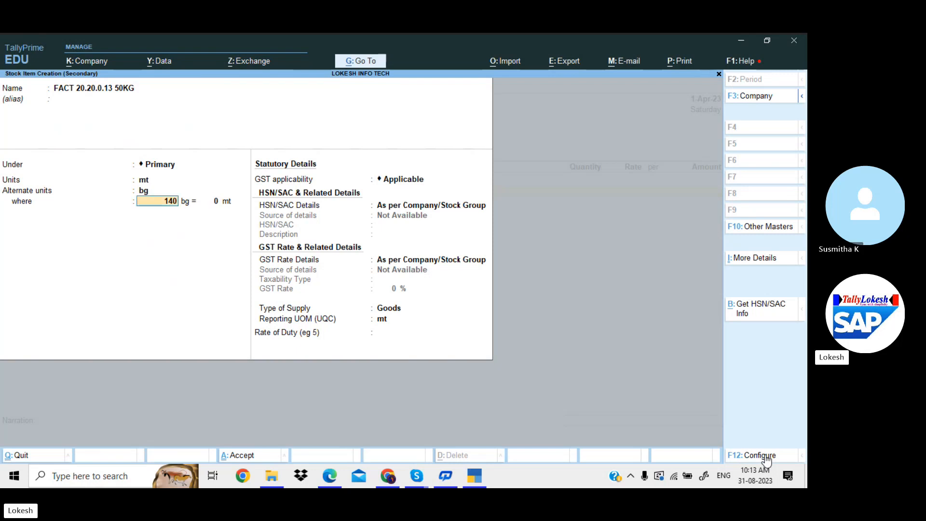
key("Return")
type("7")
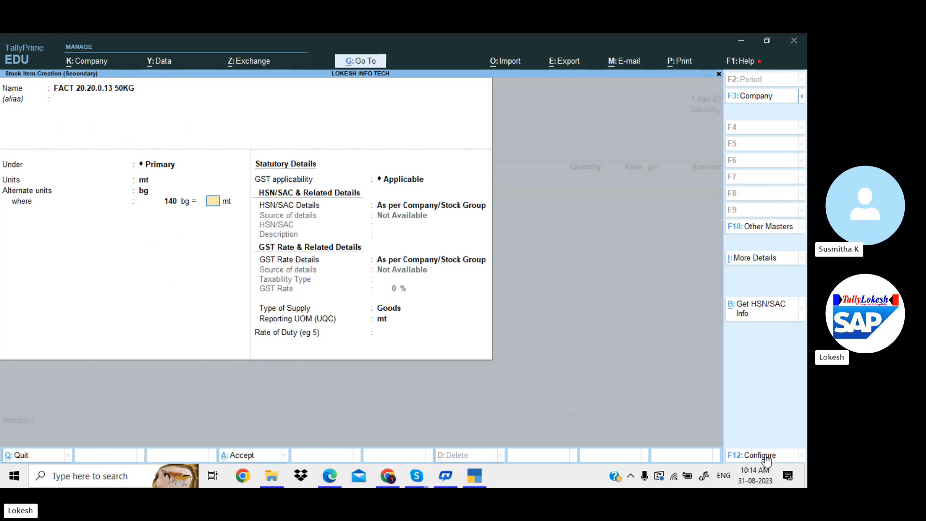
type("1")
key("Return")
key("BackSpace")
key("BackSpace")
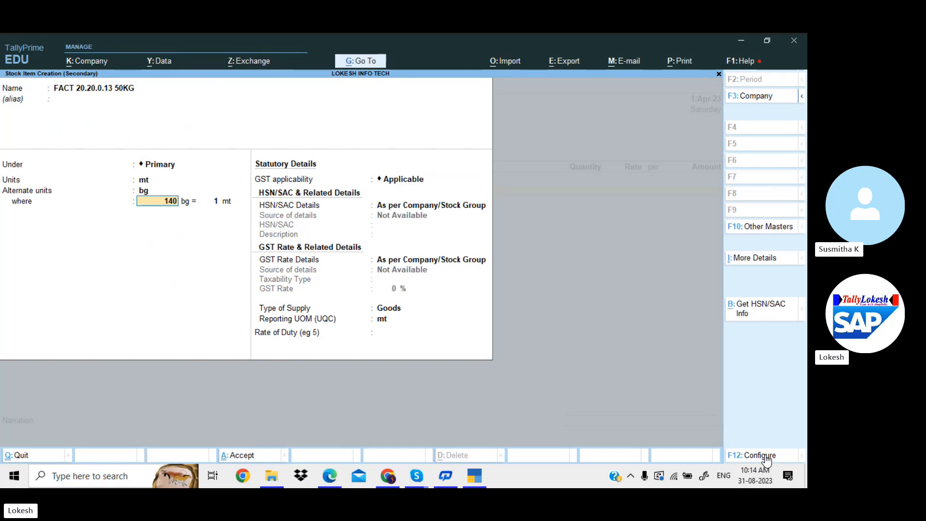
type("20")
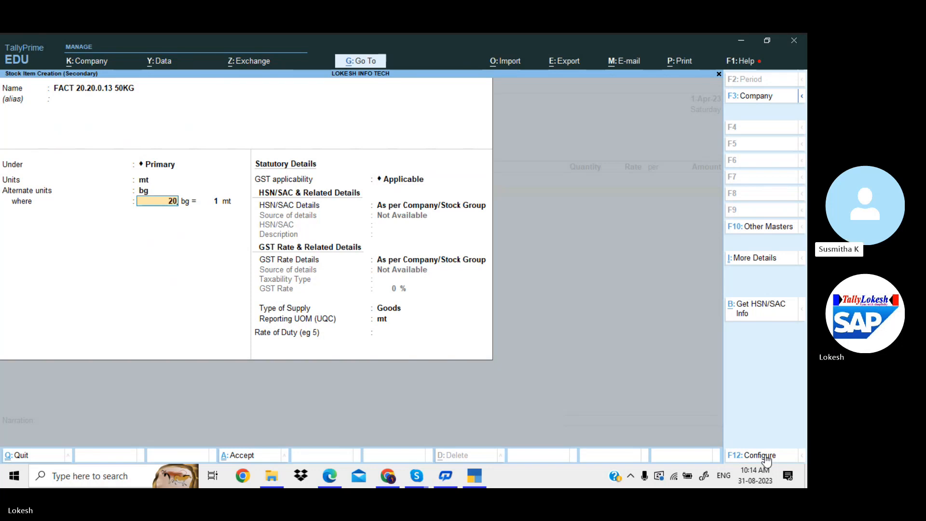
key("Return")
key("Return")
key("Return")
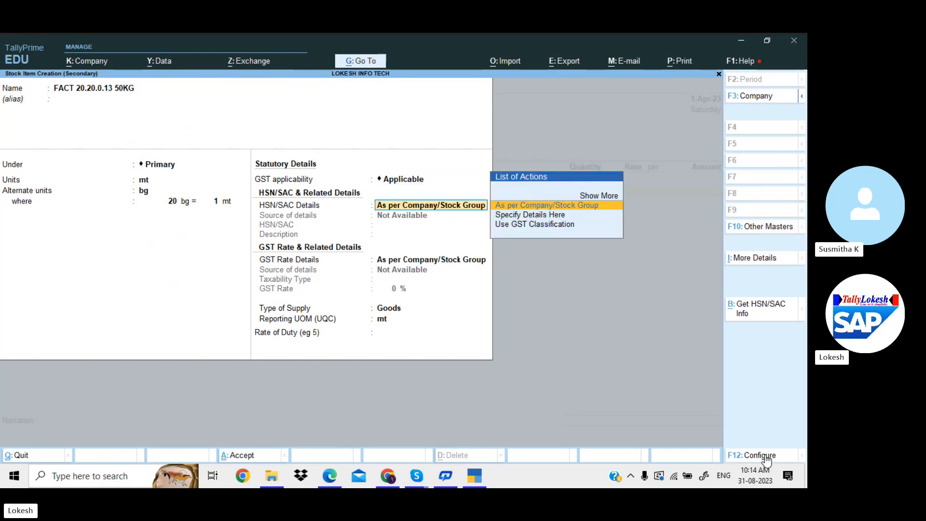
Specify HSN/SAC 31054000 on the item and mark its GST rate details as Taxable
key("Down")
key("Return")
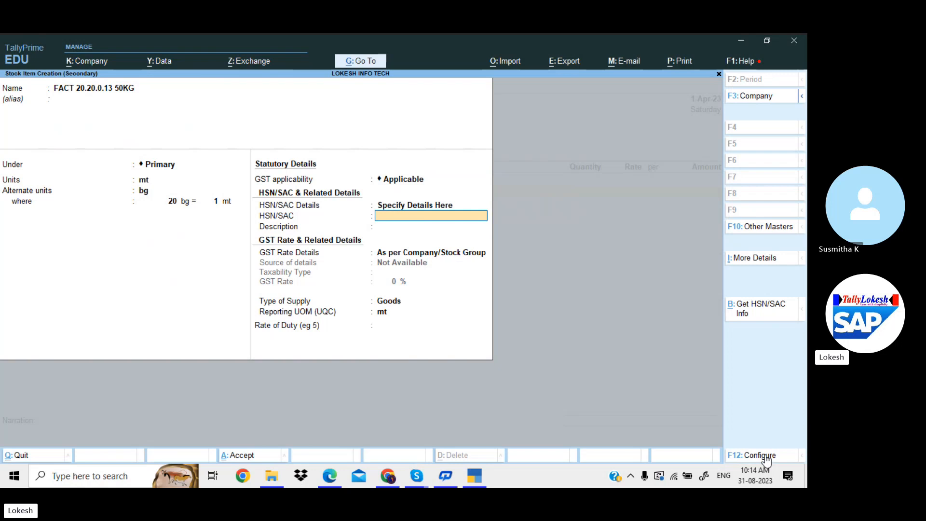
type("31054000")
key("Return")
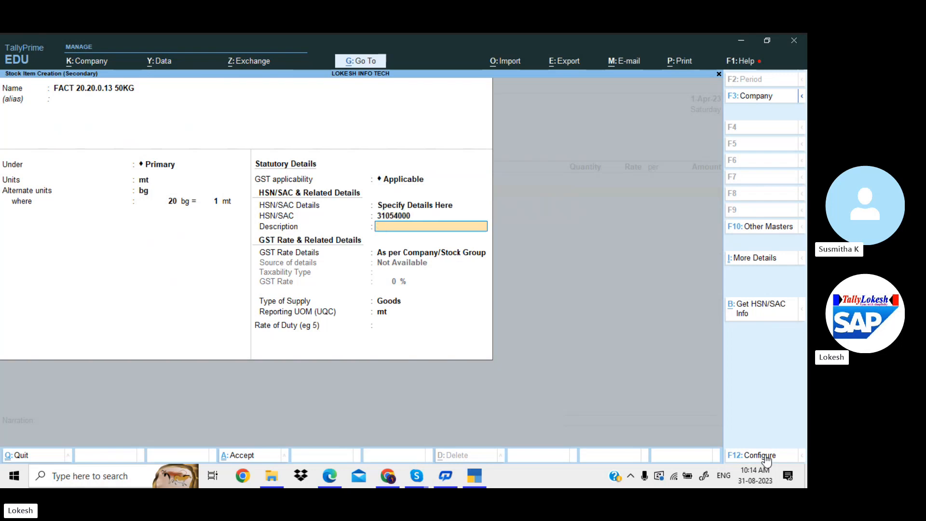
key("Return")
key("Down")
key("Return")
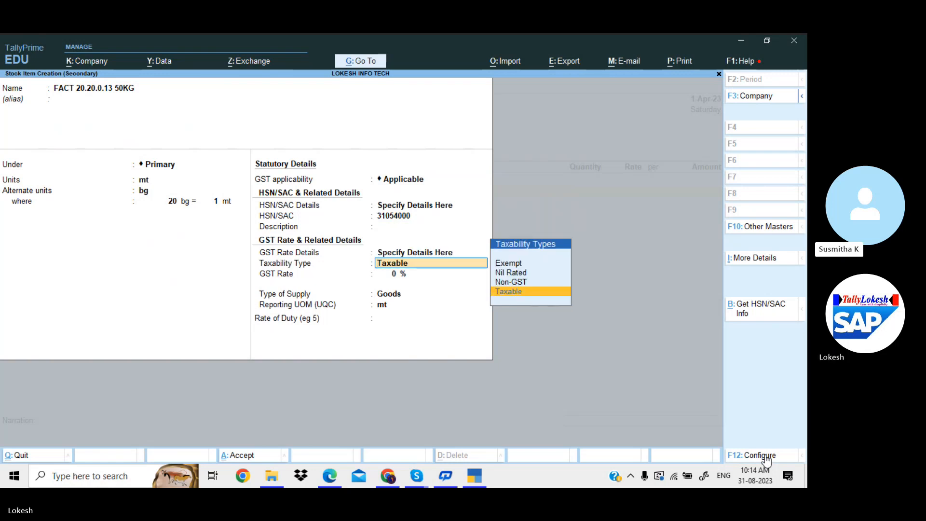
key("Return")
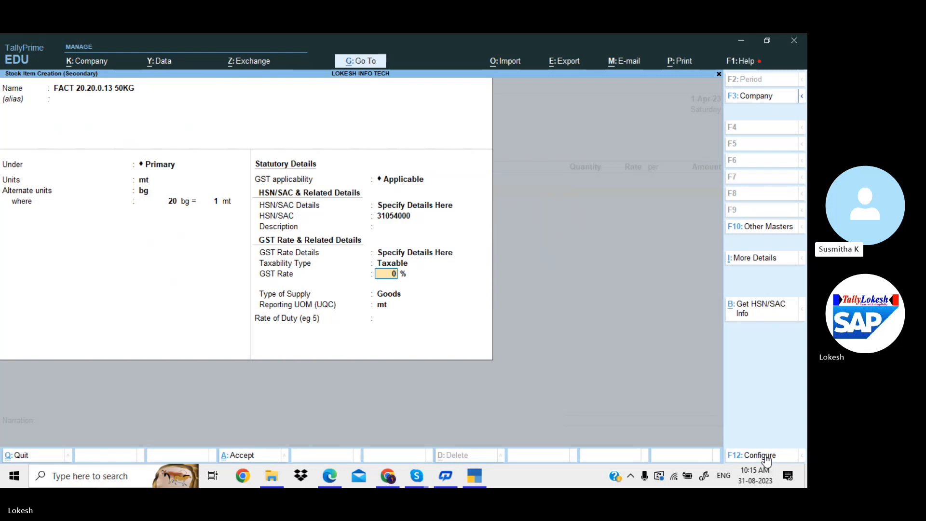
Recheck the HSN details, then confirm the 5% GST rate, Goods supply type and mt reporting unit
key("BackSpace")
key("BackSpace")
key("BackSpace")
key("BackSpace")
key("BackSpace")
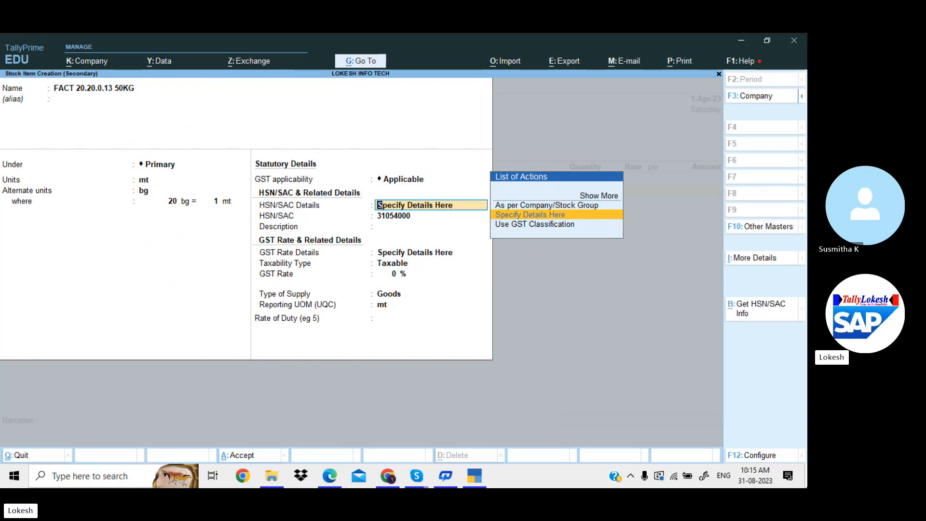
key("Up")
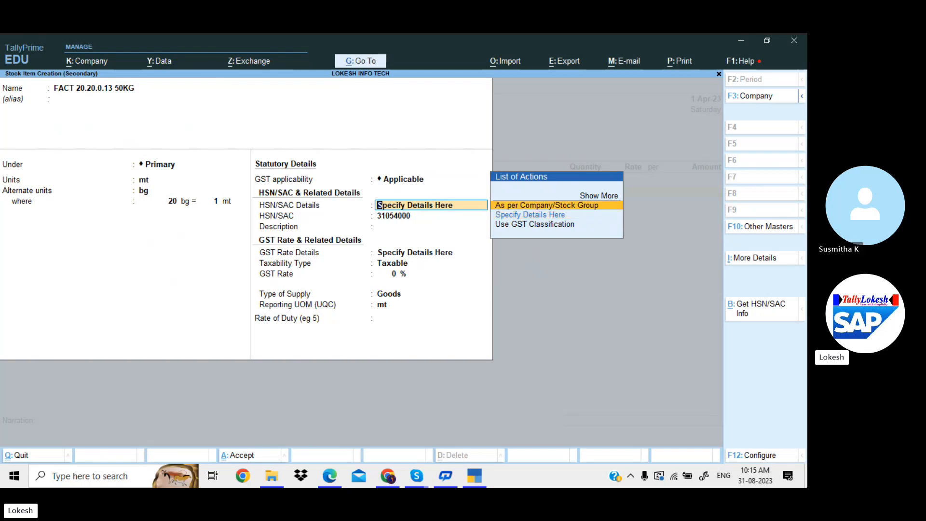
key("Down")
key("Return")
key("Return")
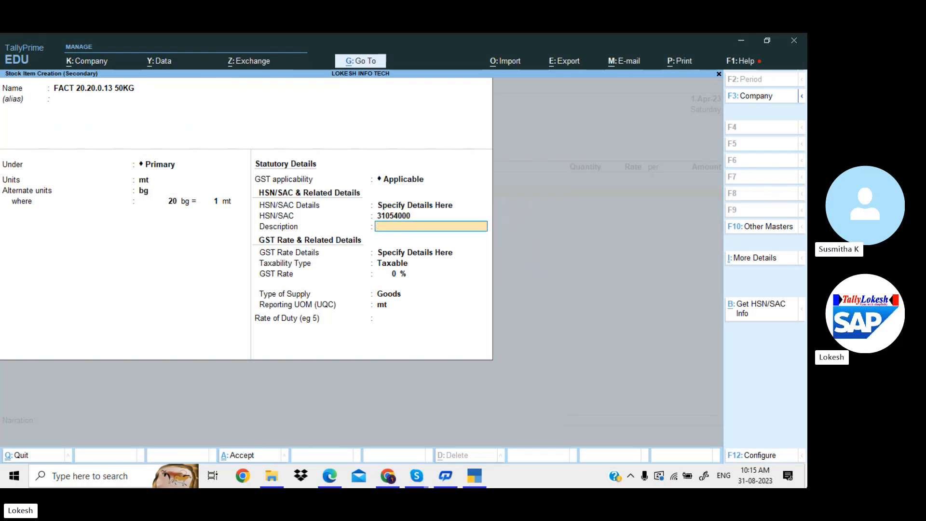
key("Return")
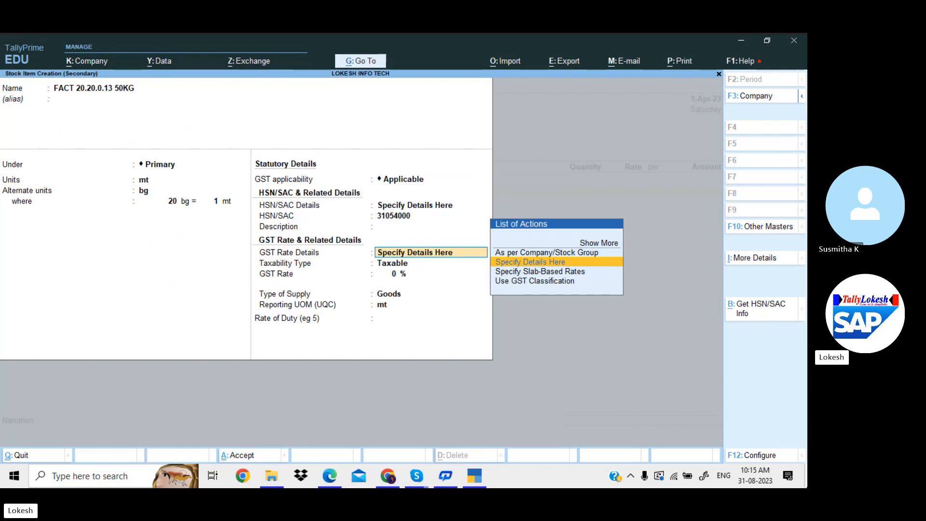
key("Return")
key("Return")
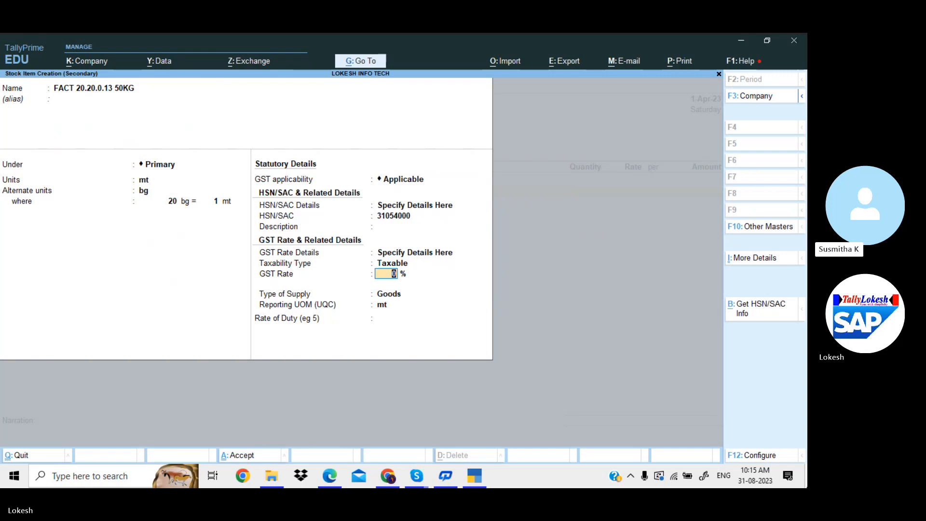
key("Return")
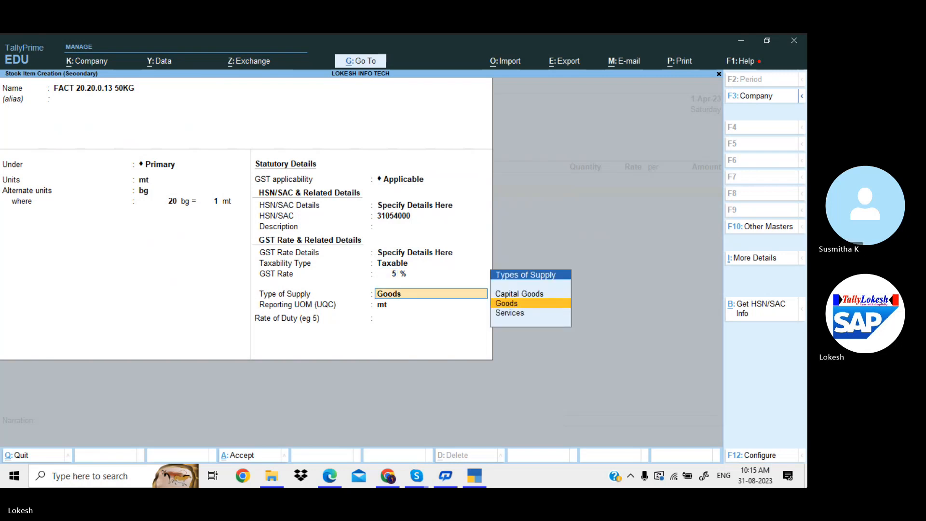
key("Return")
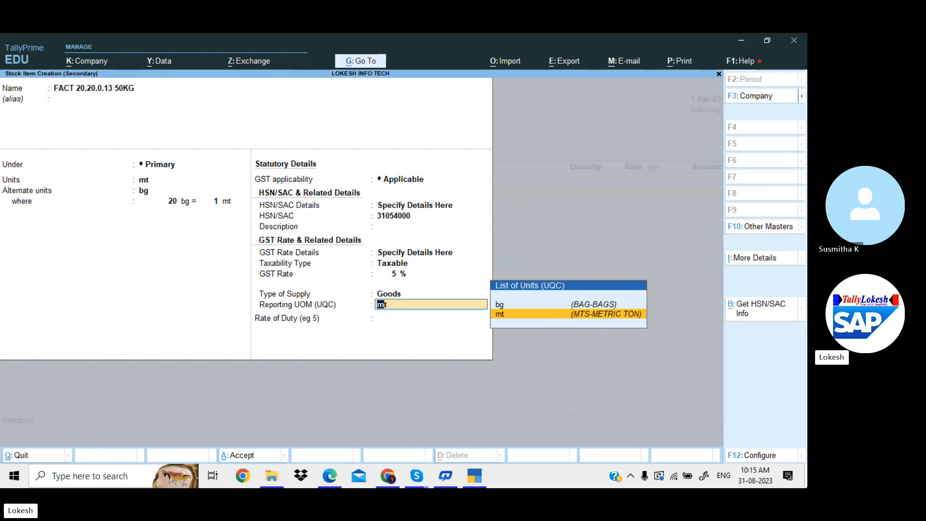
key("Return")
key("Return")
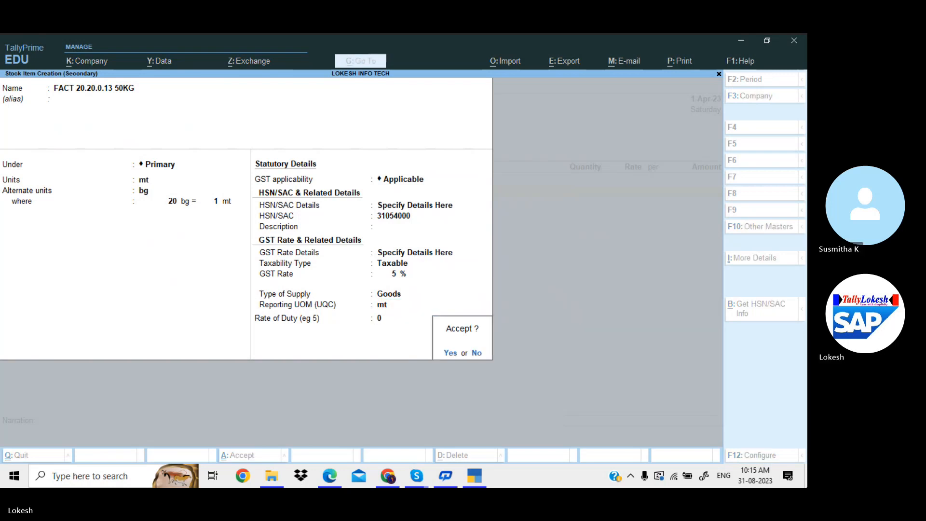
key("Return")
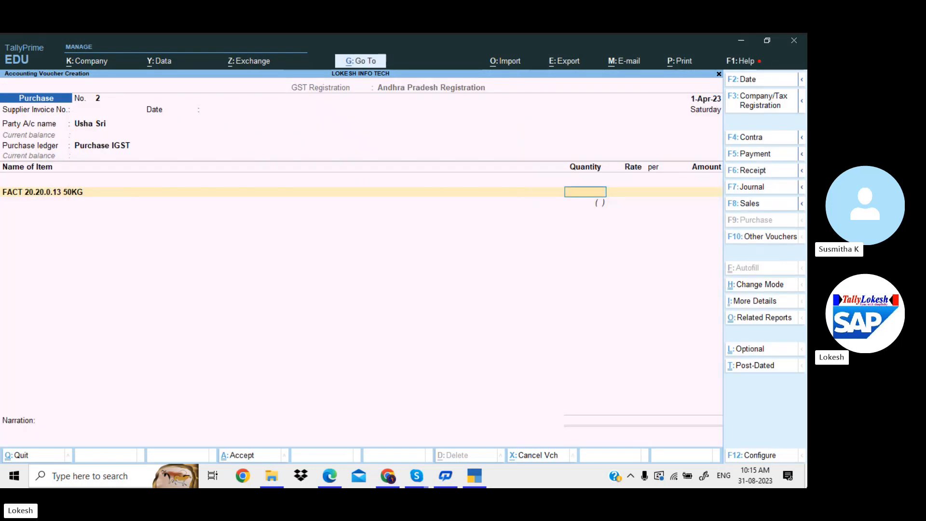
Change the fertiliser quantity from the mistaken 7000 to 7 mt (140 bg)
type("7000")
key("Return")
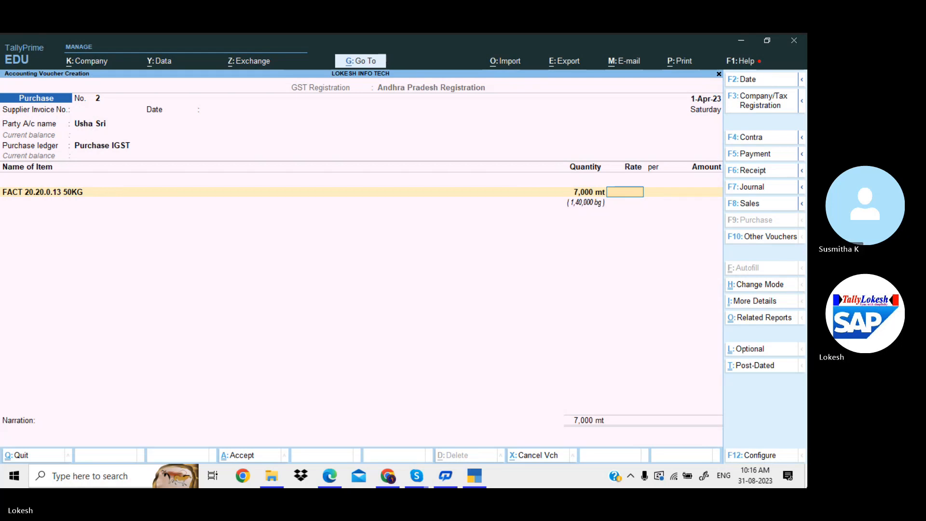
key("shift+Tab")
type("7")
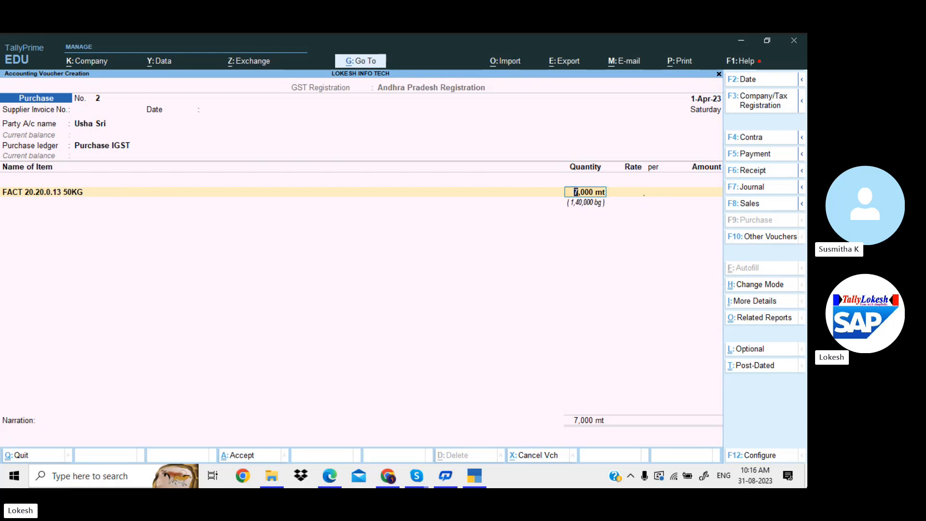
key("Return")
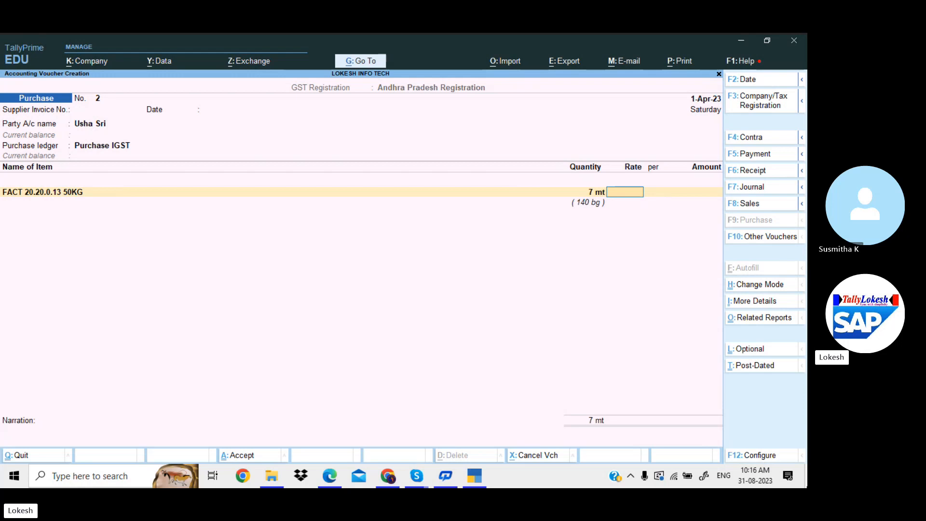
Show all voucher configurations and set Calculate Tax on Current Subtotal to Yes
left_click(753, 457)
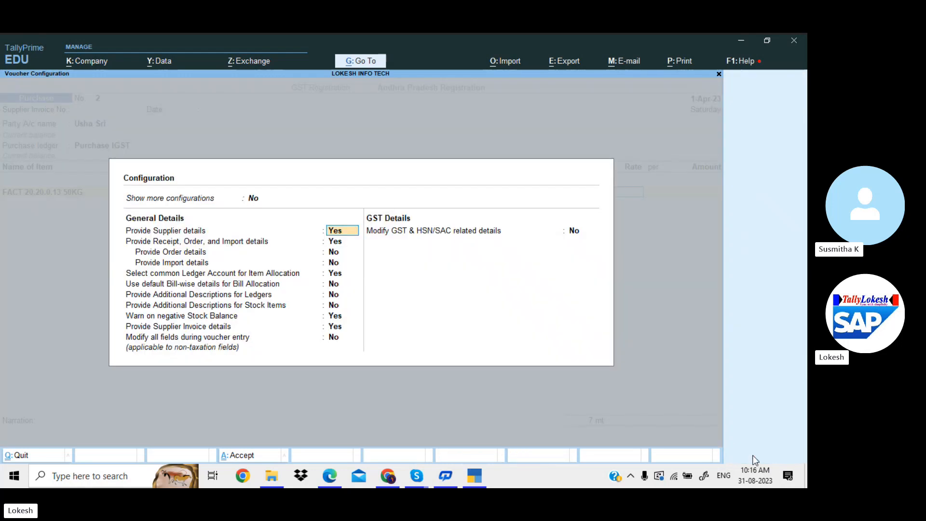
key("Up")
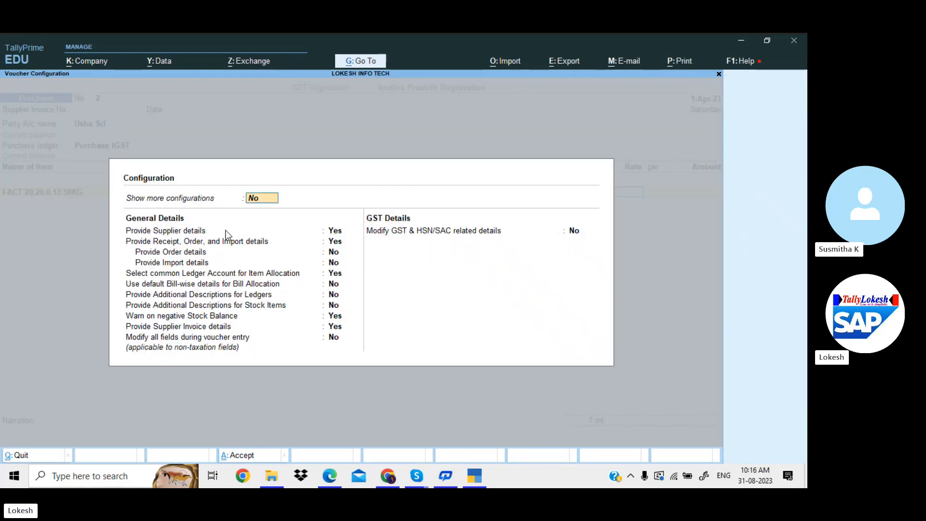
key("y")
key("Up")
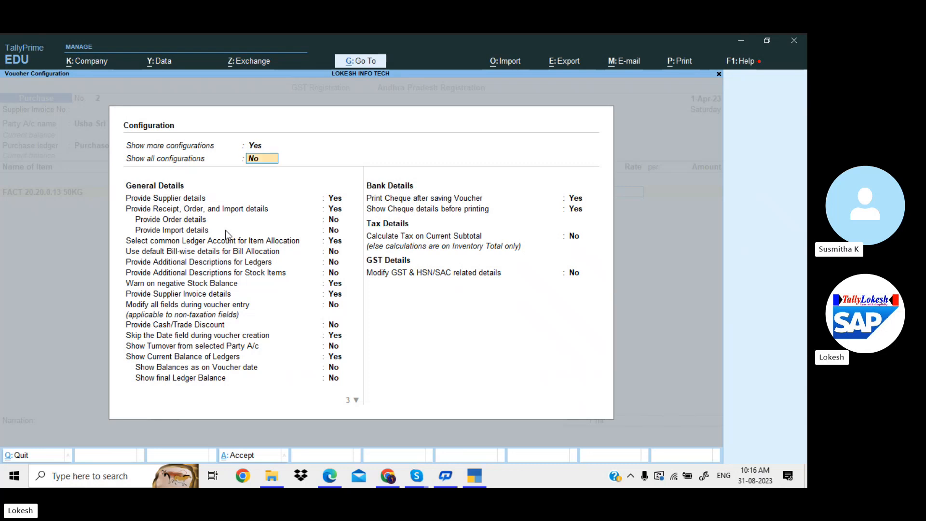
key("y")
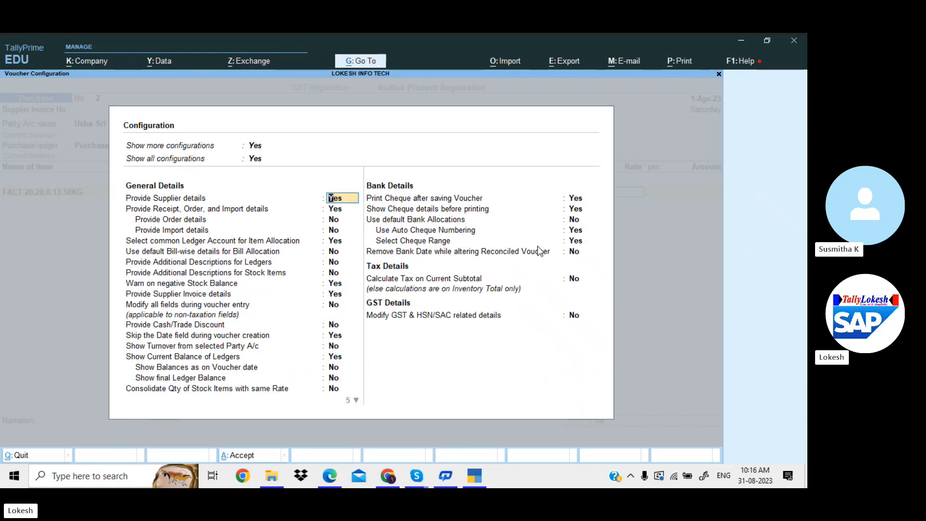
left_click(573, 283)
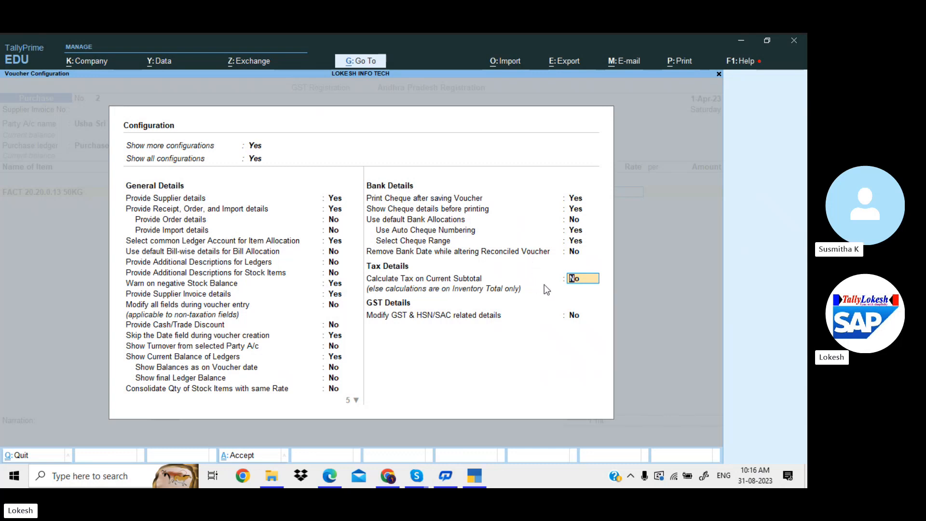
key("y")
key("Return")
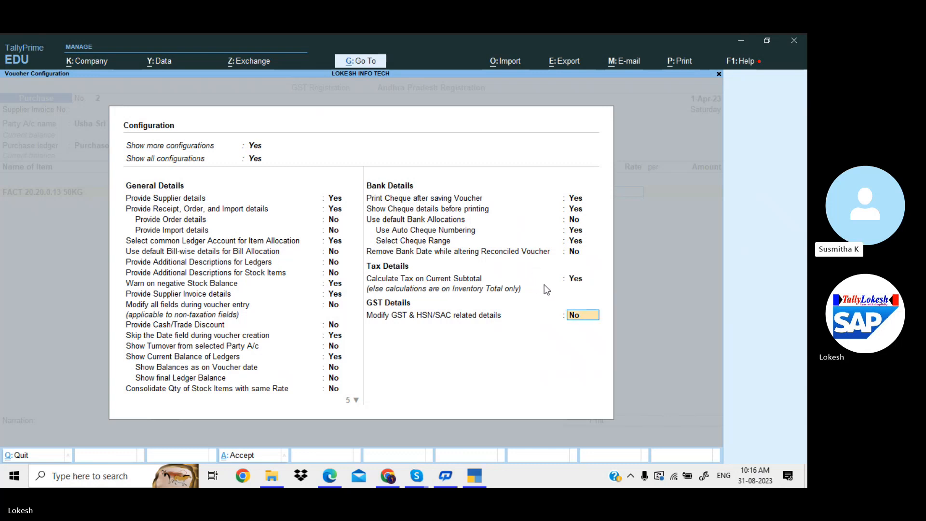
key("Return")
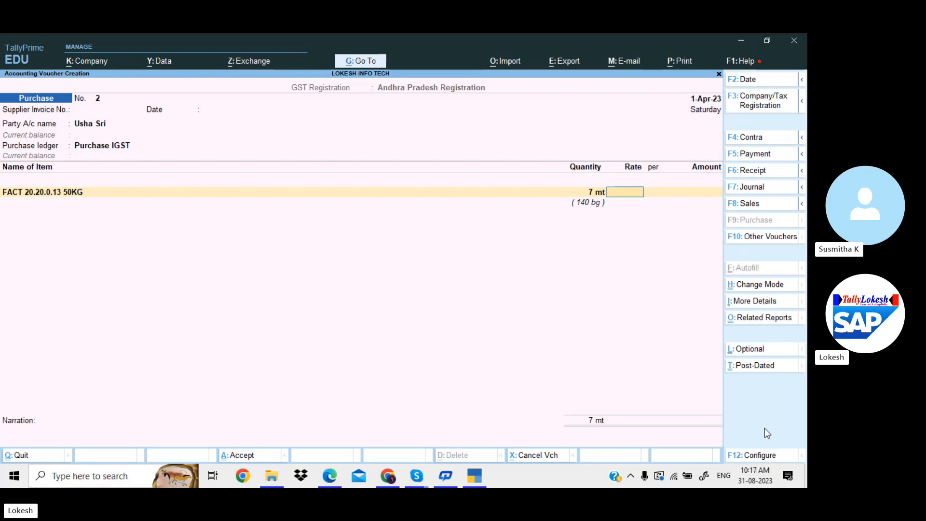
Review the negative stock, discount and skip date settings in voucher configuration, then close it
left_click(766, 455)
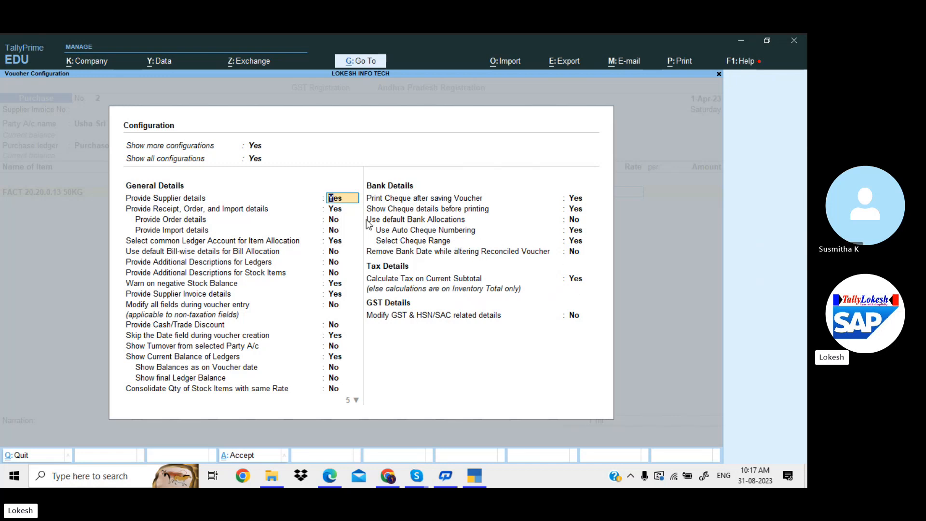
key("Down")
key("Down")
key("Down")
key("Down")
key("Down")
key("Down")
key("Down")
key("Down")
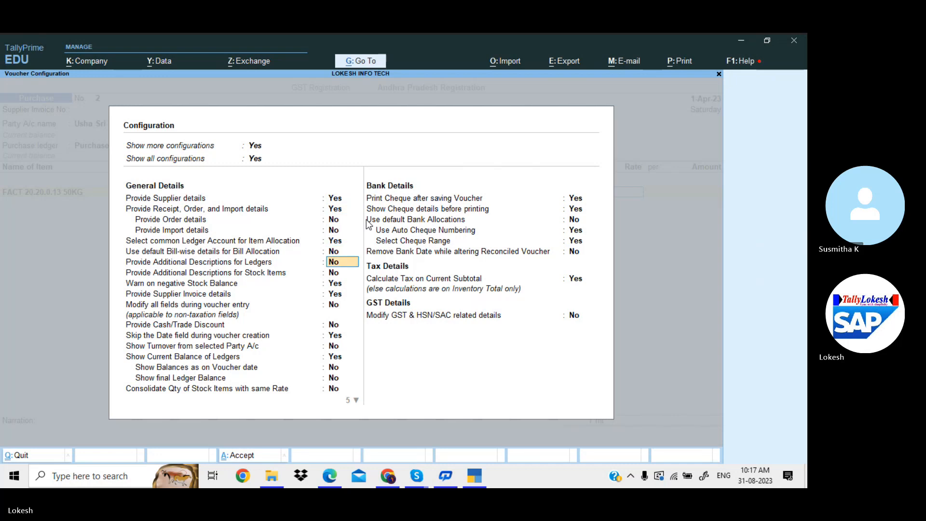
key("Down")
key("Down")
key("Down")
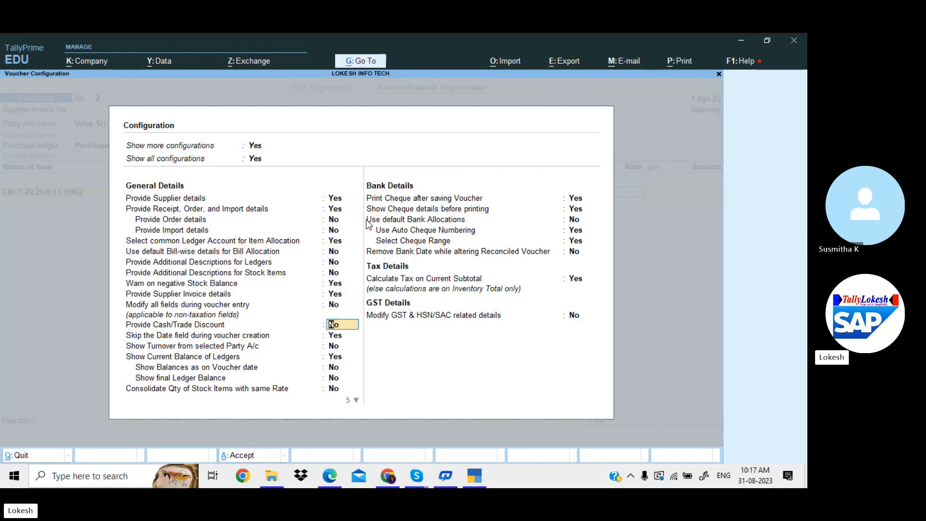
key("Down")
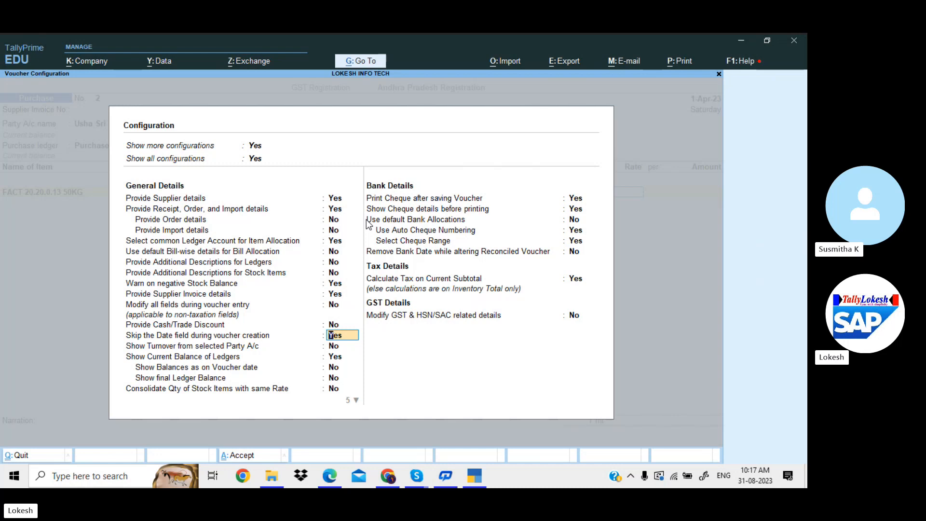
key("ctrl+a")
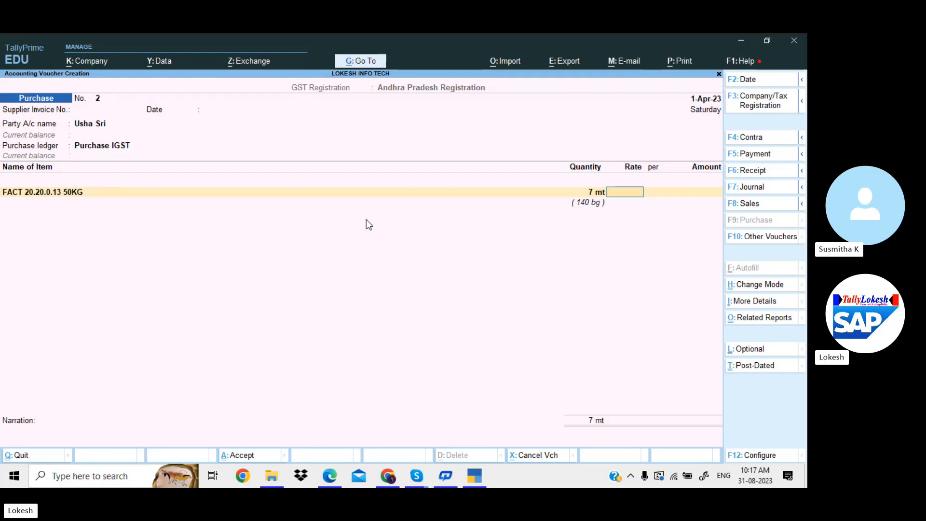
Price the fertiliser at 20,952.38 per mt
type("20952")
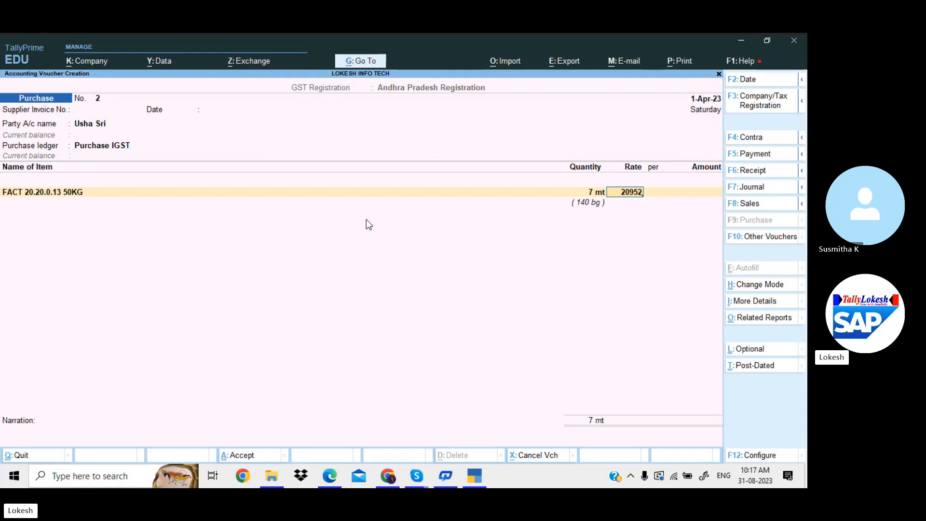
type(".38")
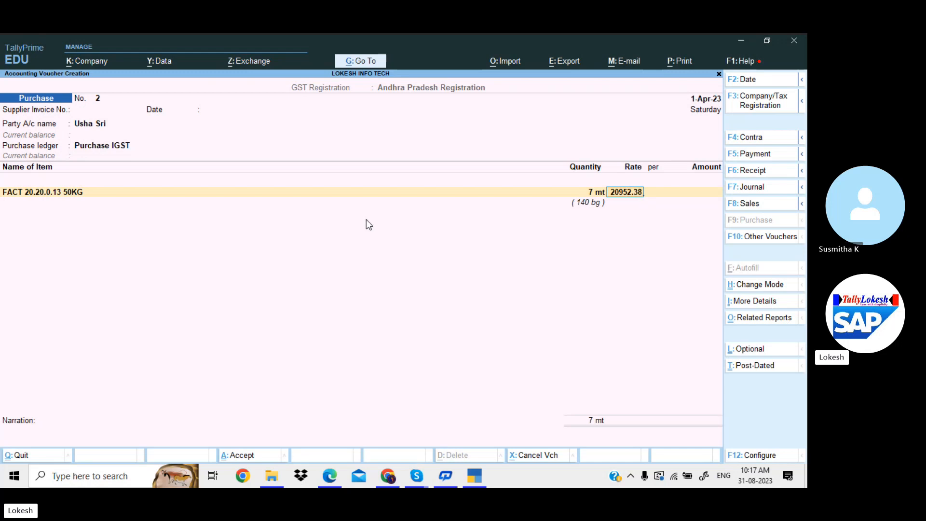
key("Return")
key("Return")
key("Return")
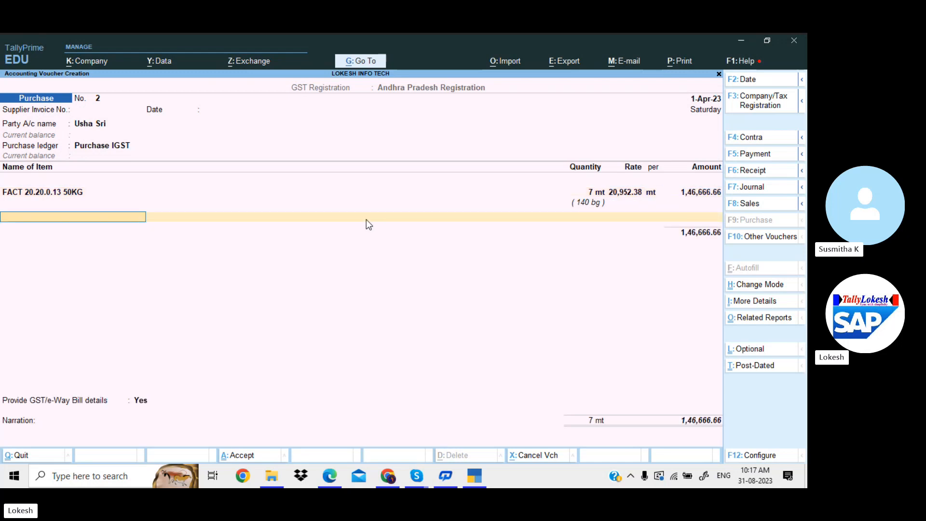
Create an IGST ledger under Duties & Taxes with GST tax type IGST as the tax line
key("Return")
type("p")
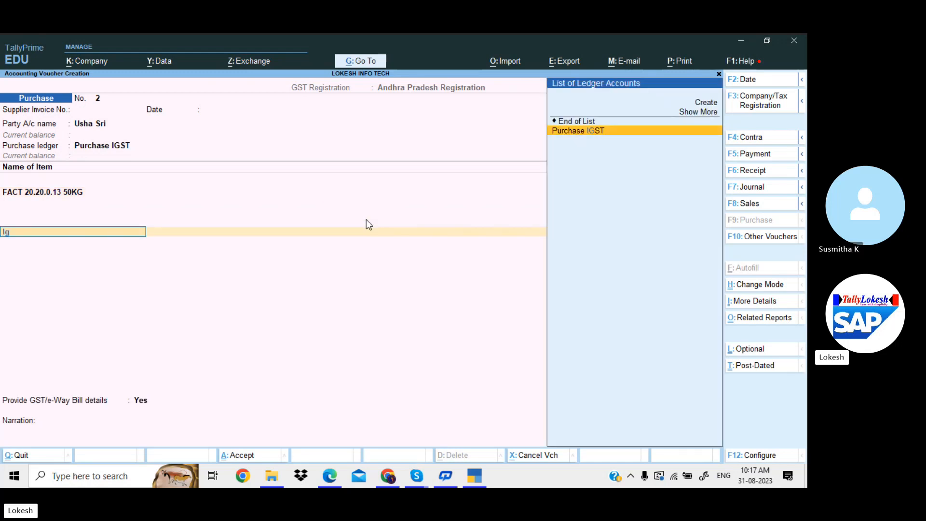
key("Return")
key("BackSpace")
key("alt+c")
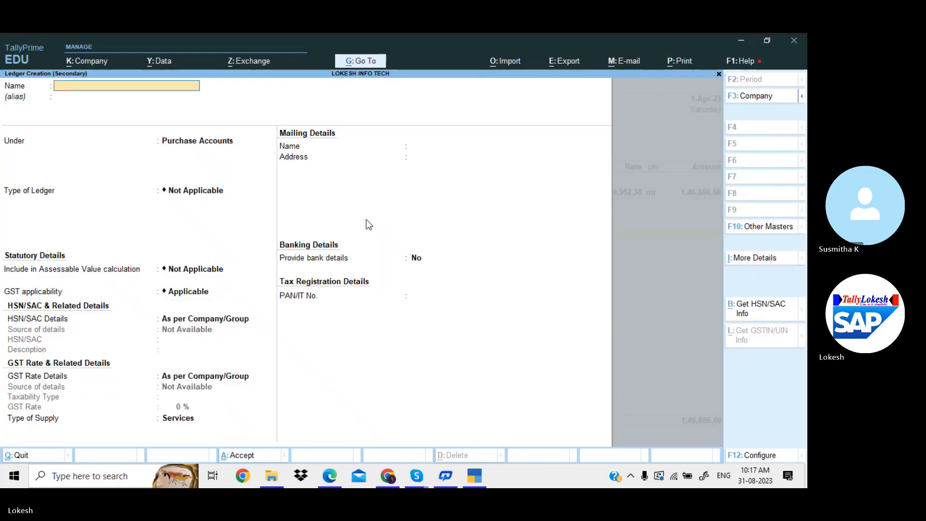
type("IGST")
key("Return")
type("DU")
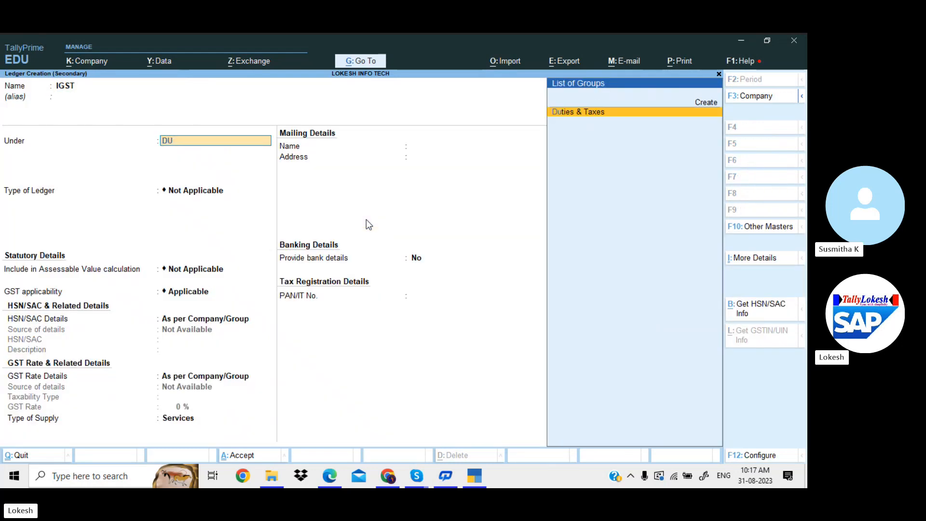
key("Return")
type("G")
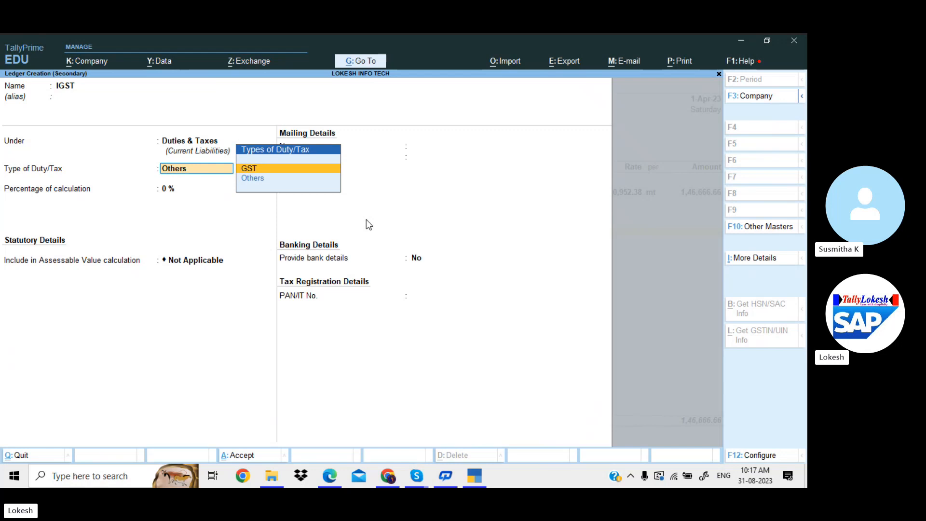
key("Return")
key("Down")
key("Up")
key("Return")
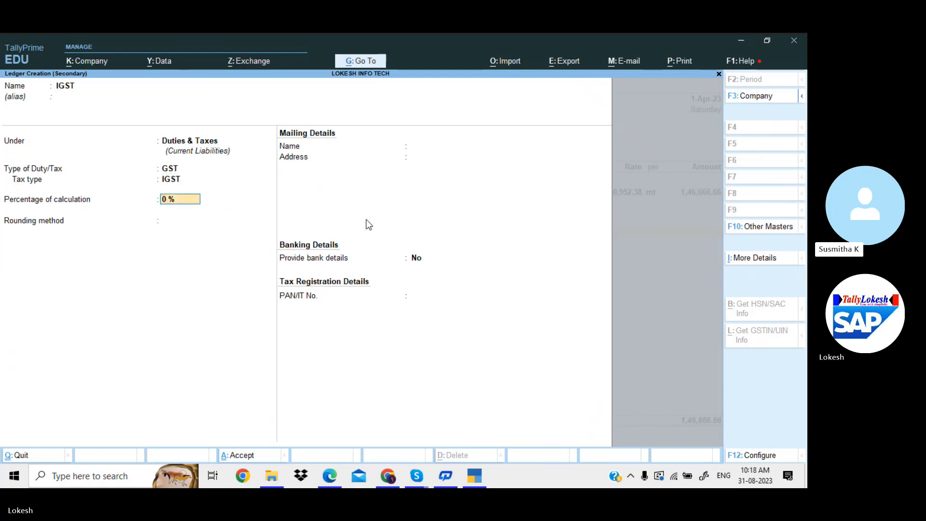
key("Return")
key("Return")
key("Return")
key("Return")
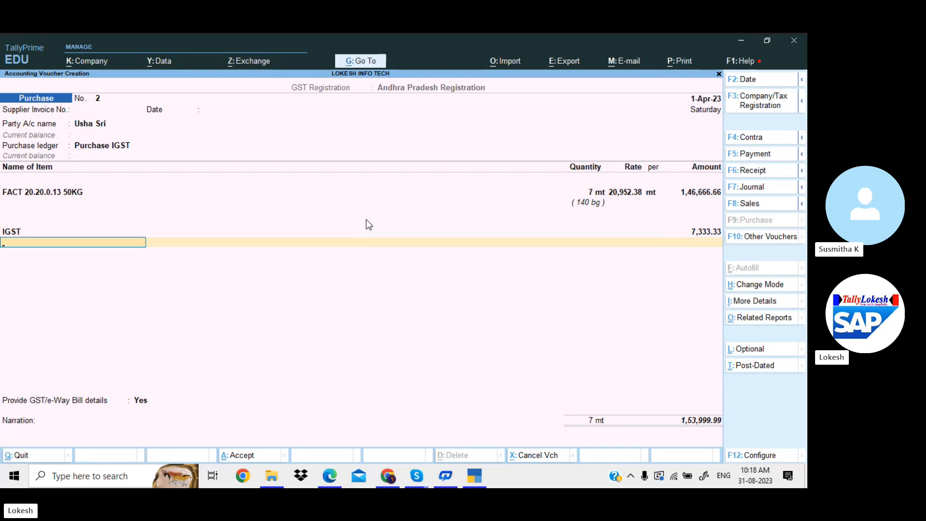
Create a Round Off ledger under Indirect Expenses with Services as the supply type
type("R")
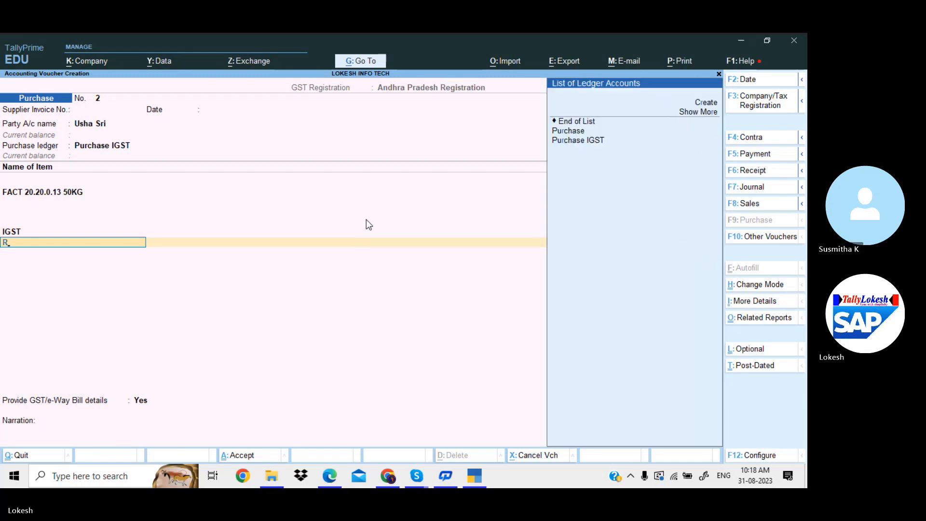
key("alt+c")
type("Roun")
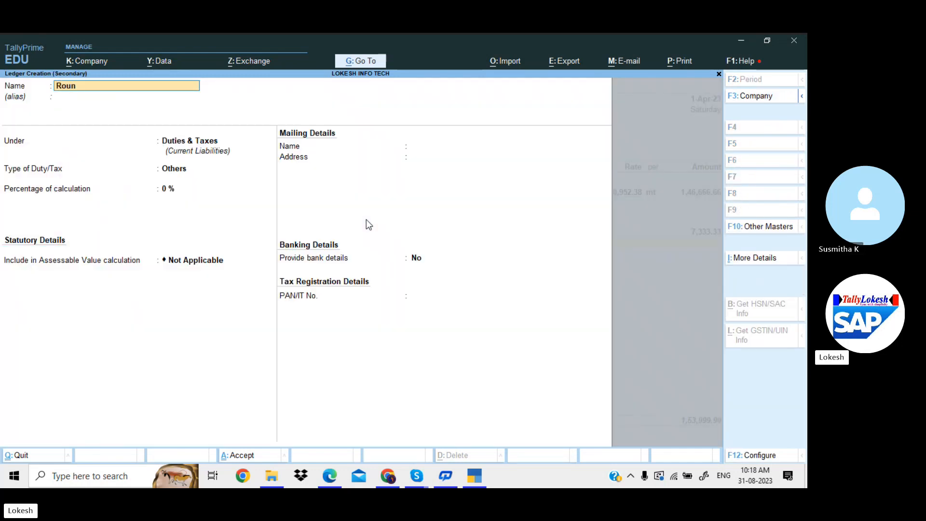
type("d Off")
key("Return")
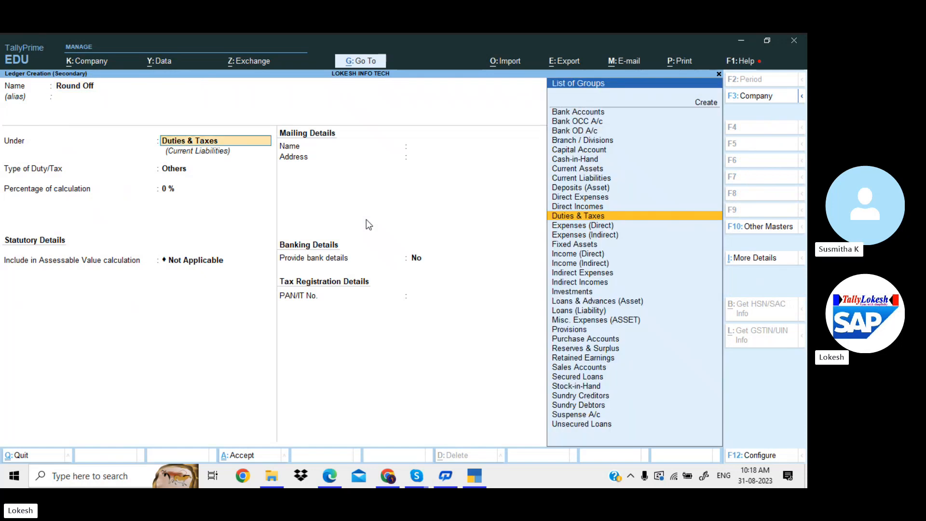
type("ind")
key("Down")
key("Down")
key("Return")
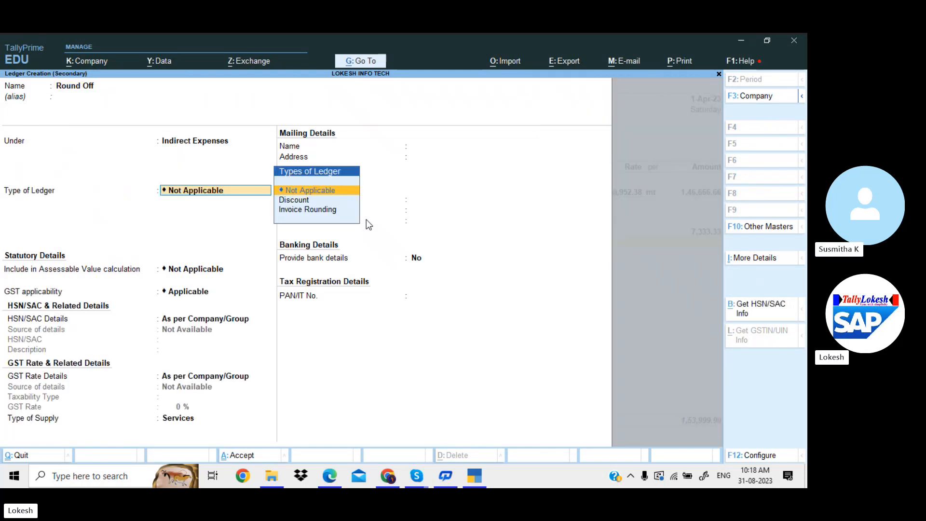
key("Return")
key("Return")
key("Return")
key("Return")
key("Return")
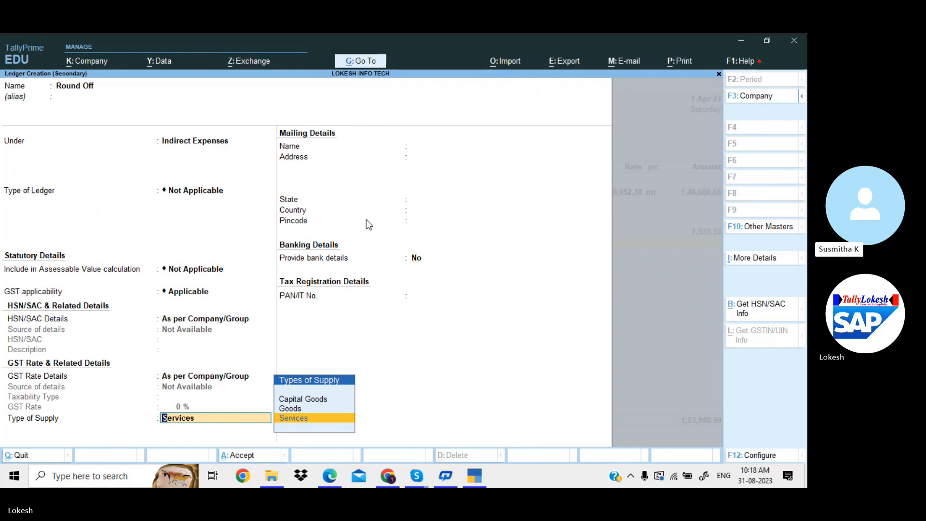
key("Return")
key("Return")
key("Return")
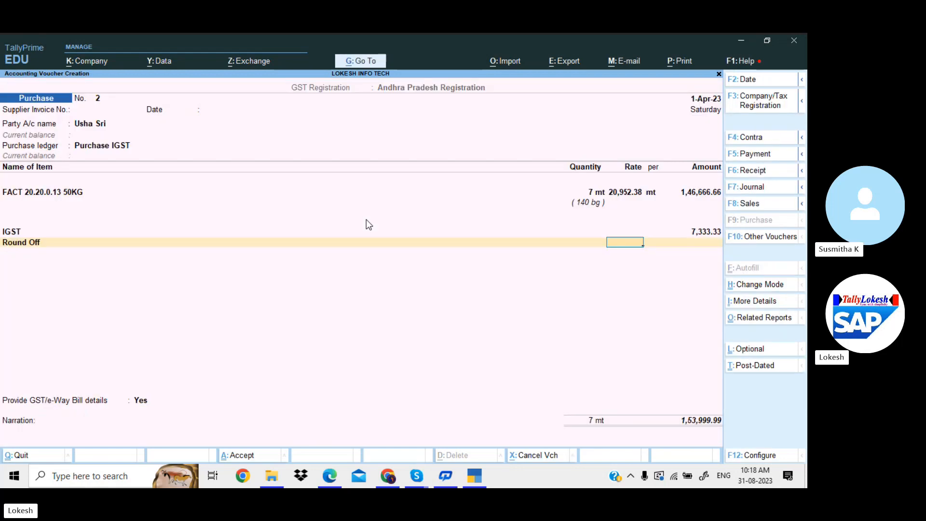
key("Return")
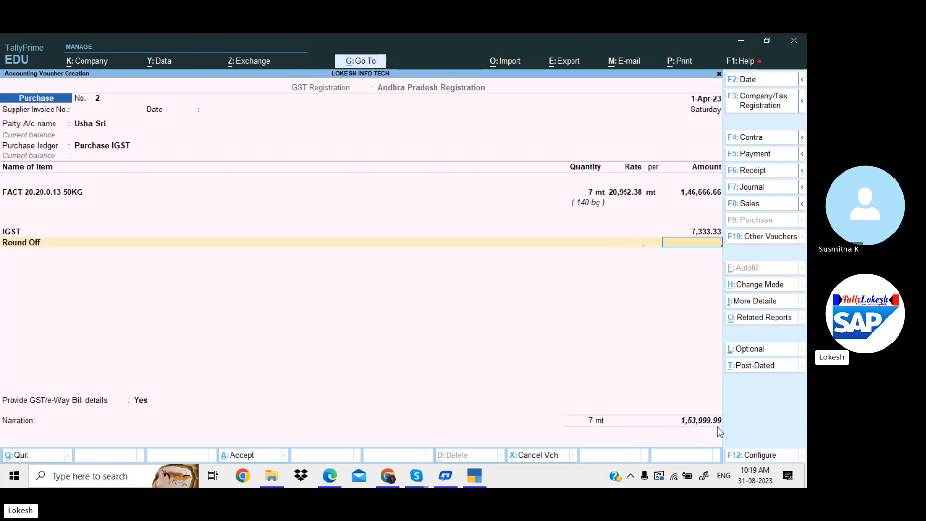
Enter 0.01 as the Round Off amount, set e-Way Bill details to No, and save the voucher
key("BackSpace")
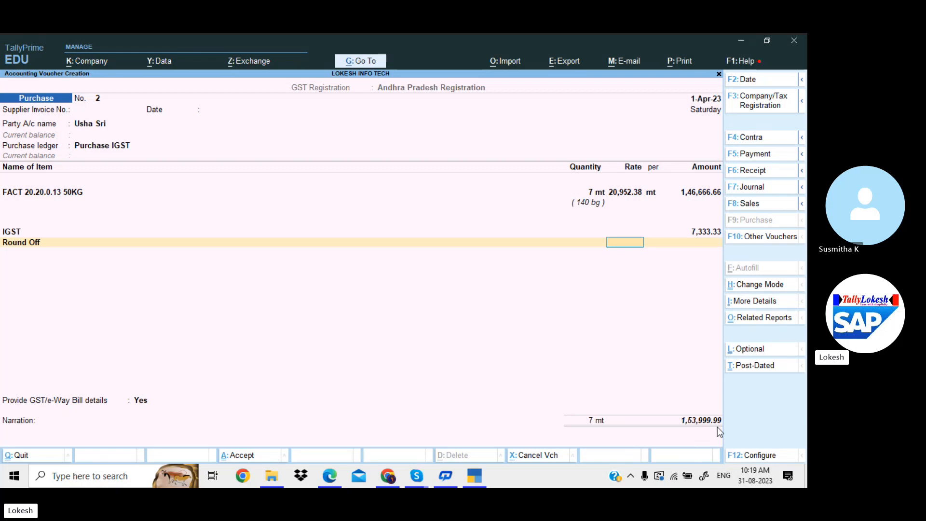
key("BackSpace")
key("BackSpace")
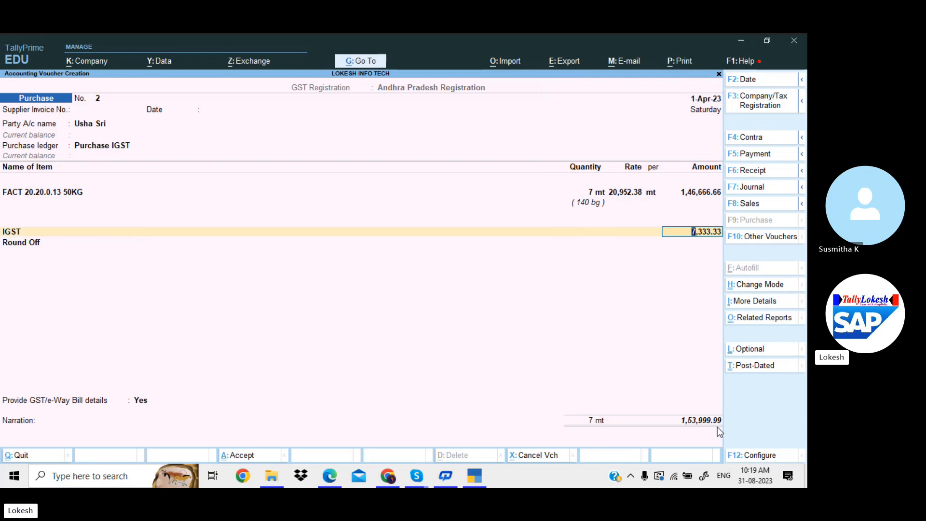
key("Return")
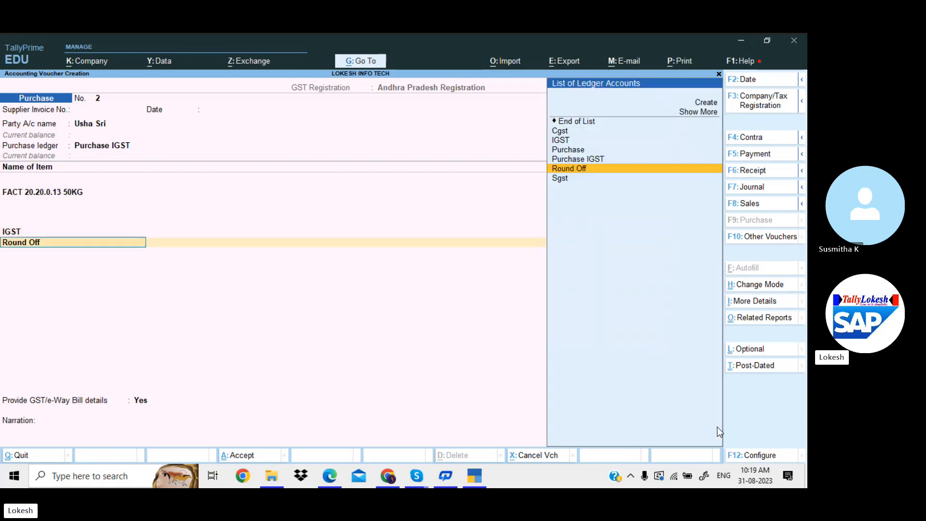
key("Return")
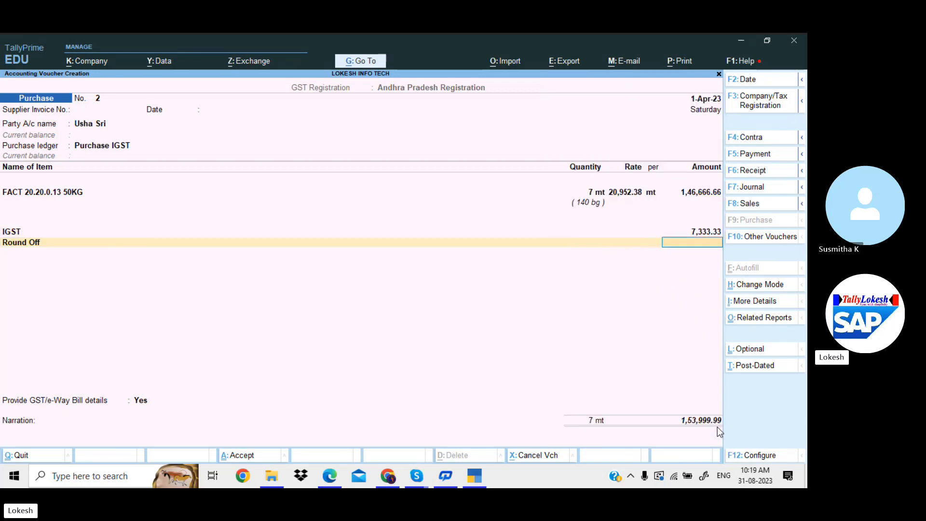
type("0.01")
key("Return")
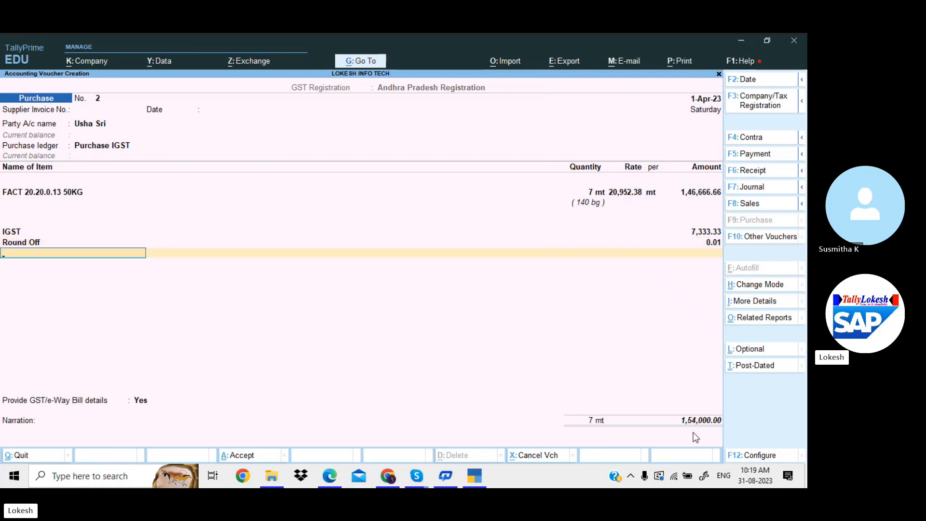
key("Return")
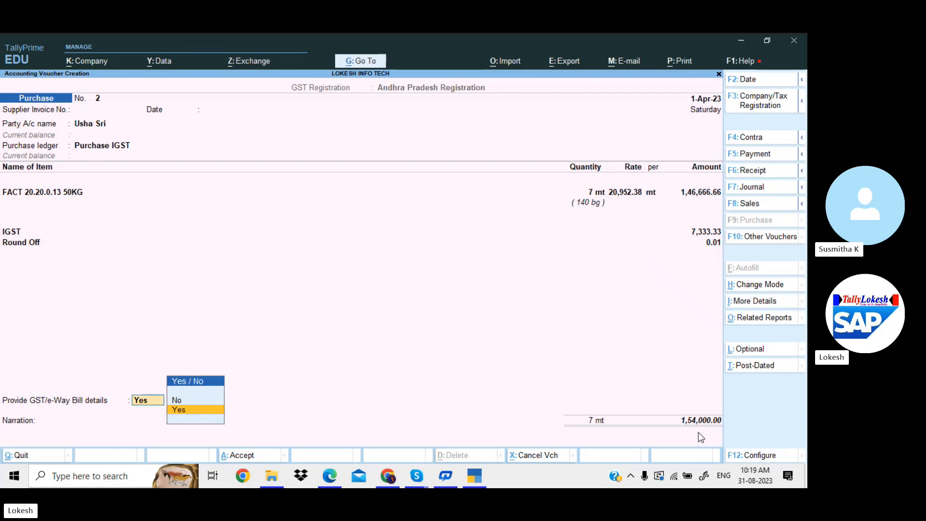
key("Up")
key("Return")
key("Return")
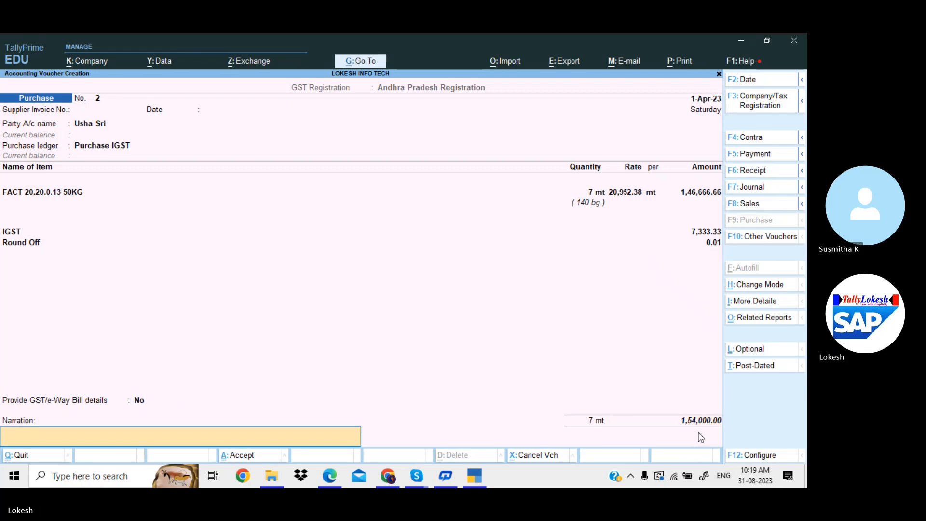
key("Return")
key("Return")
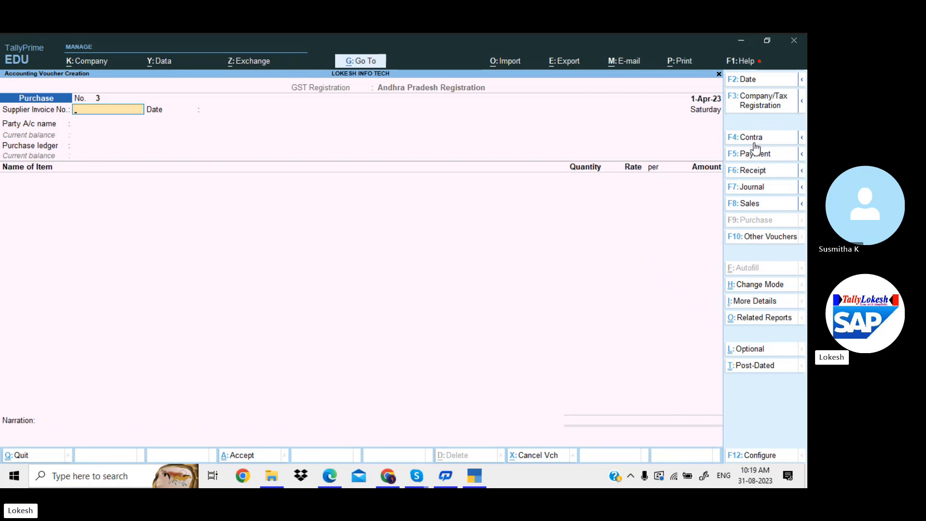
Enter Kalyan Traders (Regular) as party and FACT 20.20.0.13 50KG at 7 mt, 20,952.38 per mt
key("Return")
key("Return")
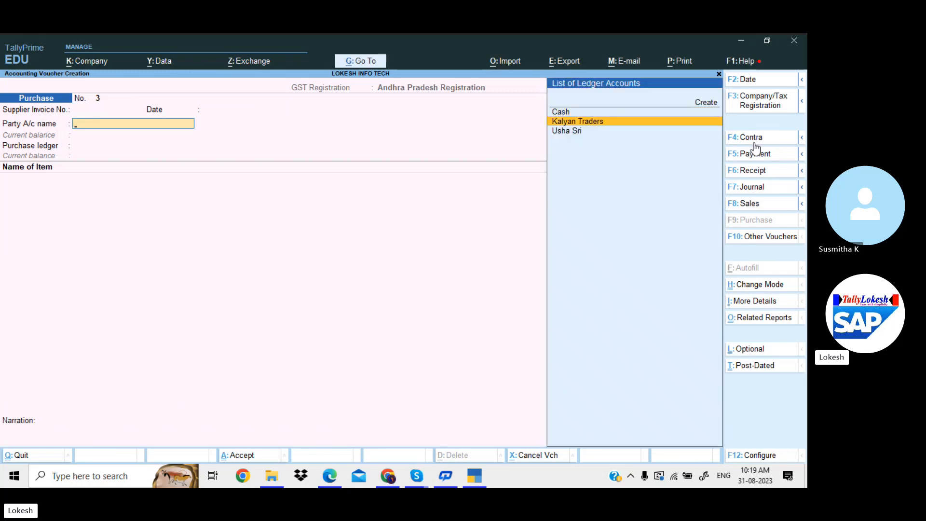
key("Return")
key("Return")
key("Return")
key("Return")
key("Return")
key("Return")
key("Return")
key("Return")
key("Return")
key("Return")
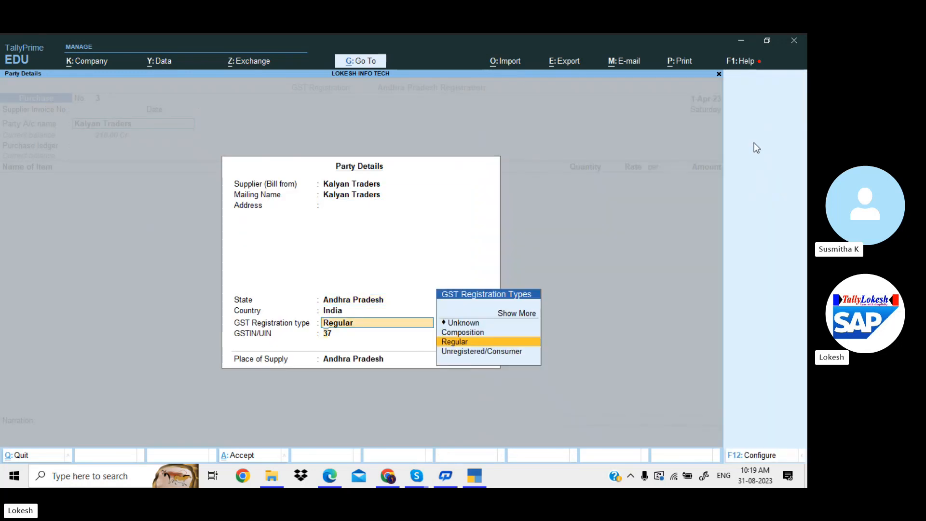
key("Return")
key("Return")
key("Return")
key("Return")
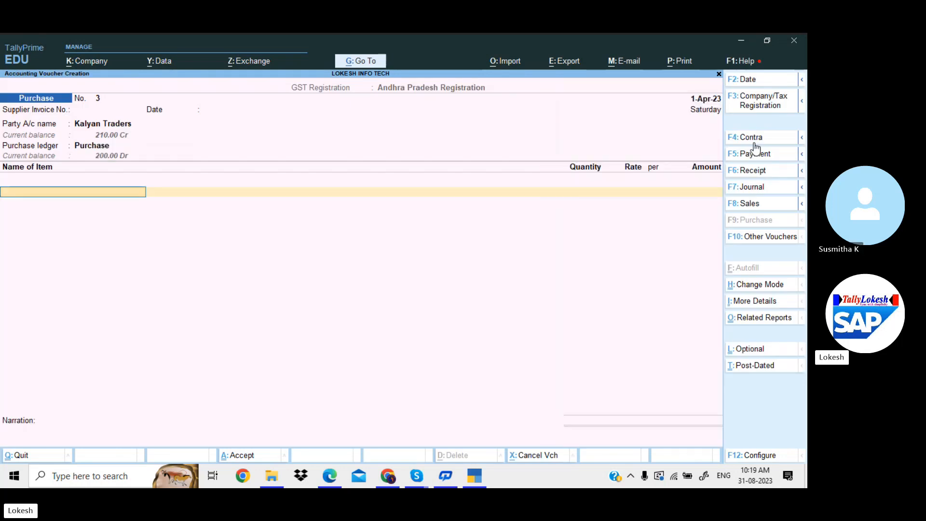
key("Return")
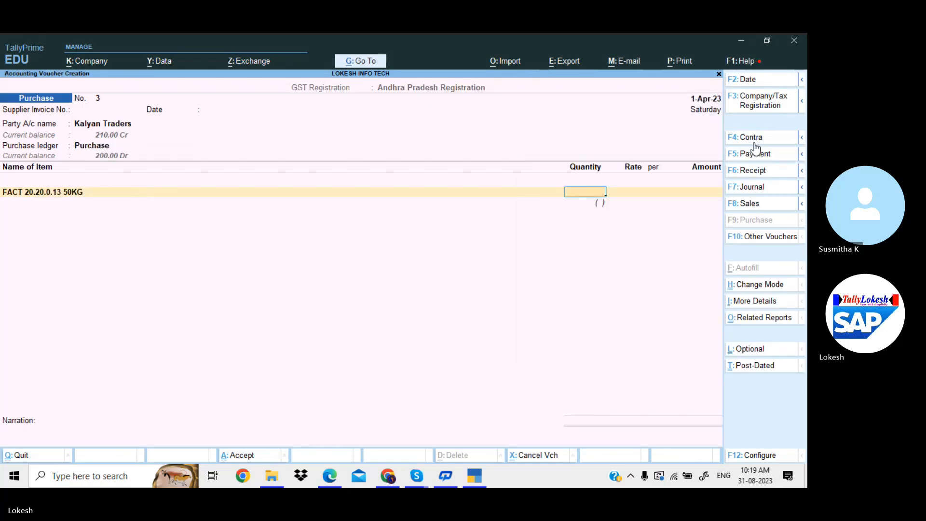
type("7")
key("Return")
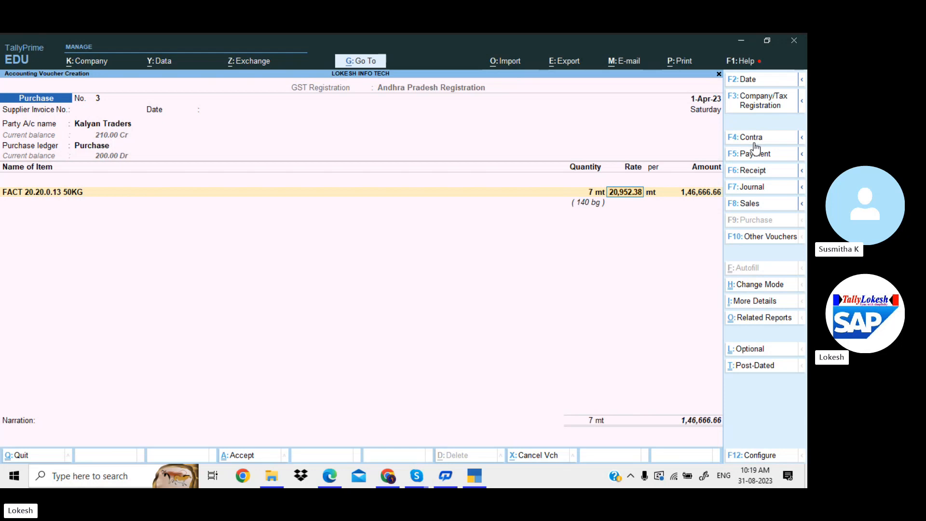
key("Return")
key("Return")
key("Return")
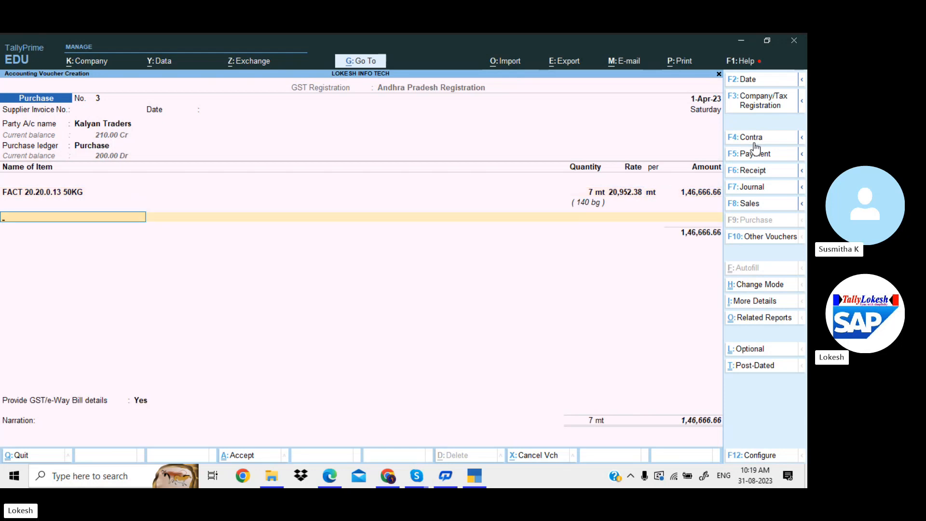
key("Return")
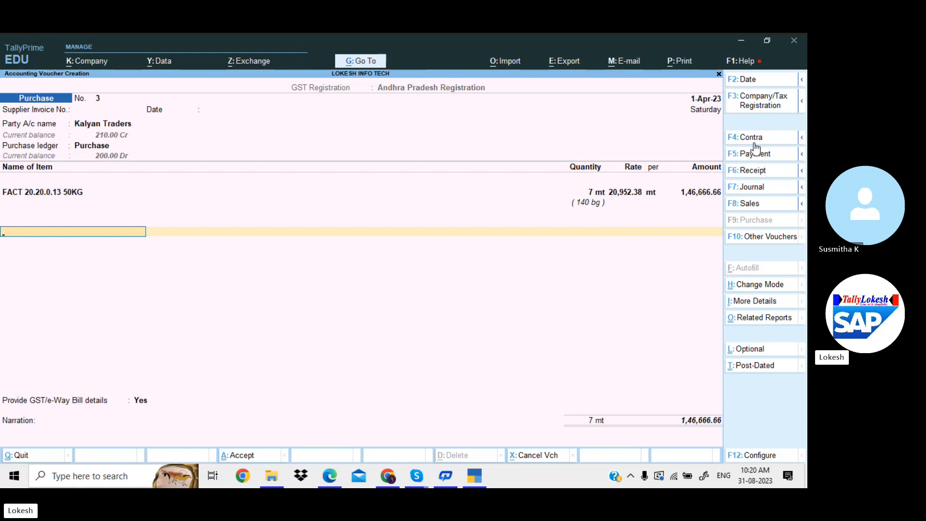
Add the Cgst ledger at 3,666.67 and the matching Sgst line
type("c")
key("Return")
key("Return")
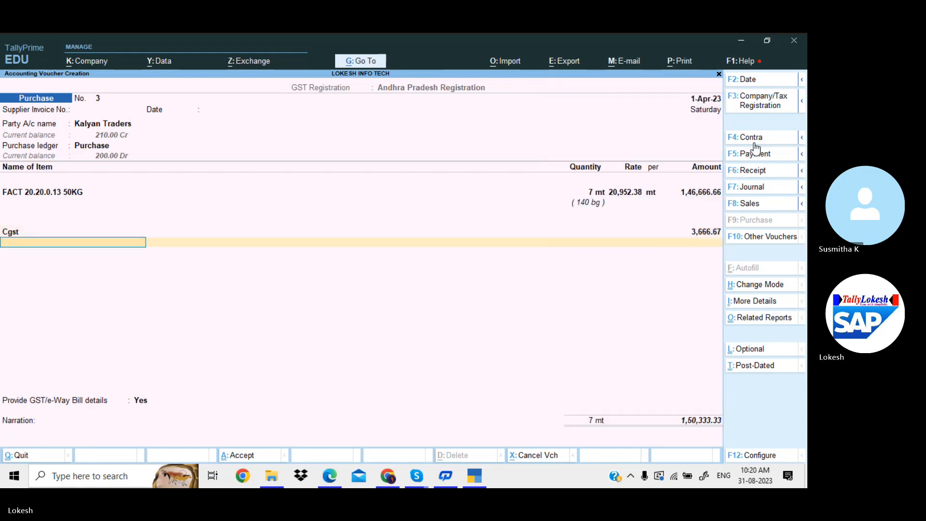
type("s")
key("Return")
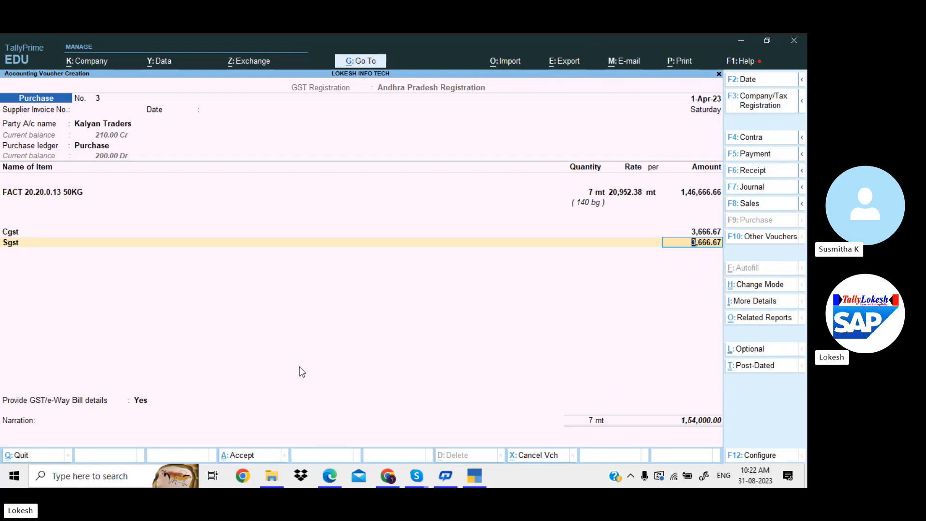
Review the tax lines and move past Sgst to the GST/e-Way Bill details question
key("BackSpace")
key("BackSpace")
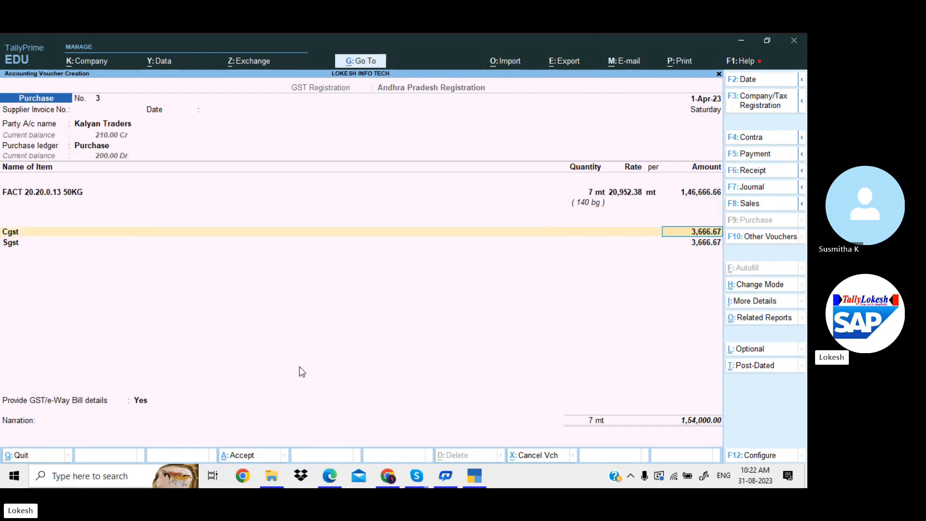
key("Return")
key("Return")
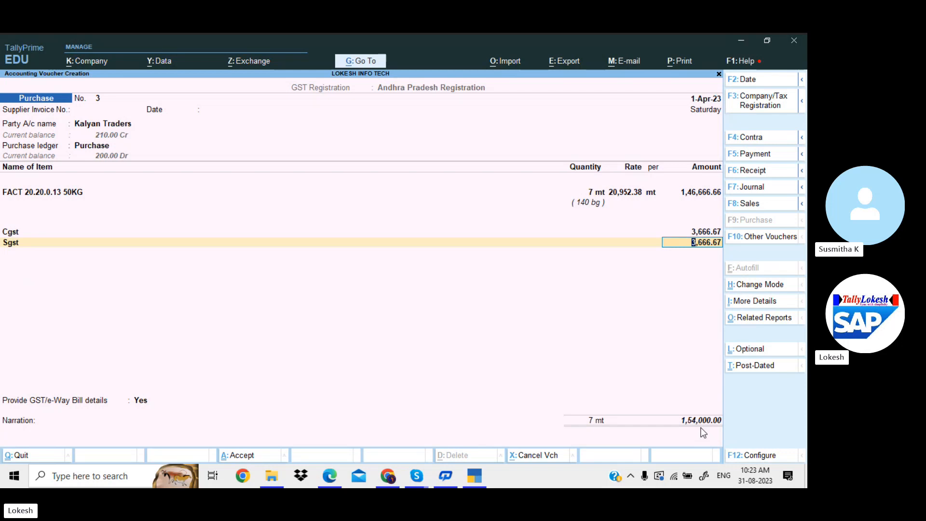
key("Return")
key("Return")
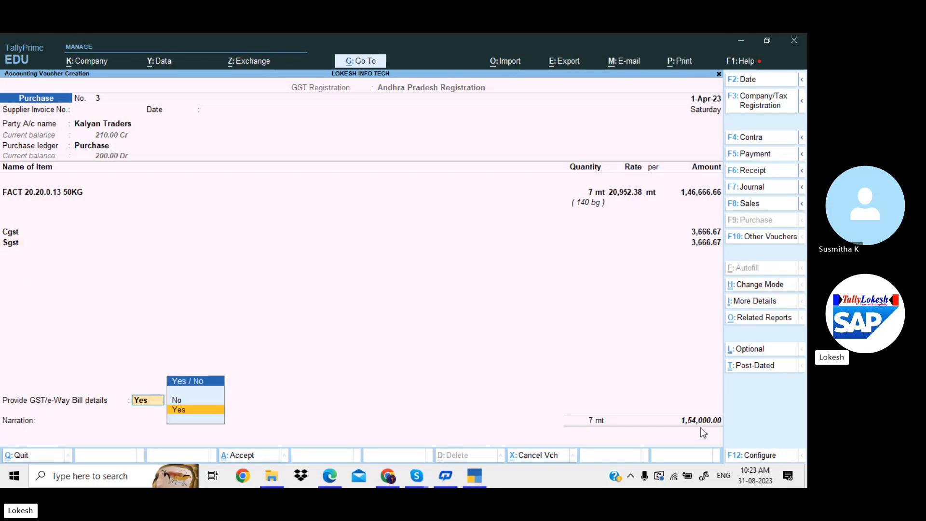
Set e-Way Bill details to No, then go back to the party name to reach receipt details
key("Up")
key("Return")
key("BackSpace")
key("BackSpace")
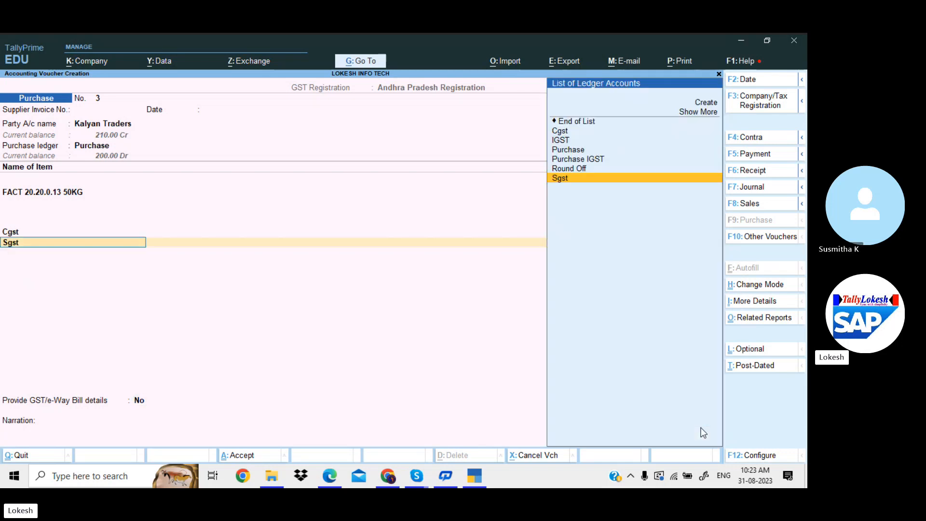
key("BackSpace")
key("BackSpace")
key("BackSpace")
key("BackSpace")
key("BackSpace")
key("BackSpace")
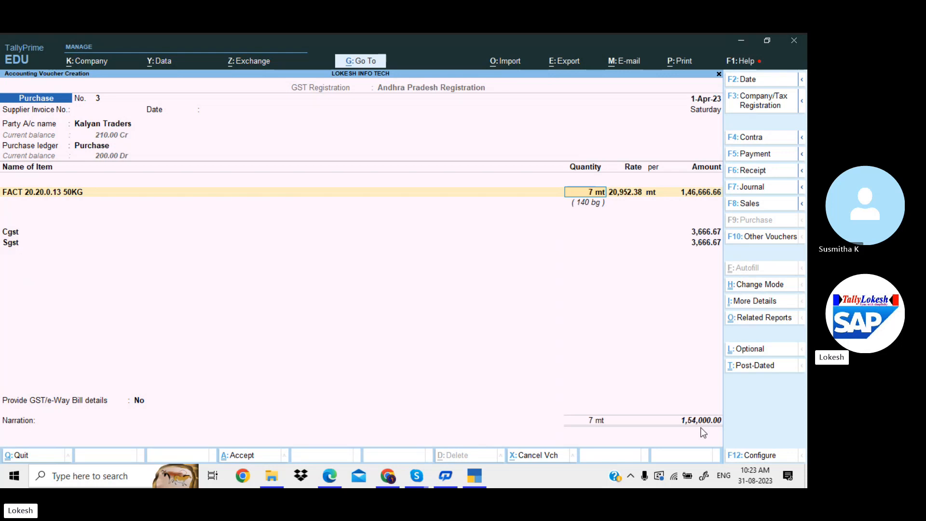
key("BackSpace")
key("BackSpace")
key("BackSpace")
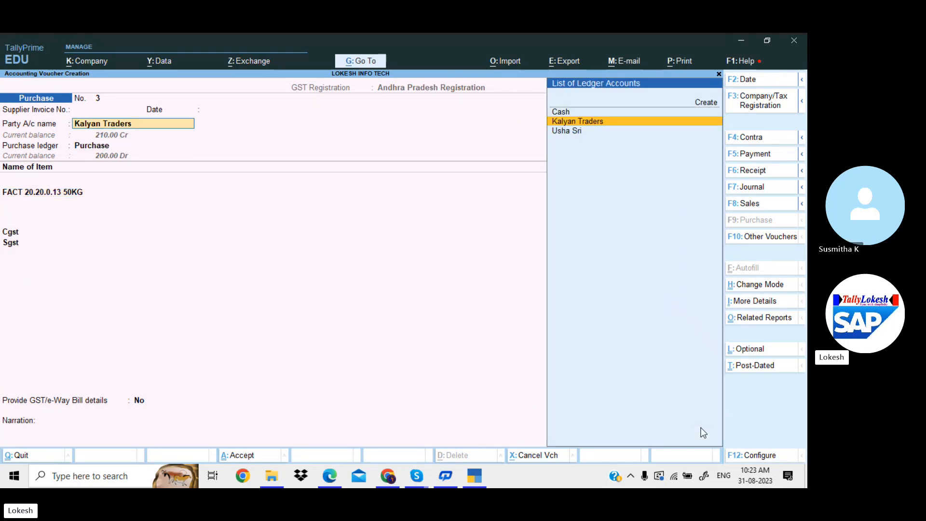
key("Return")
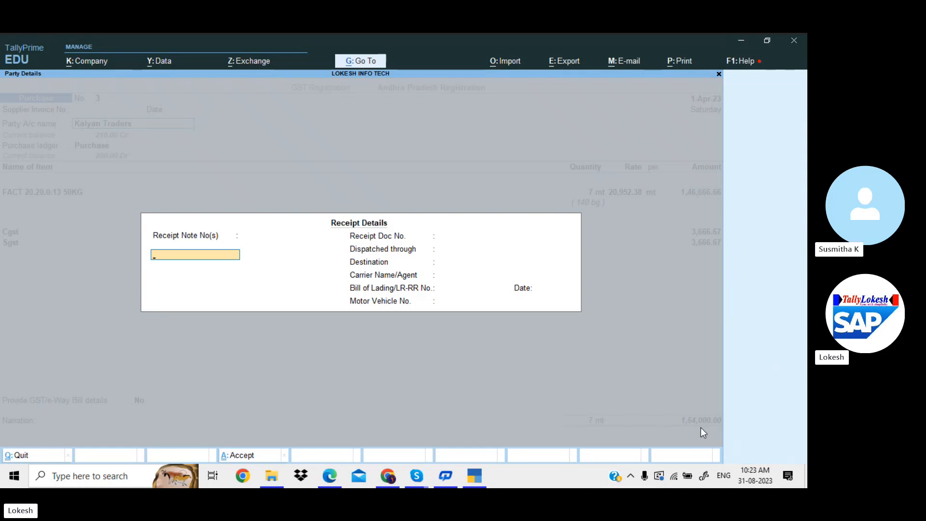
Record dispatch By Lorry with destination Telangana, leaving the other receipt and party fields blank
key("Return")
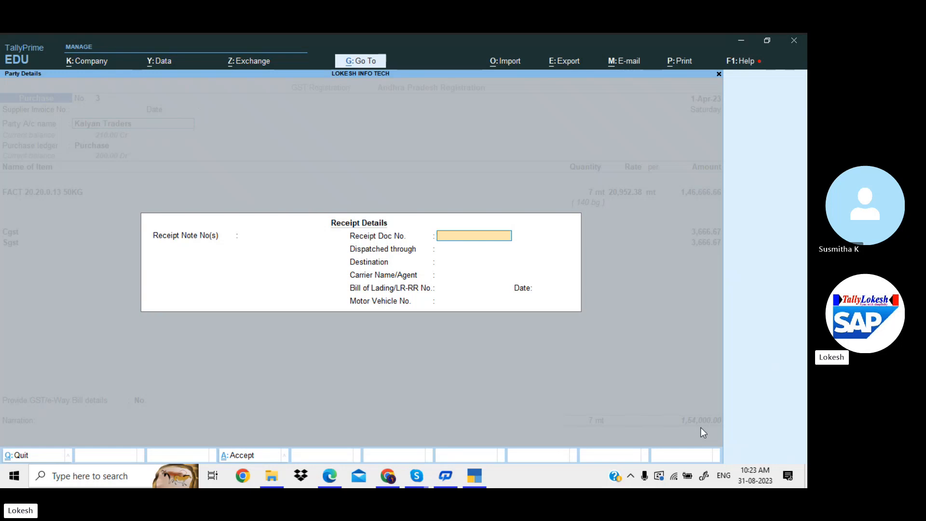
key("Return")
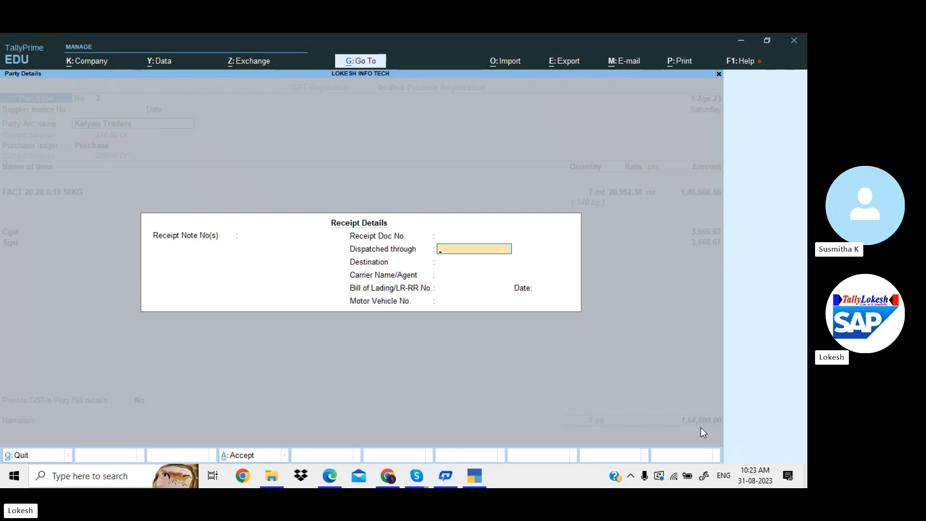
type("By Lo")
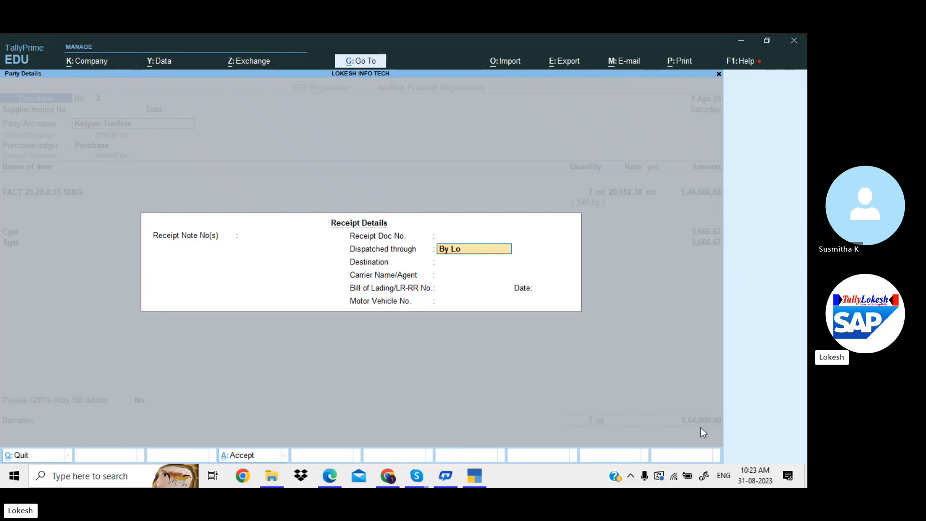
type("rry")
key("Return")
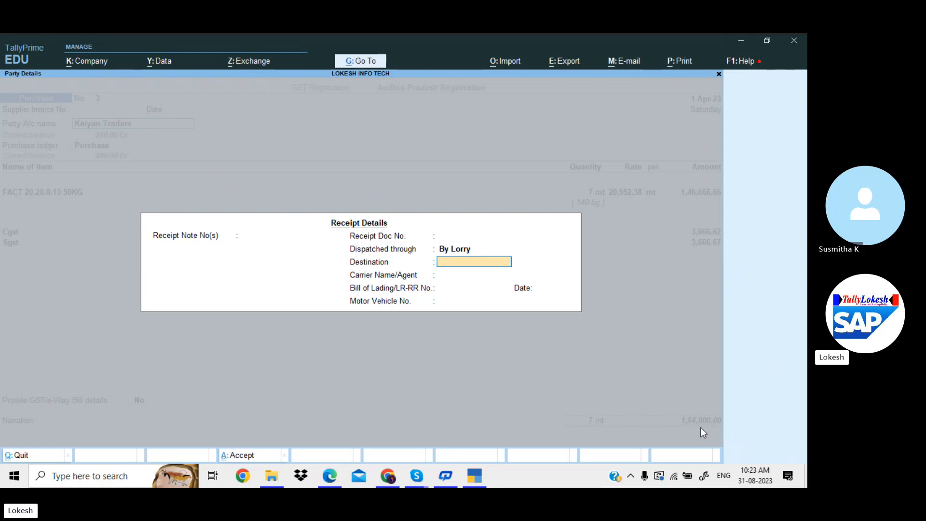
type("Telen")
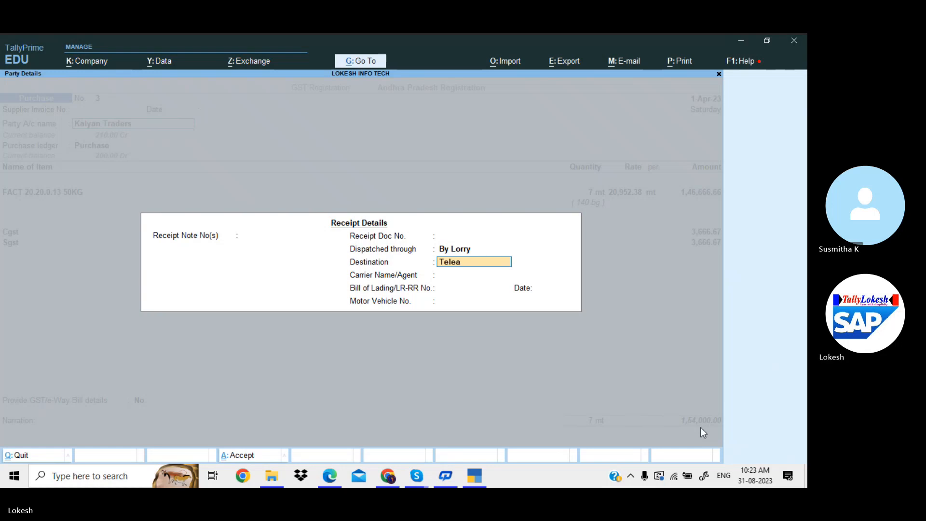
key("BackSpace")
type("ngana")
key("Return")
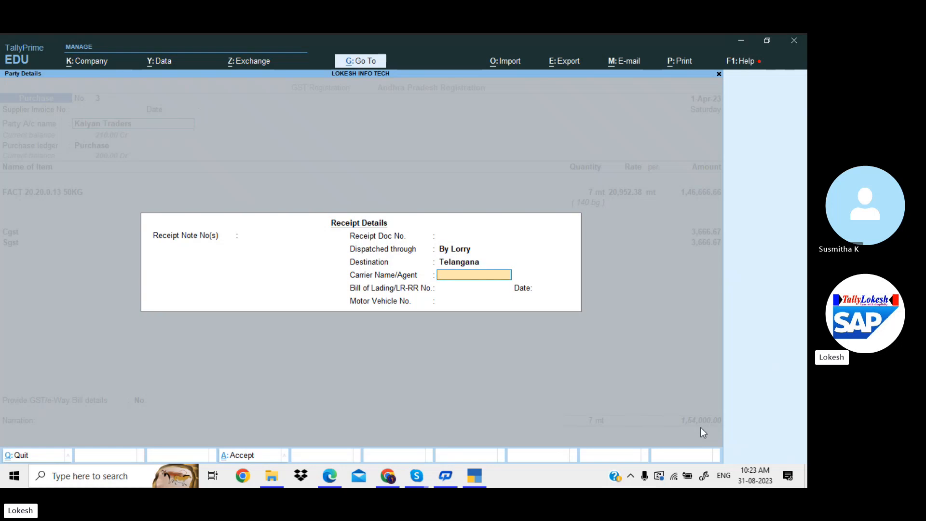
key("Return")
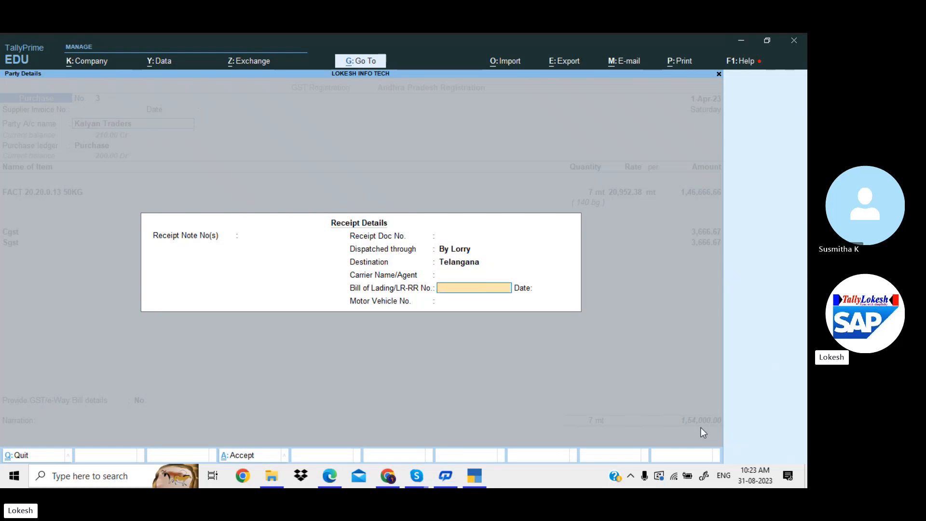
key("Return")
key("Return")
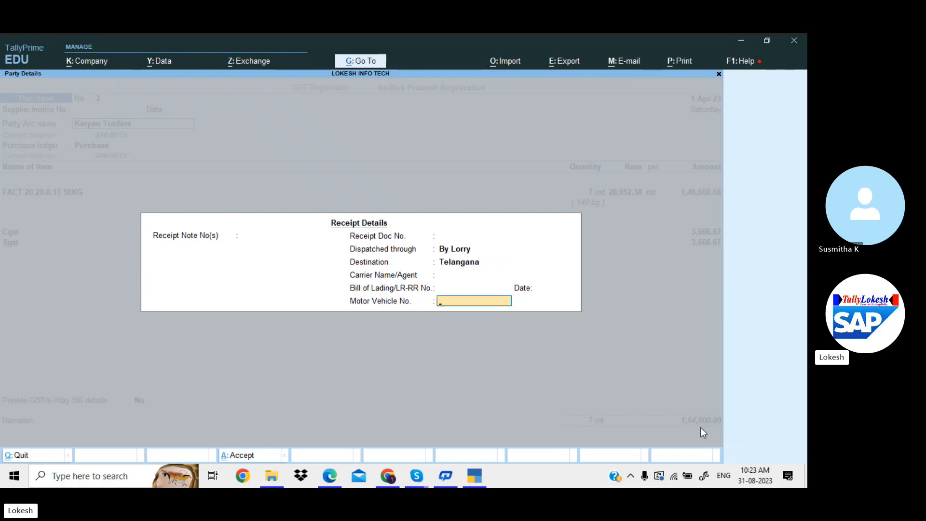
key("Return")
key("Return")
key("Return")
type("37")
key("Return")
key("Return")
key("Return")
key("Return")
key("Return")
key("Return")
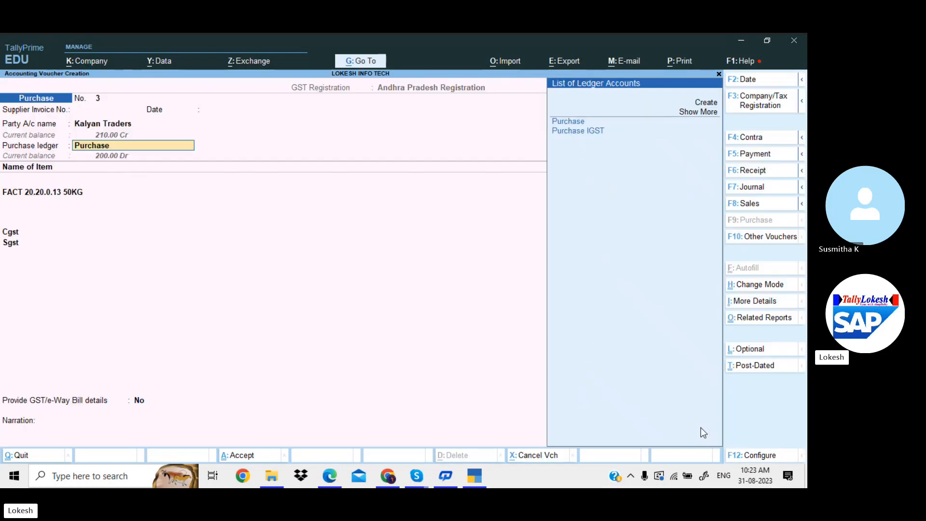
Save purchase voucher 3 with GST/e-Way Bill details left at No
key("Return")
key("Return")
key("Return")
key("Return")
key("Return")
key("Return")
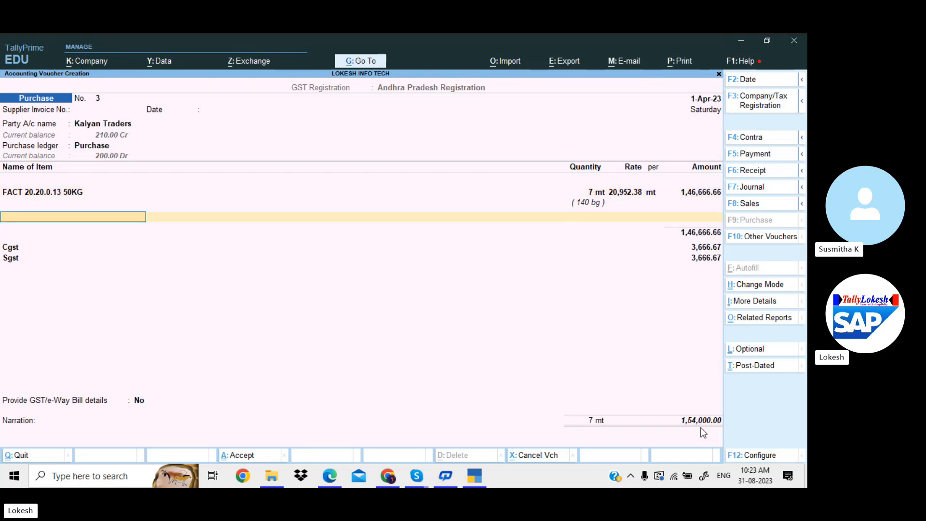
key("Return")
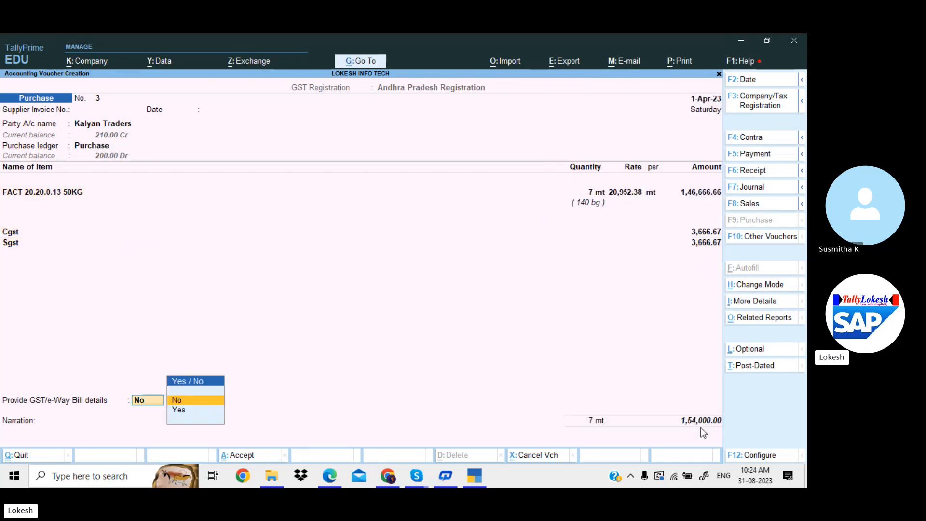
key("Return")
key("Return")
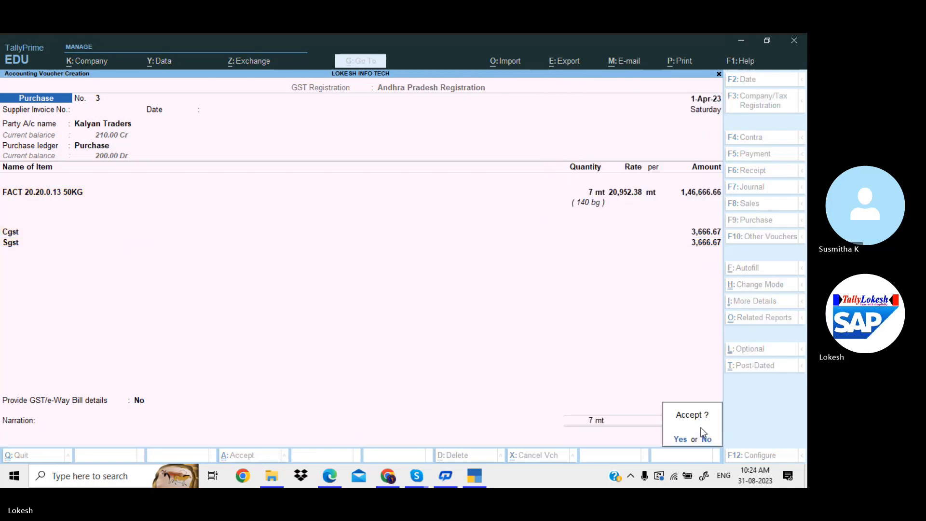
key("Return")
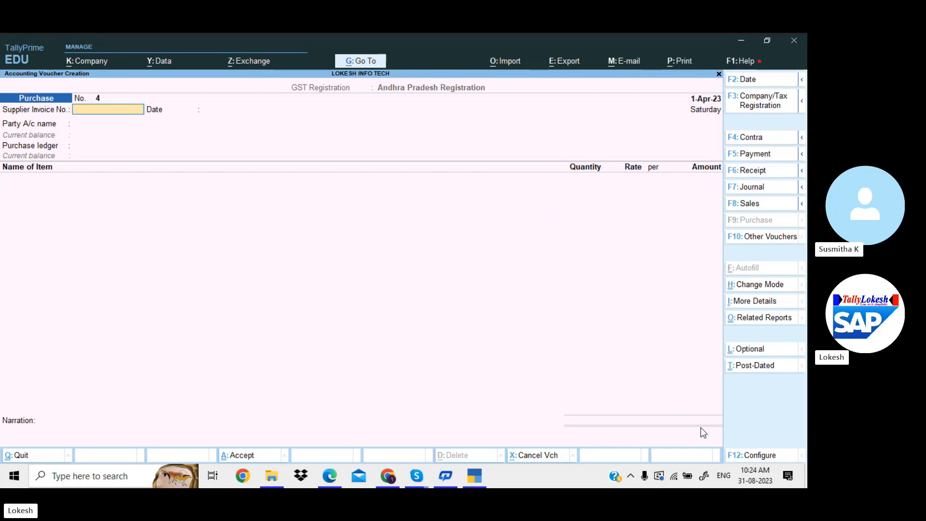
Begin changing voucher 4's date but cancel, keeping 1-Apr-23
left_click(765, 85)
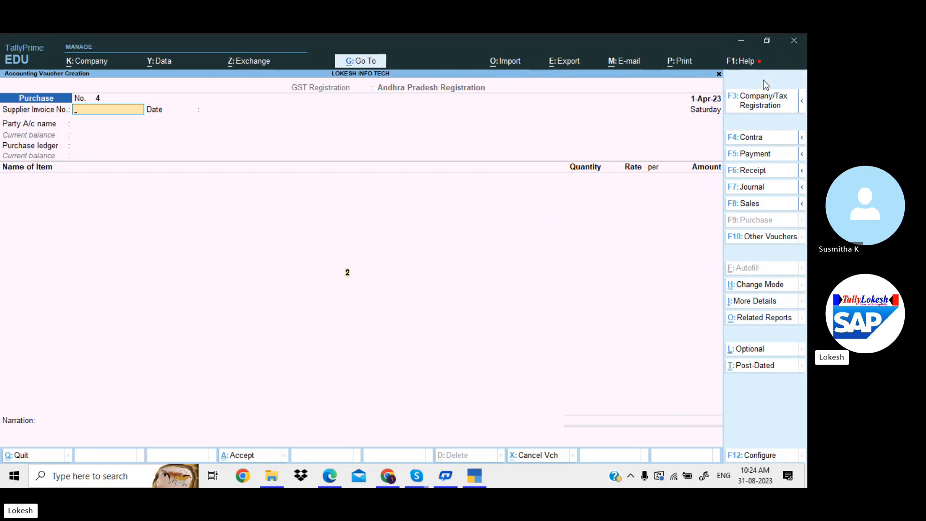
type("13-")
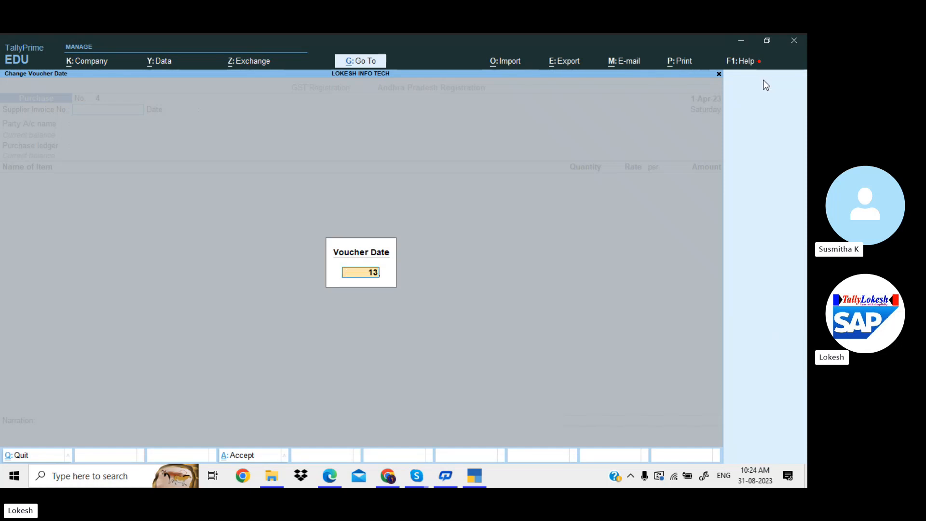
key("BackSpace")
key("BackSpace")
key("BackSpace")
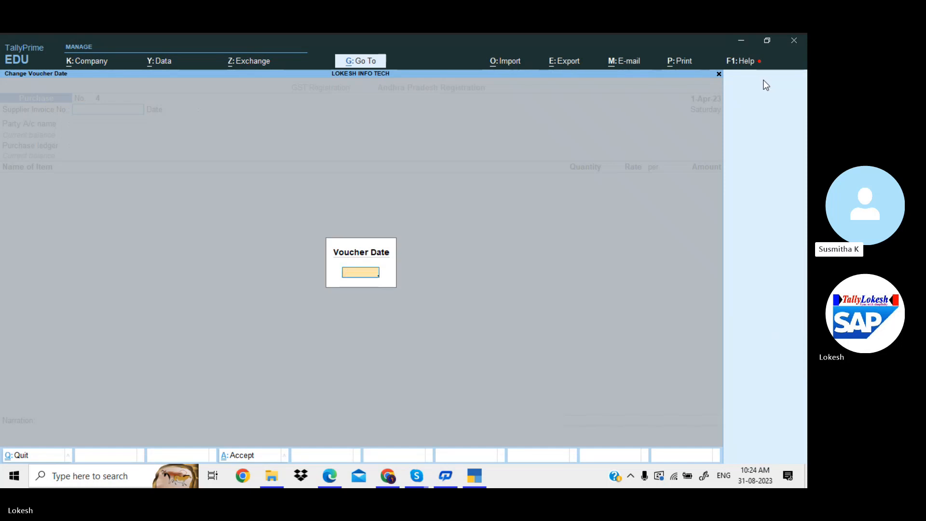
key("Escape")
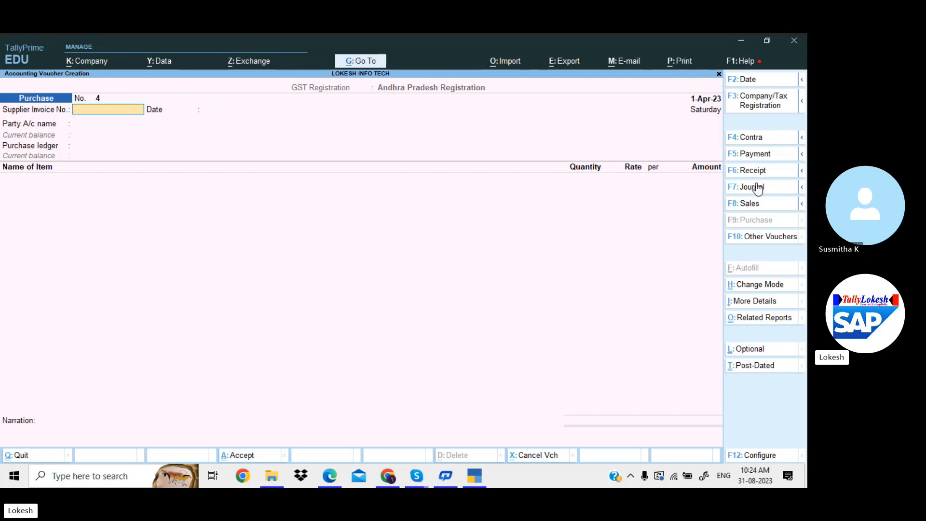
Start a payment voucher and create a Transport Charges ledger under Direct Expenses
left_click(762, 159)
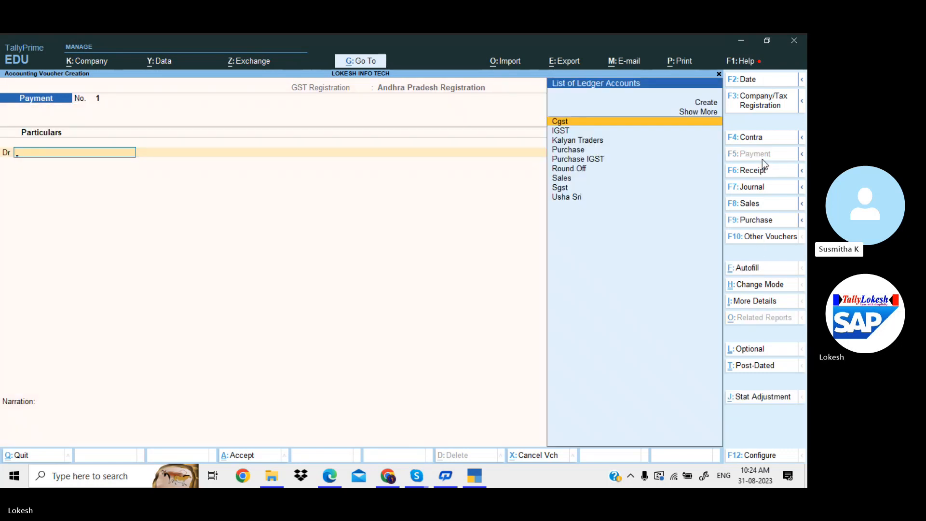
type("Tr")
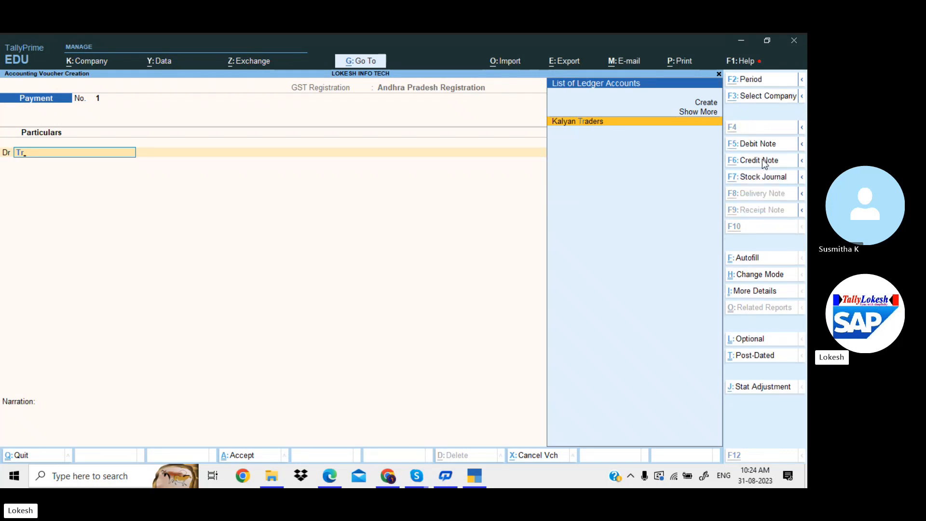
key("alt+c")
type("ans")
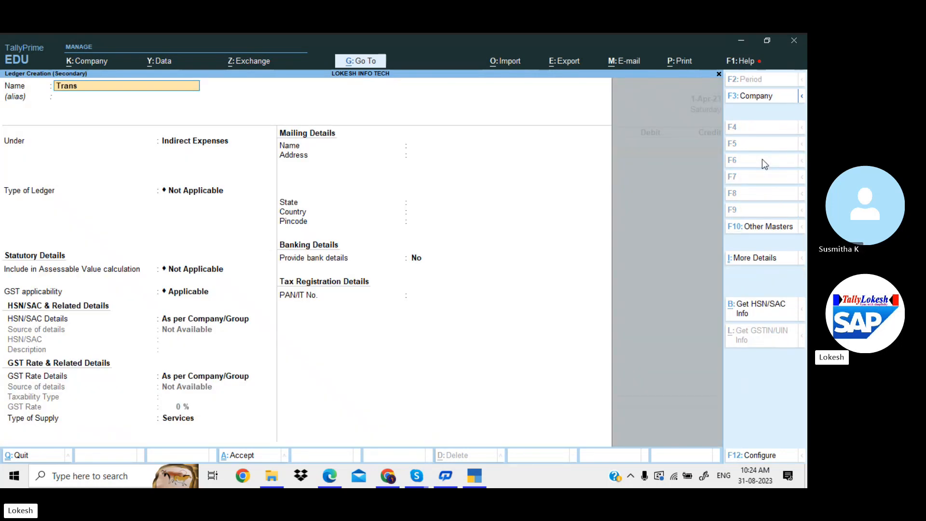
type("port Charges")
key("Return")
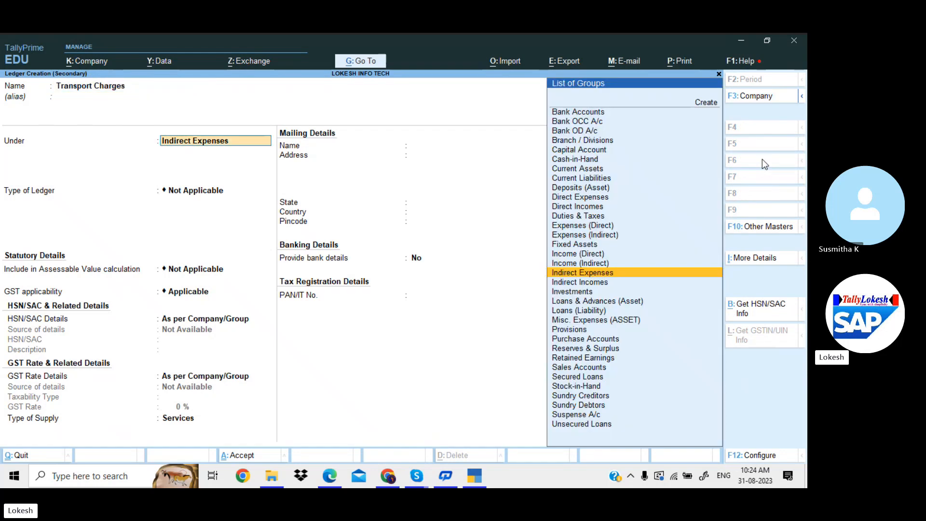
type("di")
key("Down")
key("Return")
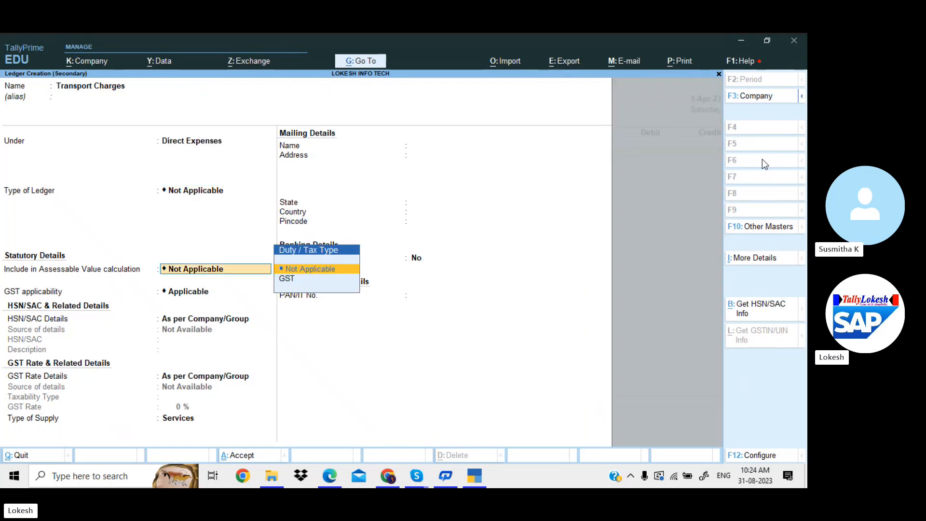
key("Return")
key("Return")
key("Return")
key("Return")
key("Return")
key("Return")
key("Return")
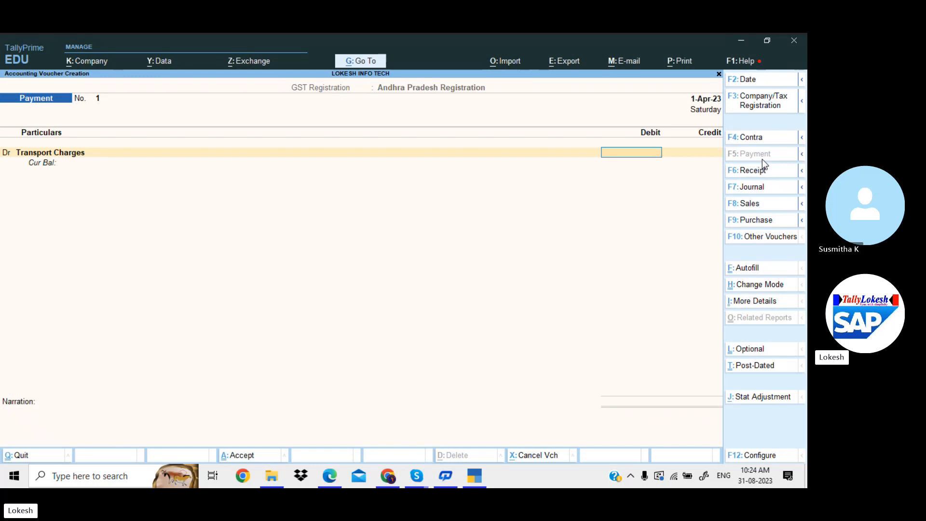
Debit 14,400 to Transport Charges, credit Cash, and save the voucher past the negative-cash warning
type("14400")
key("Return")
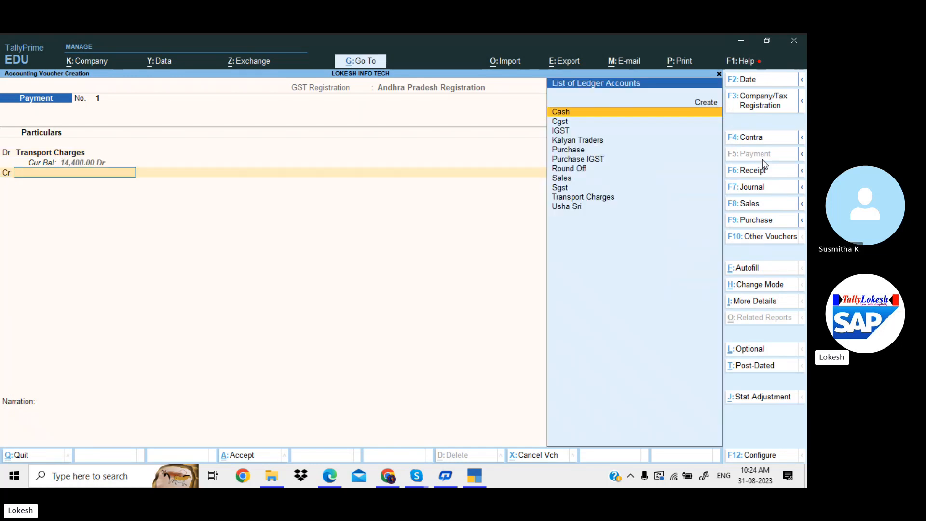
key("Down")
key("Down")
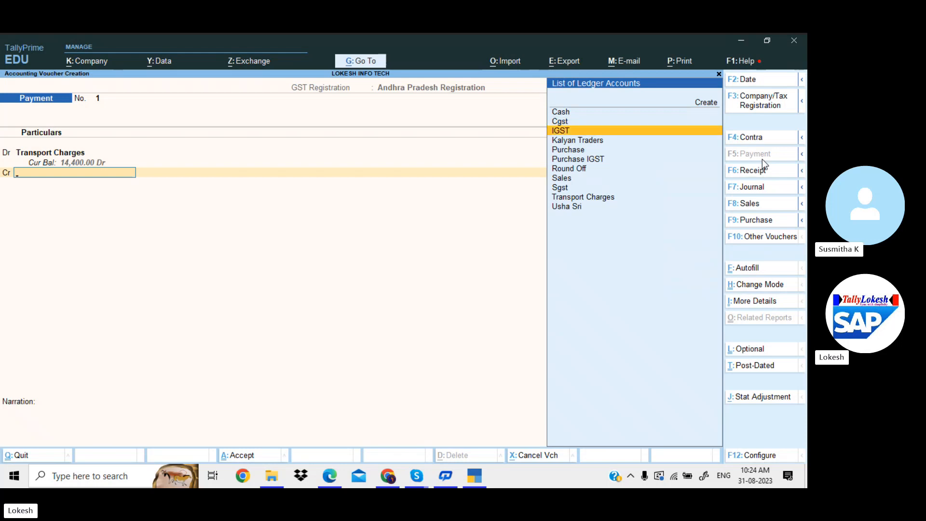
key("Up")
key("Up")
key("Return")
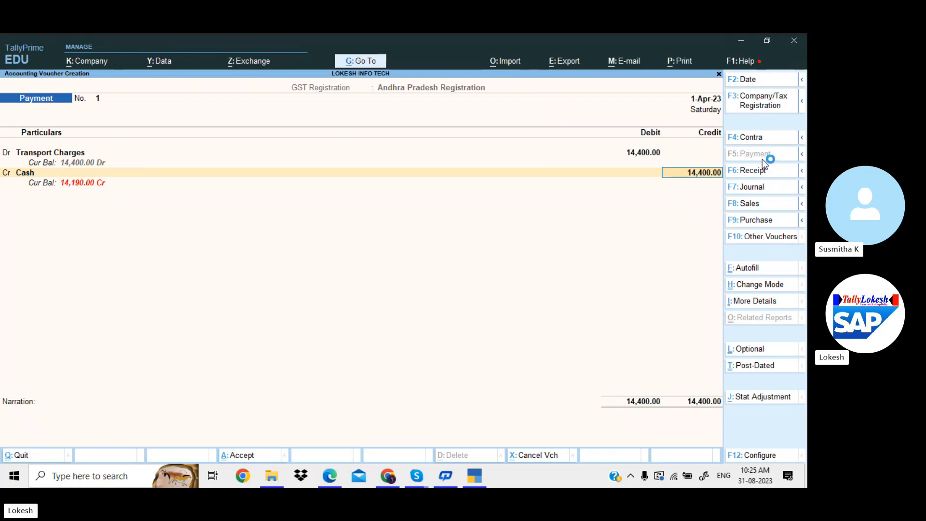
key("Return")
key("Return")
key("Return")
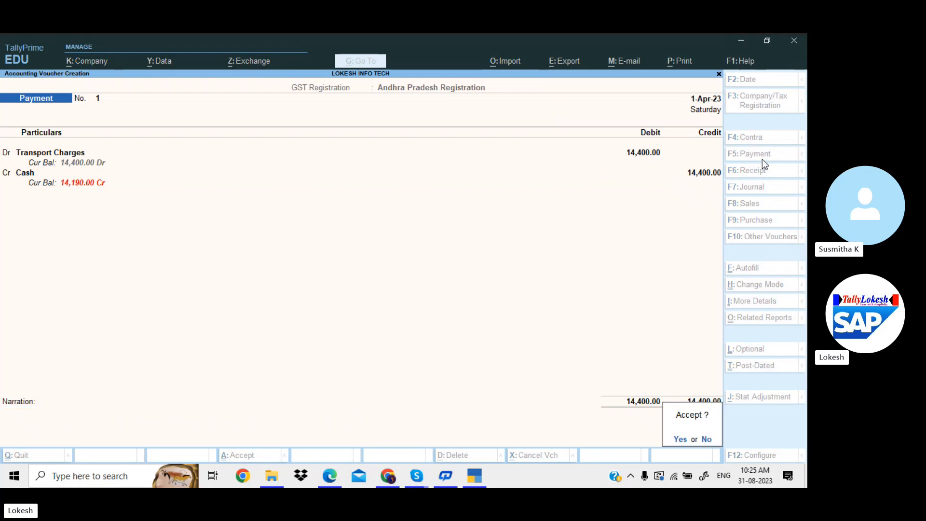
key("Return")
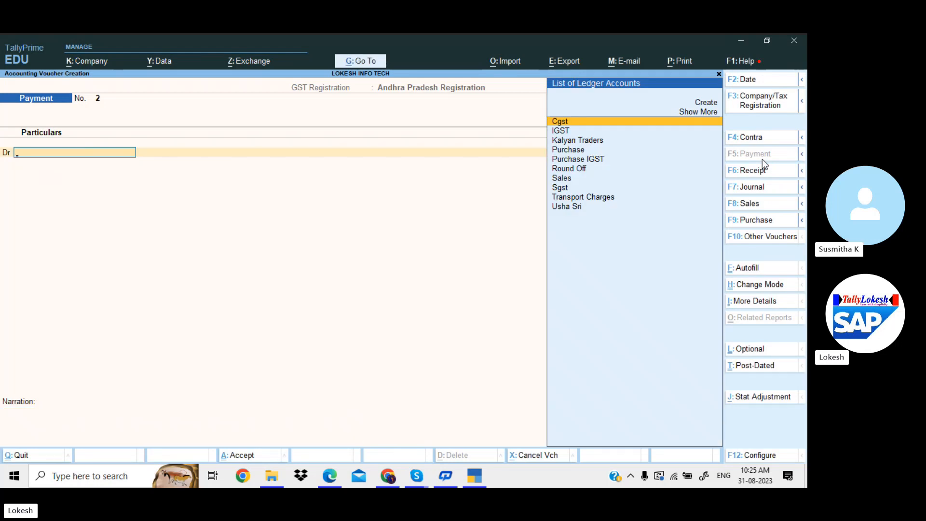
key("Escape")
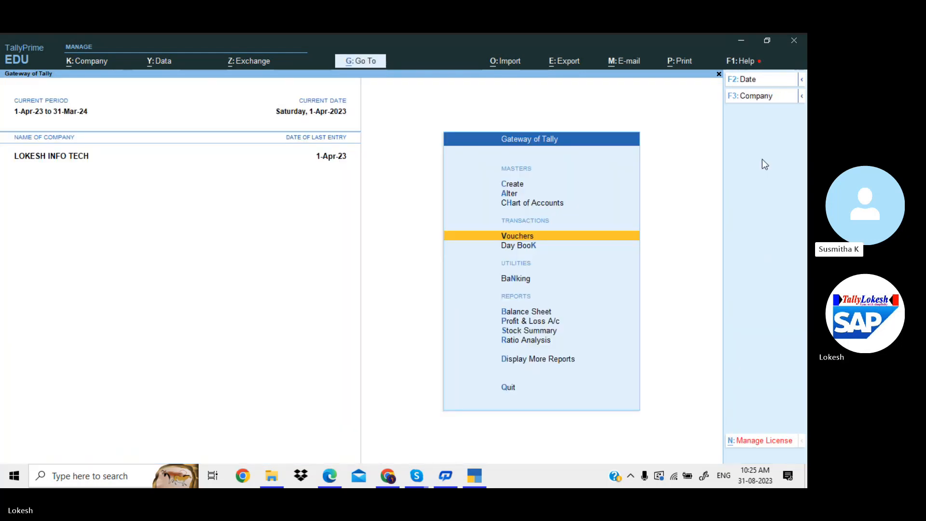
Open the Stock Summary report from the Gateway of Tally
key("Up")
key("Up")
key("Up")
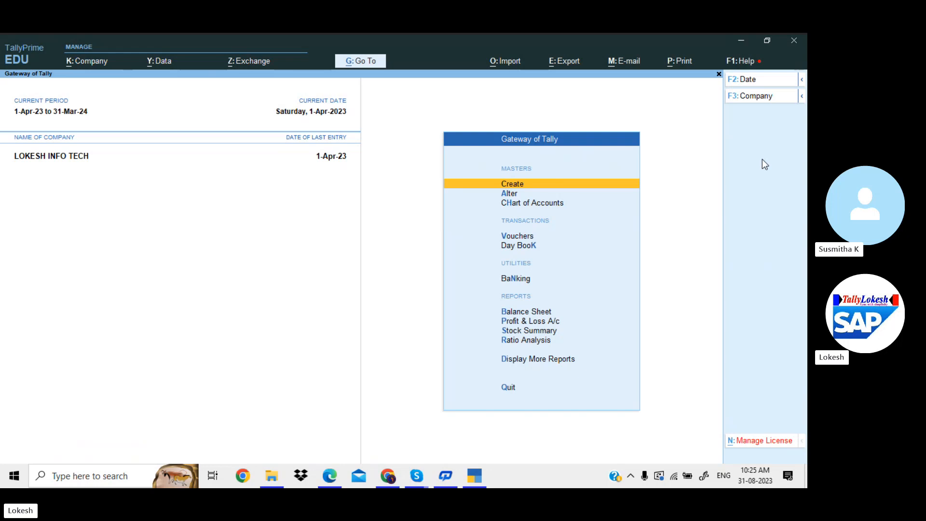
key("Down")
key("Down")
key("Down")
key("Down")
key("Down")
key("Down")
key("Down")
key("Down")
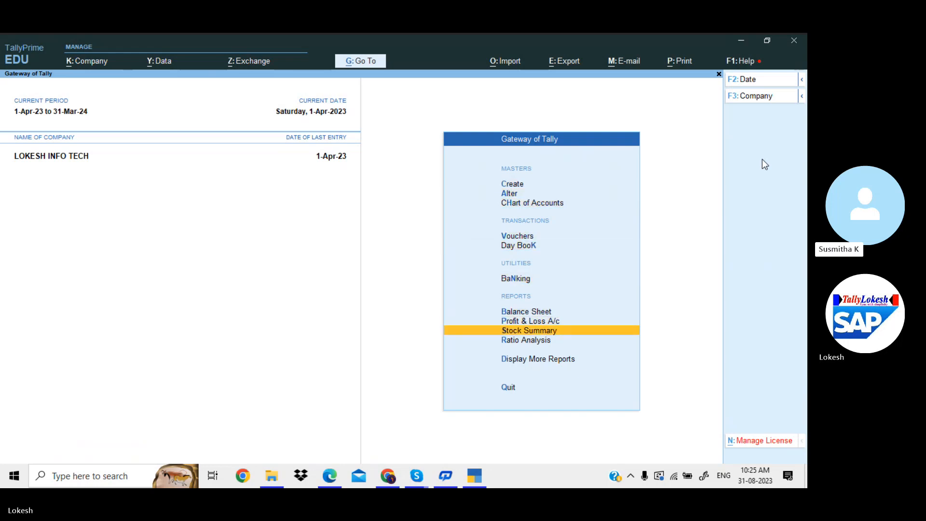
key("Return")
key("alt+F5")
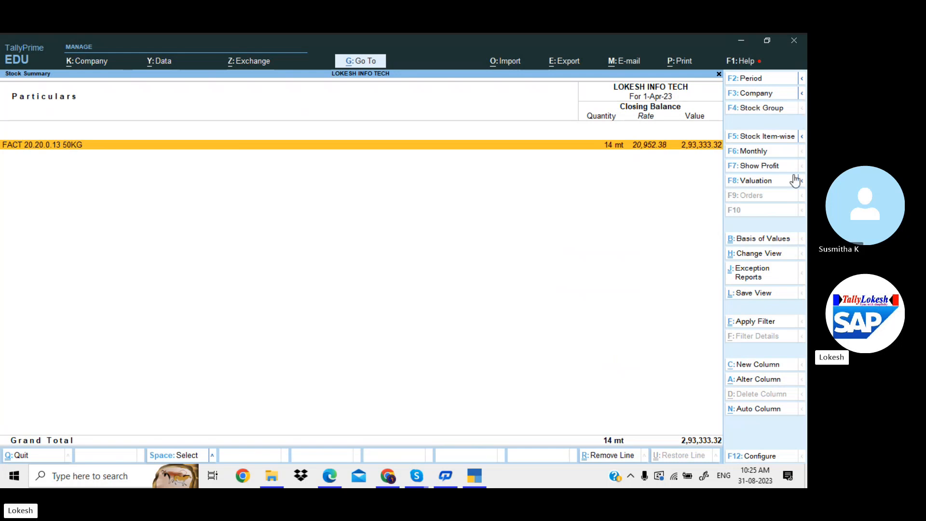
Set Show Goods Inwards and Show Goods Outwards to Yes in the report configuration
left_click(770, 456)
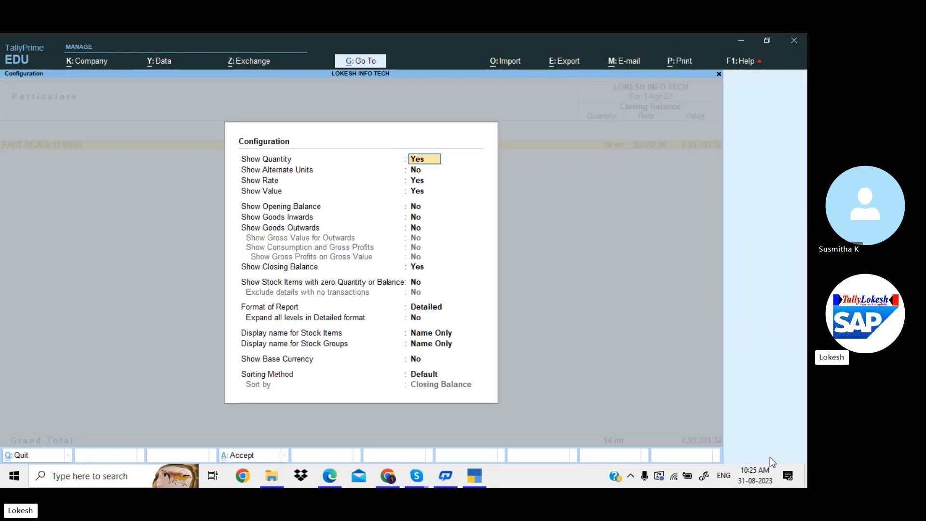
key("Down")
key("Down")
key("Down")
key("Down")
key("Down")
key("y")
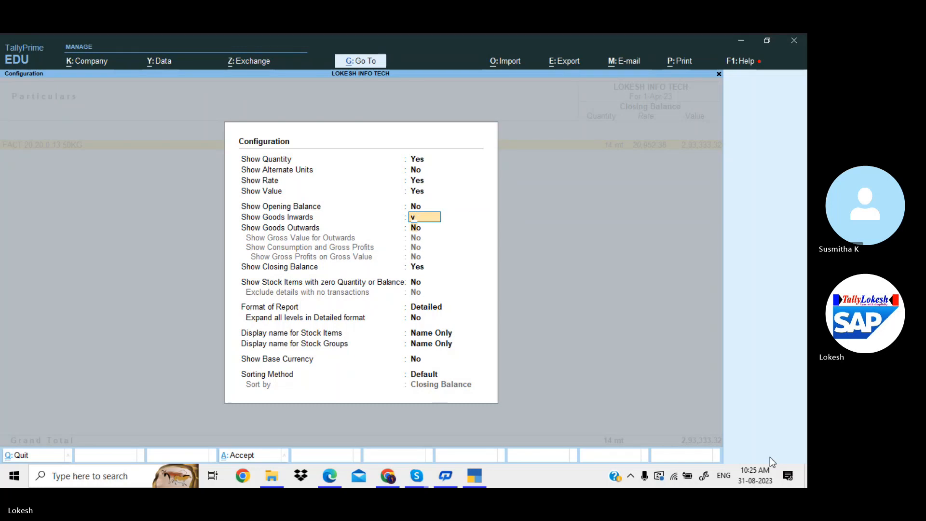
key("y")
key("Down")
key("Down")
key("Down")
key("Down")
key("Down")
key("Down")
key("Down")
key("Down")
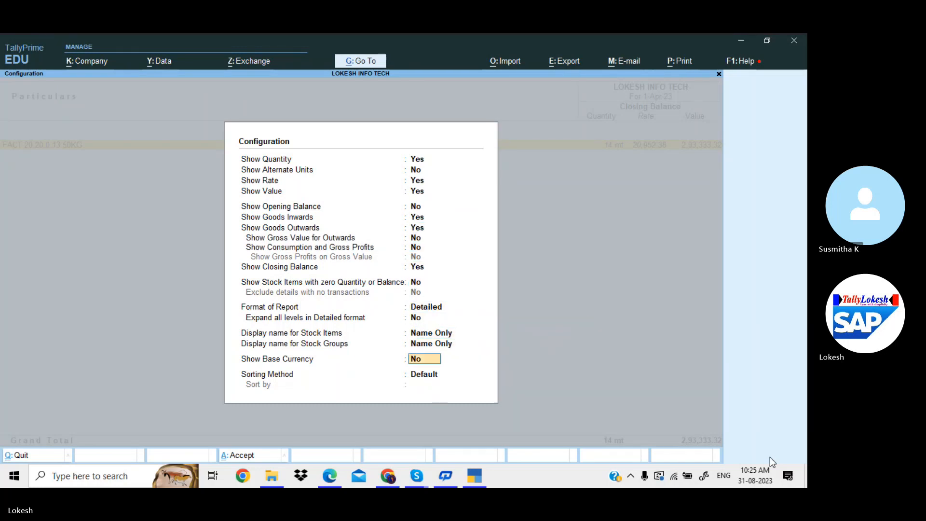
key("Down")
key("Return")
key("alt+F5")
key("alt+F5")
key("alt+F5")
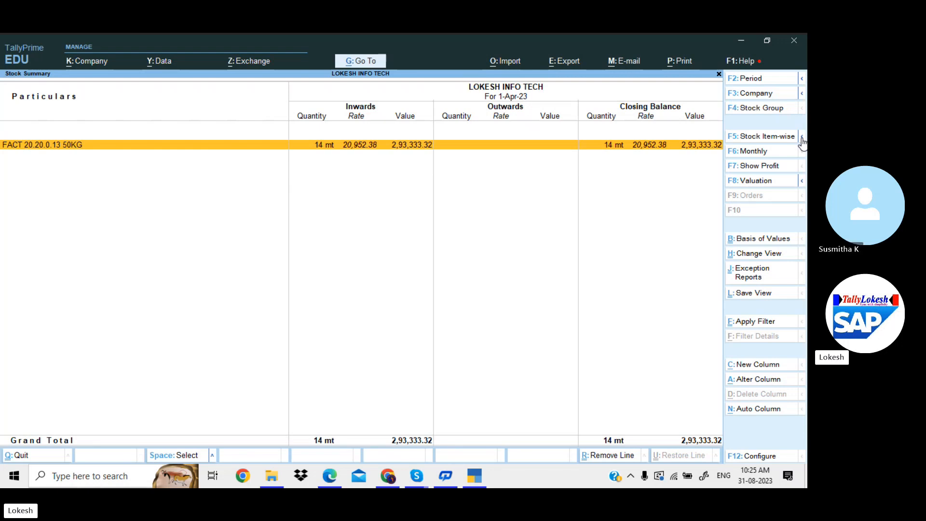
Drill into FACT 20.20.0.13 50KG's April purchase voucher, then return to Stock Summary
key("Return")
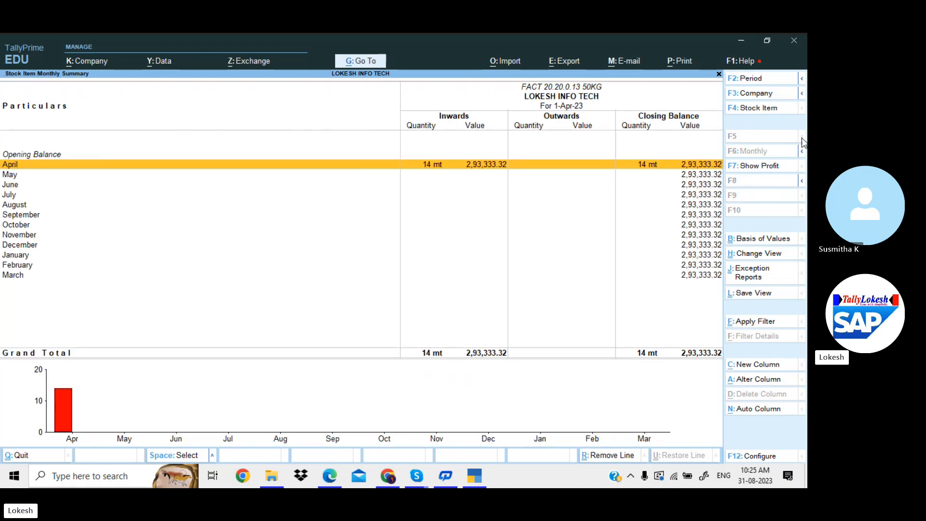
key("Return")
key("Return")
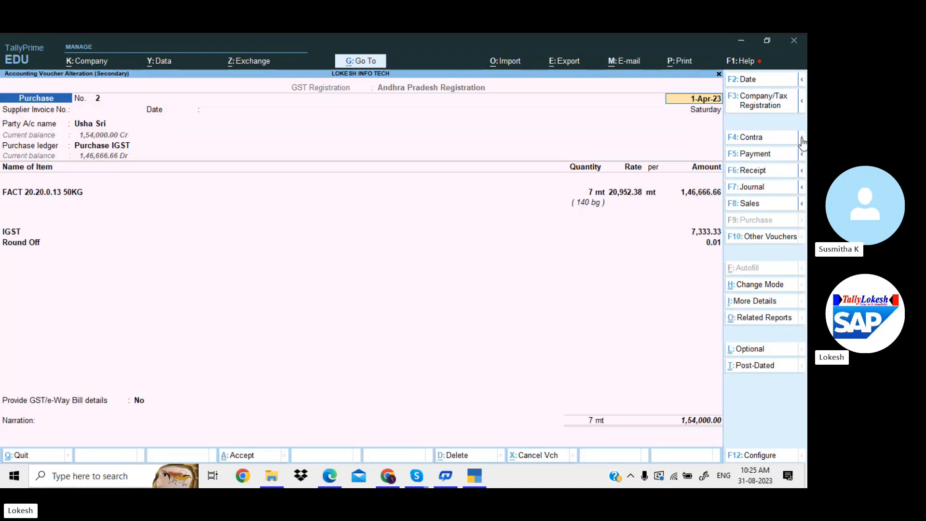
key("Escape")
key("Escape")
key("Escape")
key("Escape")
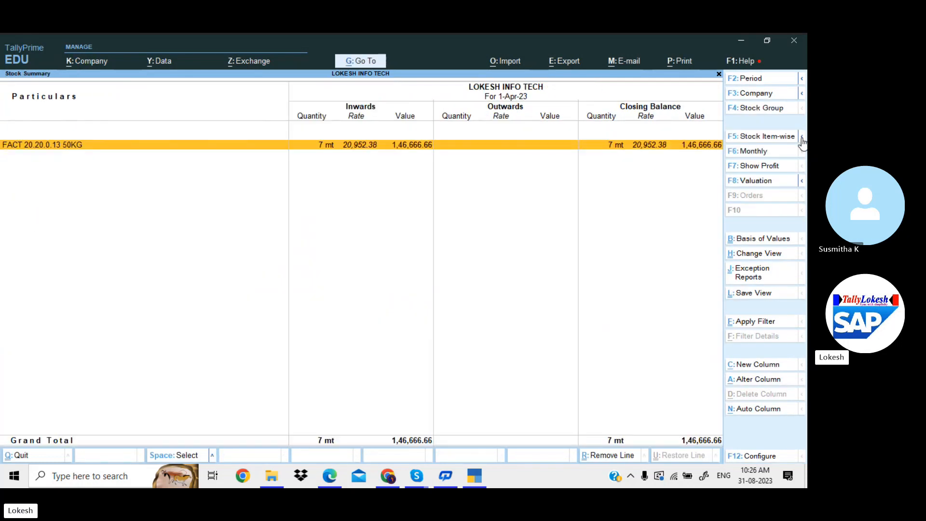
Toggle the Stock Summary between Stock Item-wise and Group-wise grouping, then switch back
left_click(802, 139)
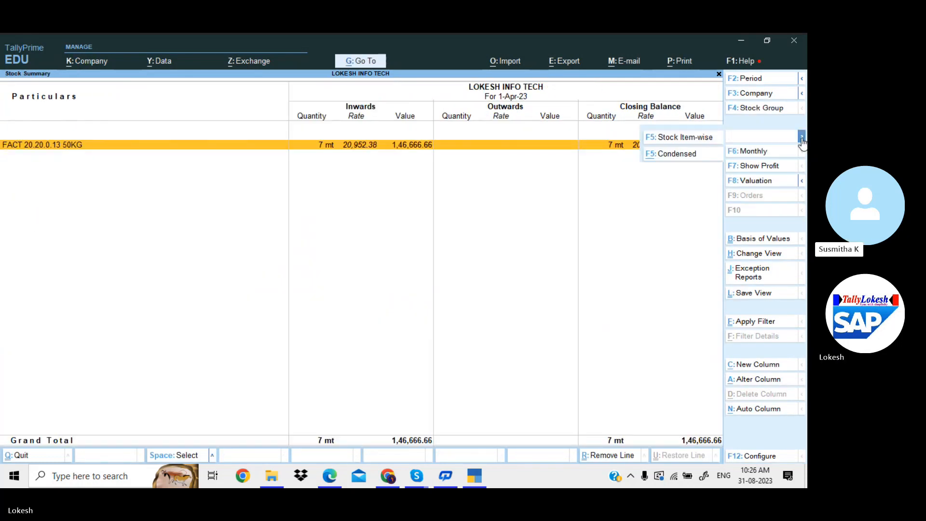
left_click(692, 138)
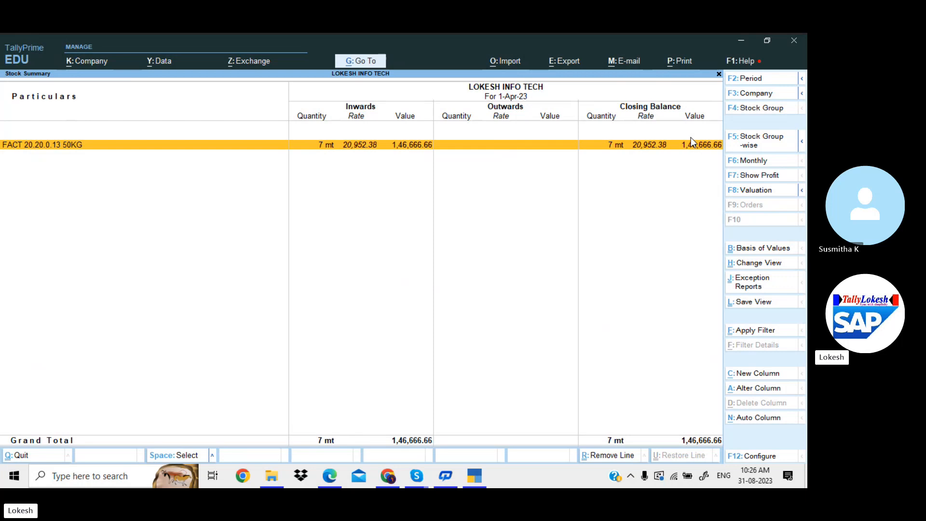
left_click(803, 143)
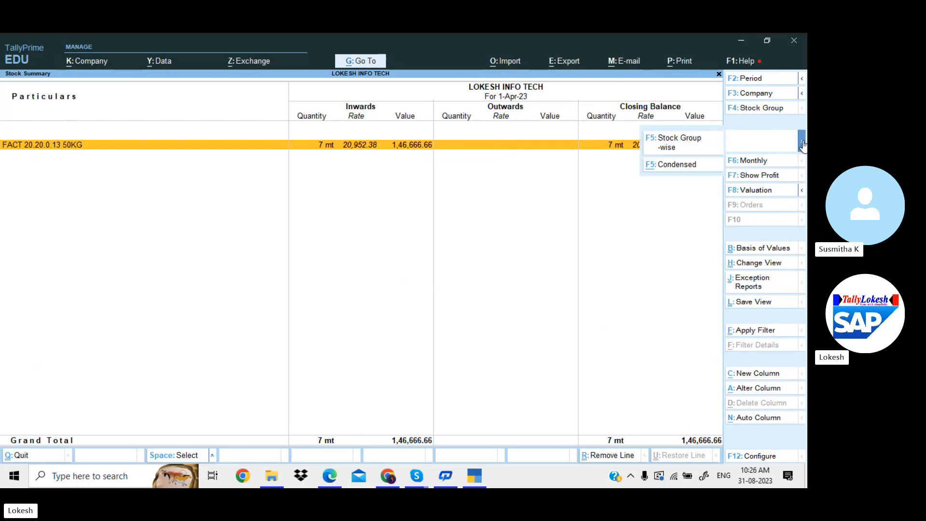
left_click(685, 162)
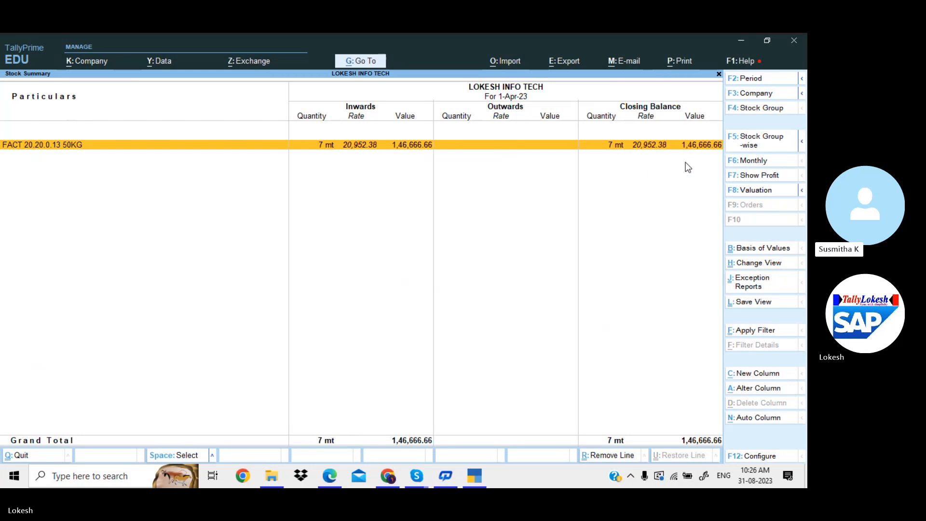
left_click(803, 143)
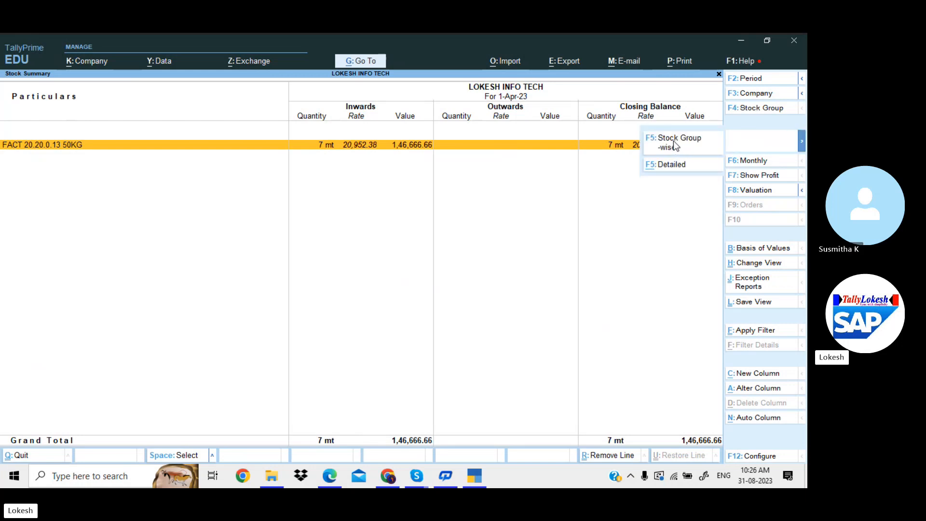
left_click(674, 145)
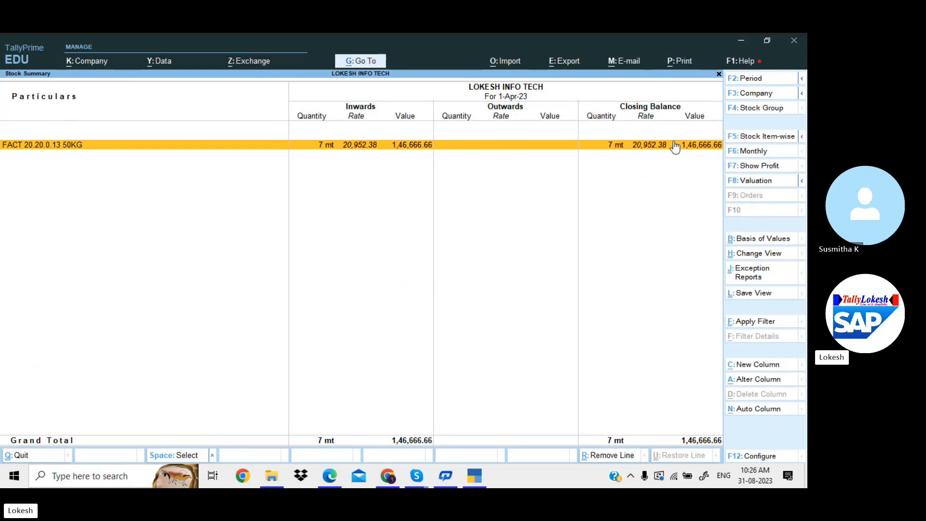
Check the valuation method list without changing the valuation
left_click(801, 182)
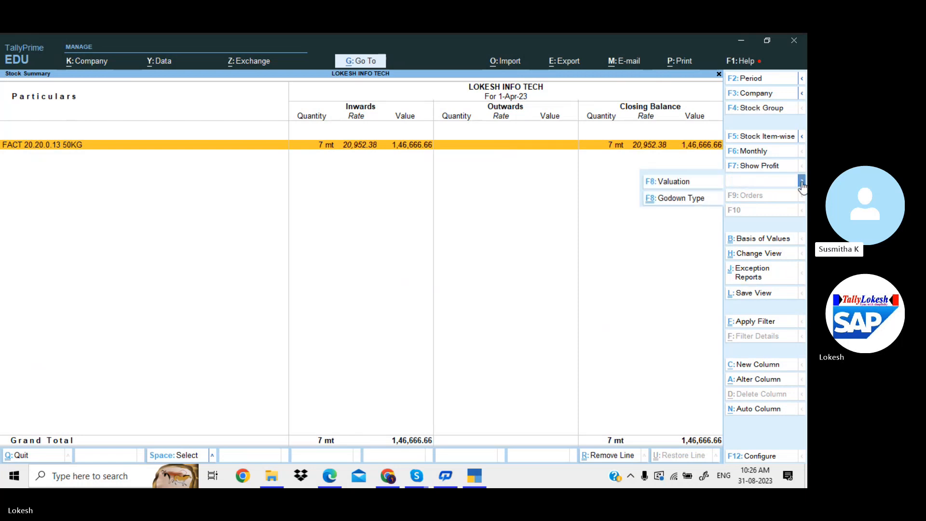
left_click(682, 183)
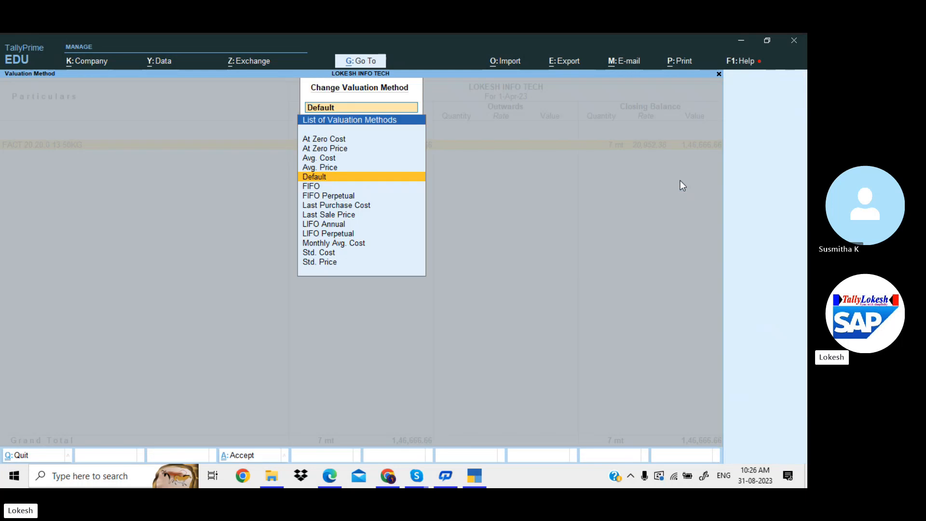
key("Escape")
key("Escape")
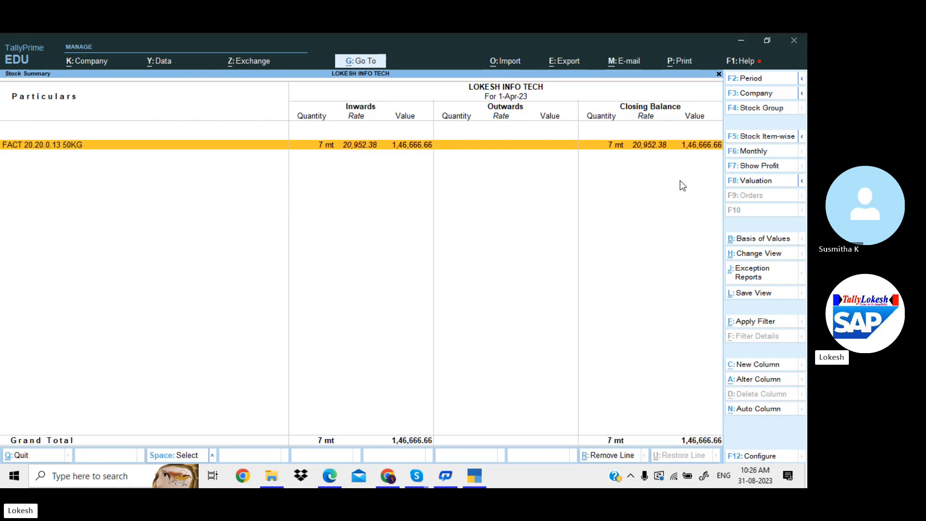
Try a basic filter on Stock Item and close it without applying
left_click(761, 326)
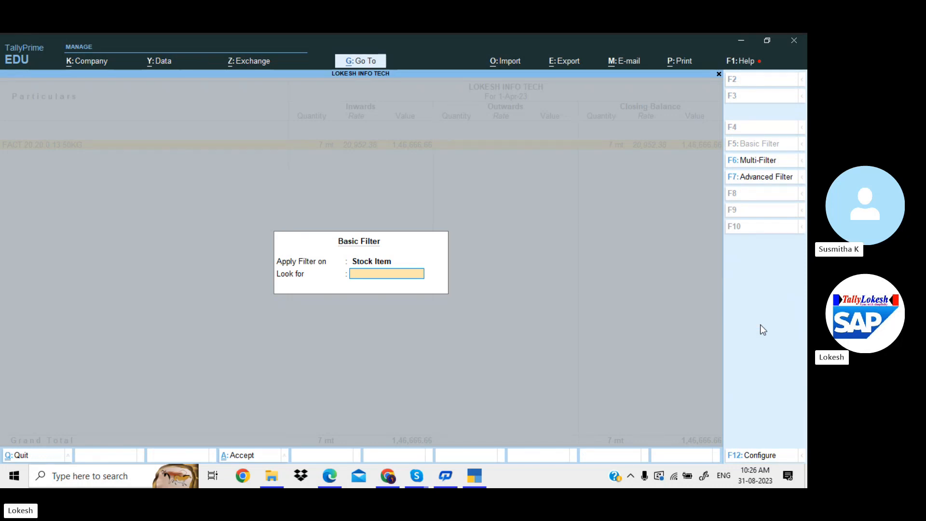
key("BackSpace")
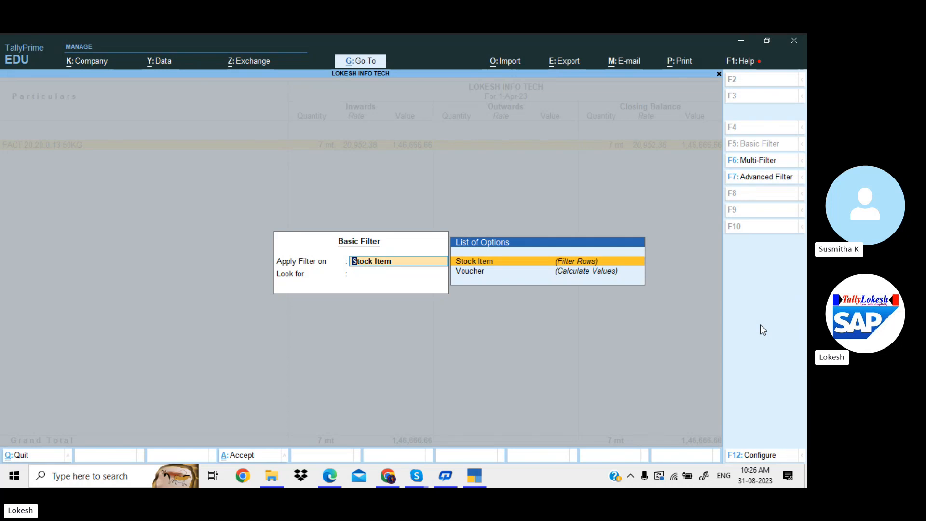
key("Return")
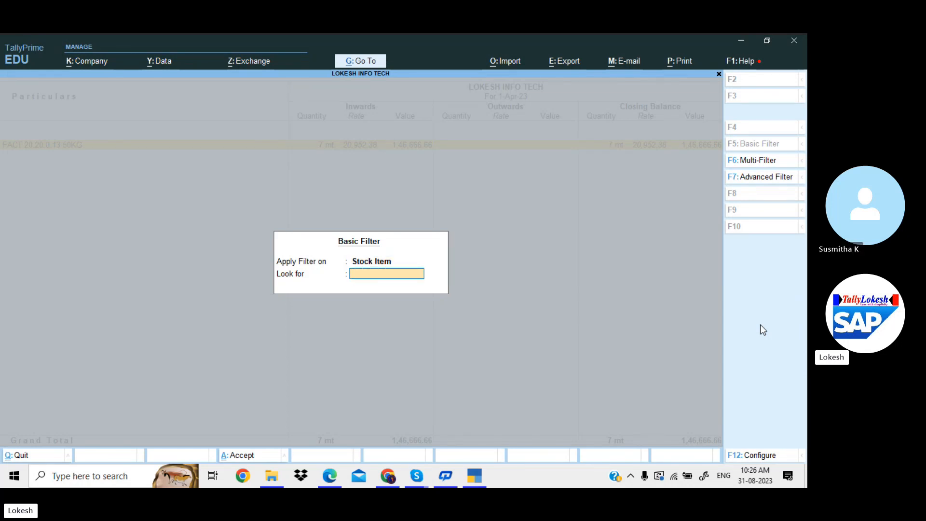
key("Escape")
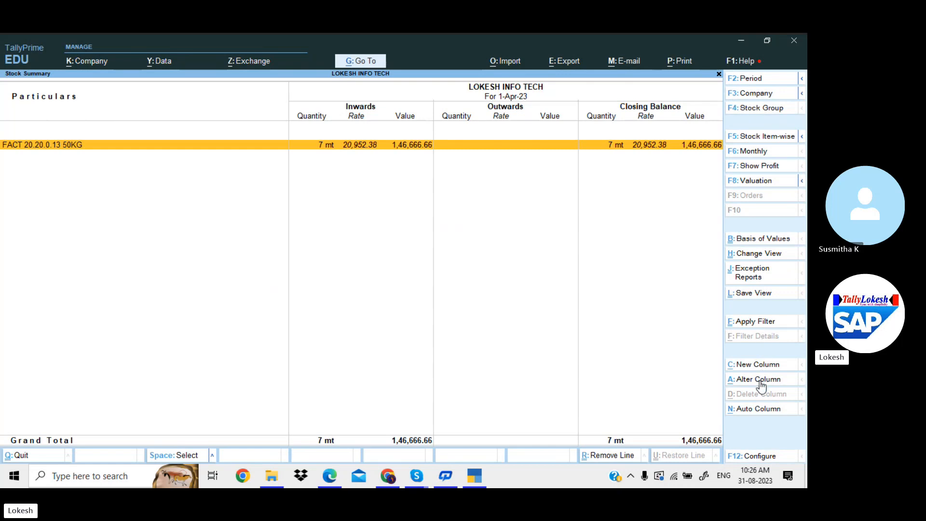
View the Auto Column settings and the monthly stock view unchanged, then exit to Gateway of Tally
left_click(760, 410)
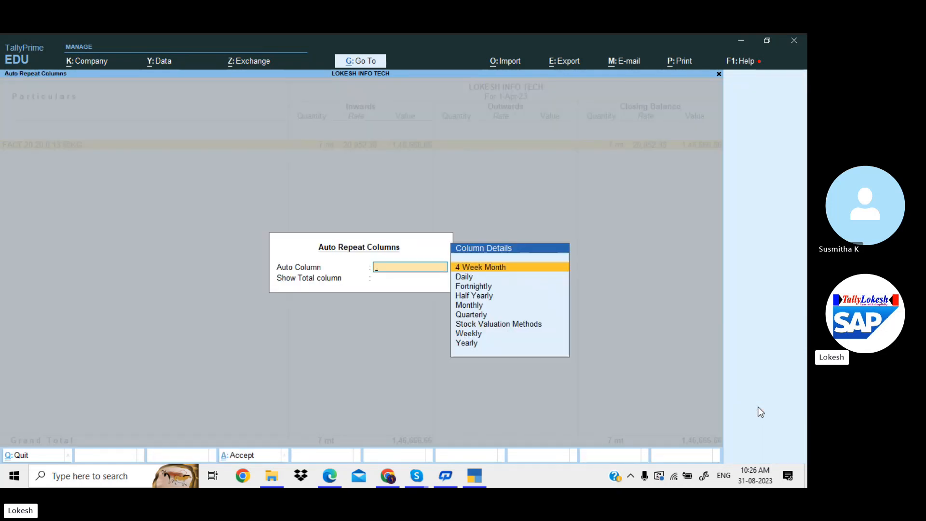
key("Escape")
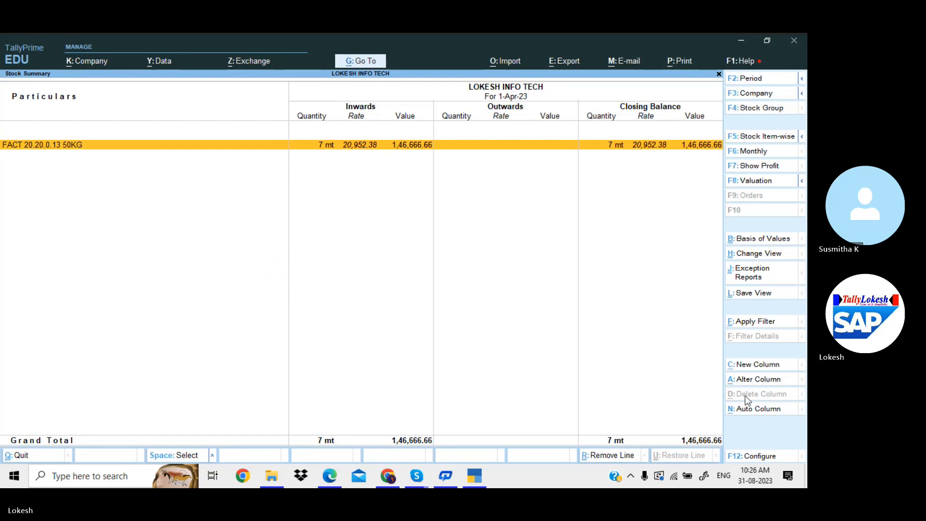
left_click(762, 152)
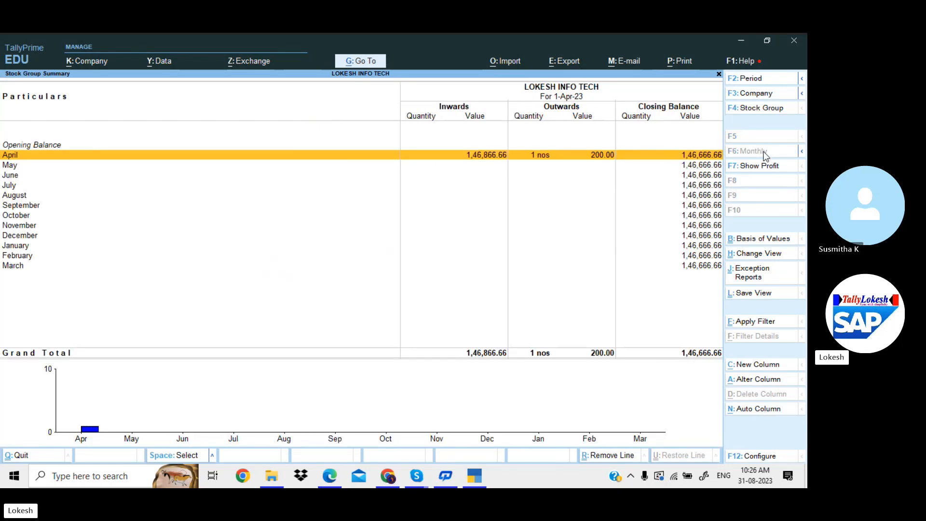
key("Escape")
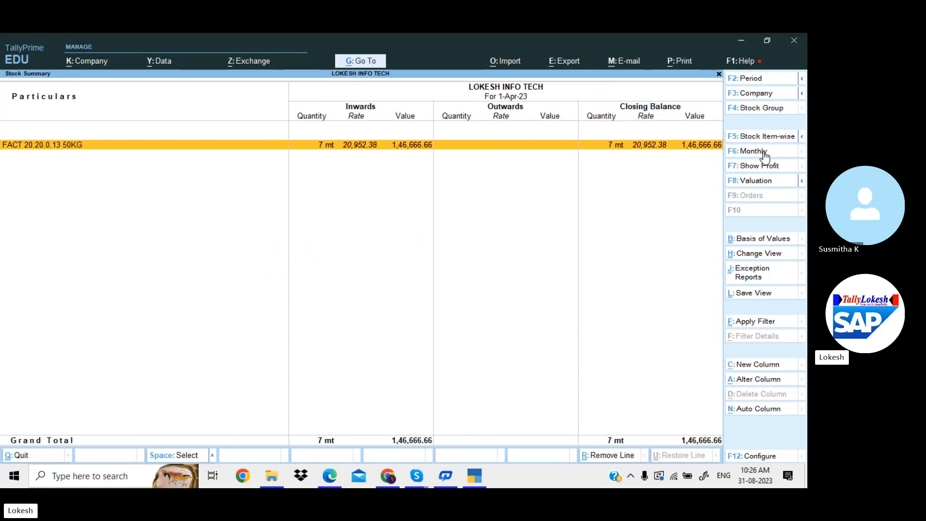
left_click(768, 111)
key("Escape")
key("Escape")
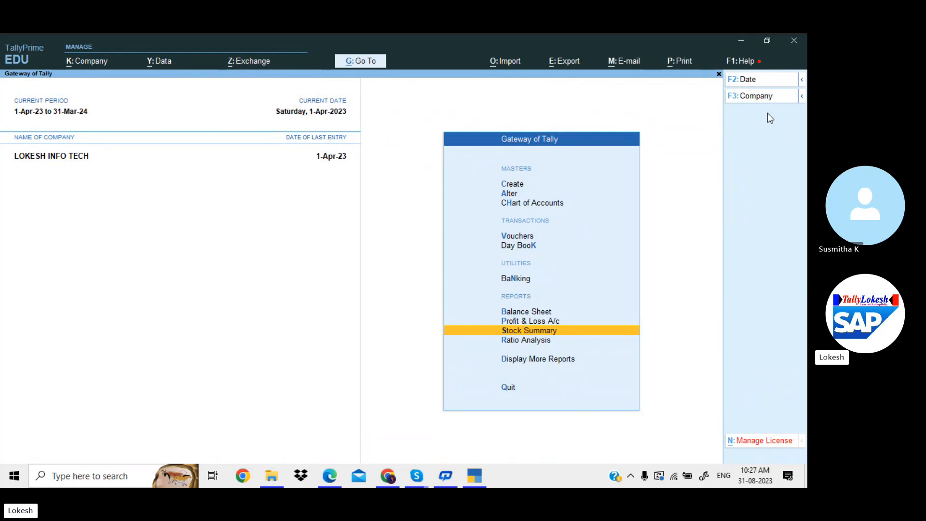
Leave TallyPrime at the Gateway and bring the Skype call window to the front
key("Up")
key("Up")
key("Up")
key("Up")
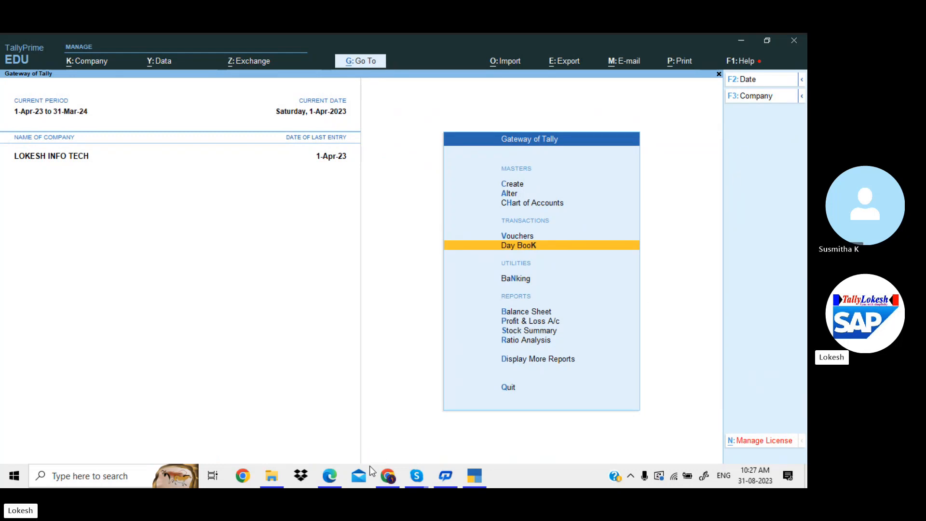
mouse_move(417, 476)
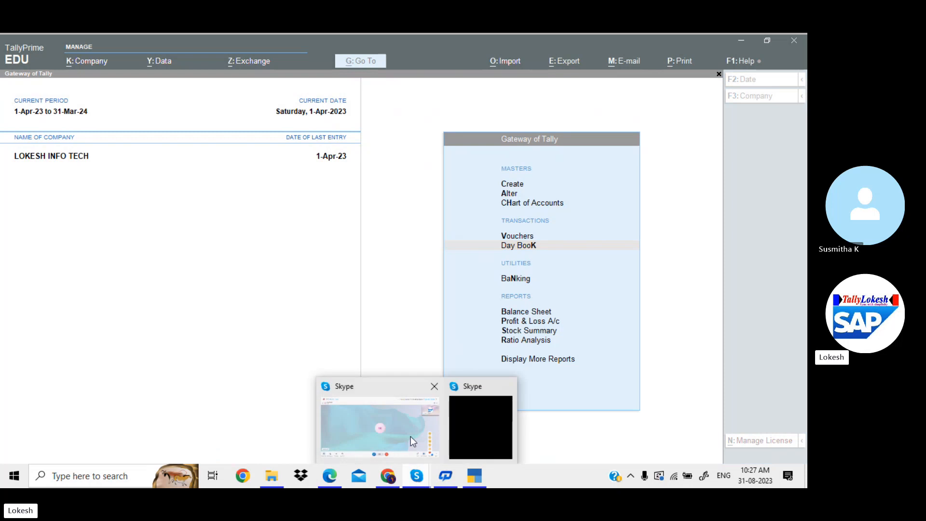
left_click(410, 436)
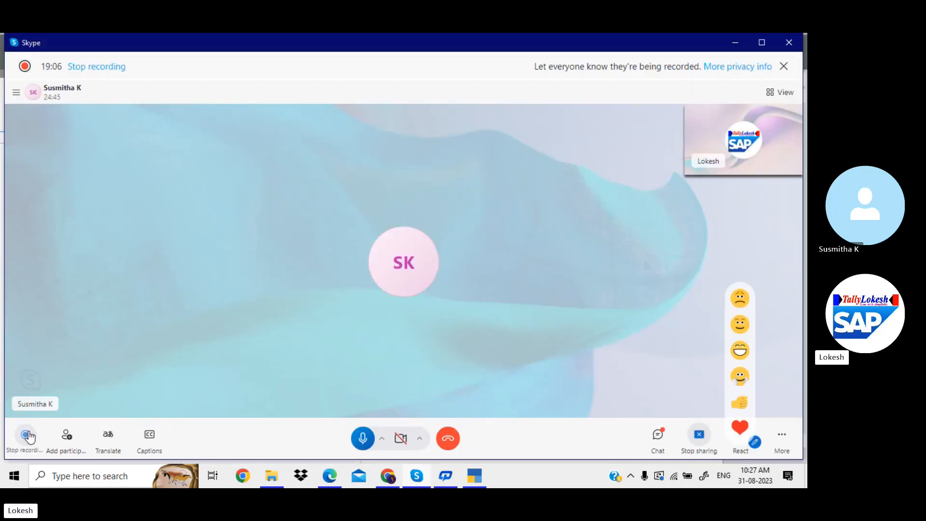